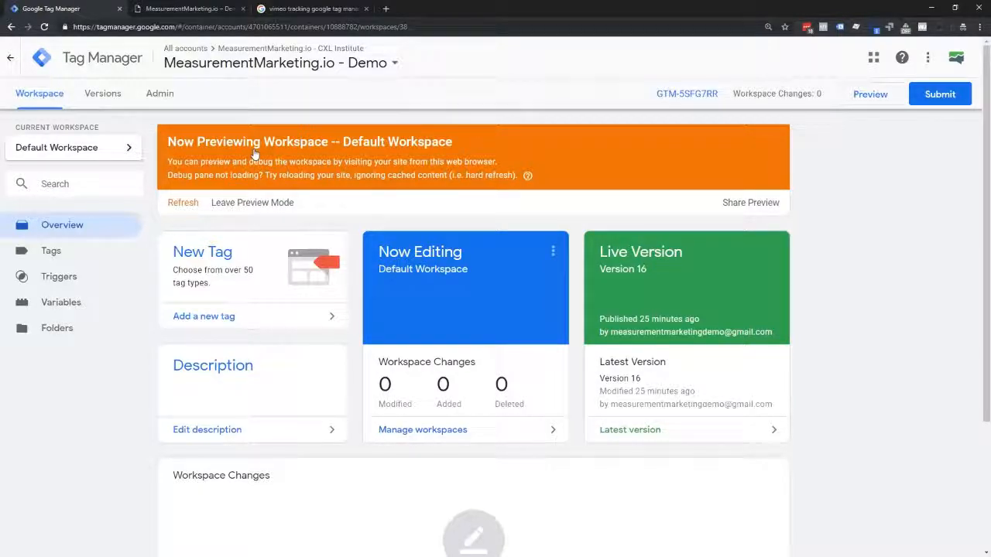
Review the container's list of tags and their firing triggers in the Default Workspace
{"action": "left_click", "coordinate": [50, 250]}
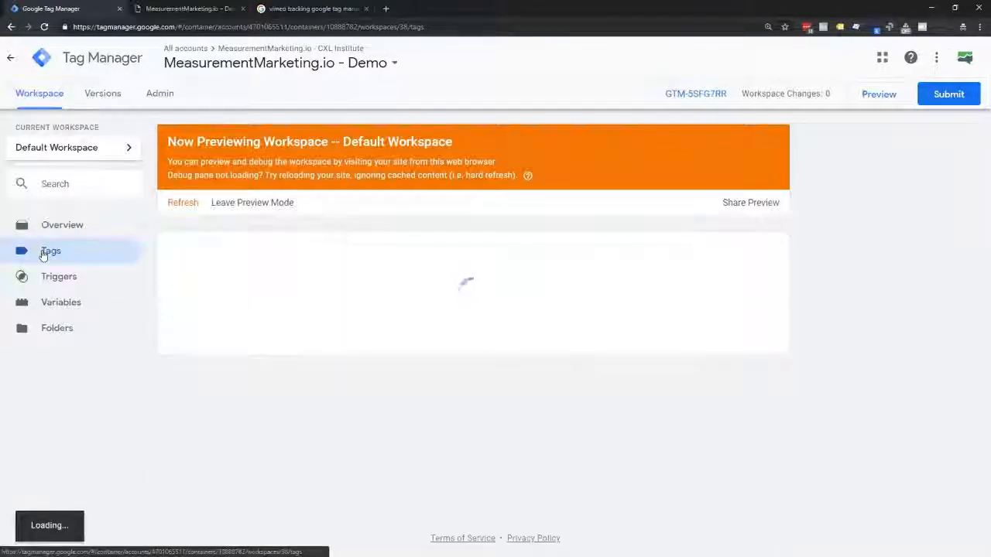
{"action": "scroll", "coordinate": [247, 328], "scroll_direction": "down", "scroll_amount": 2}
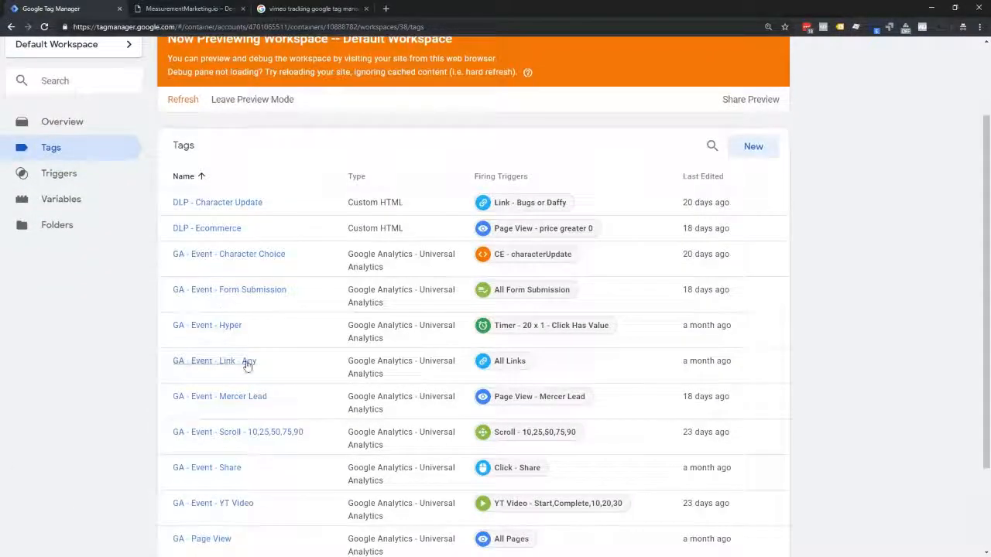
{"action": "scroll", "coordinate": [251, 360], "scroll_direction": "down", "scroll_amount": 1}
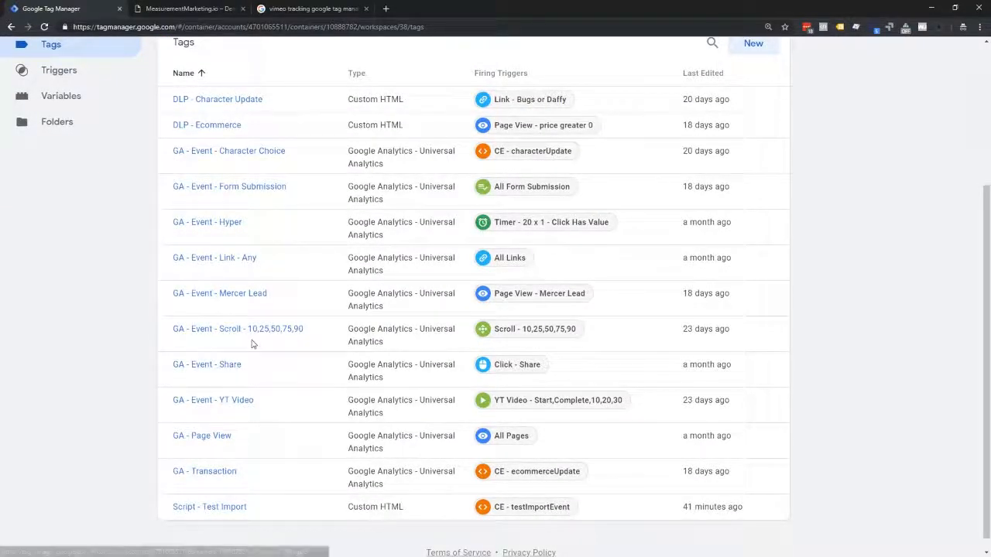
{"action": "scroll", "coordinate": [215, 401], "scroll_direction": "up", "scroll_amount": 3}
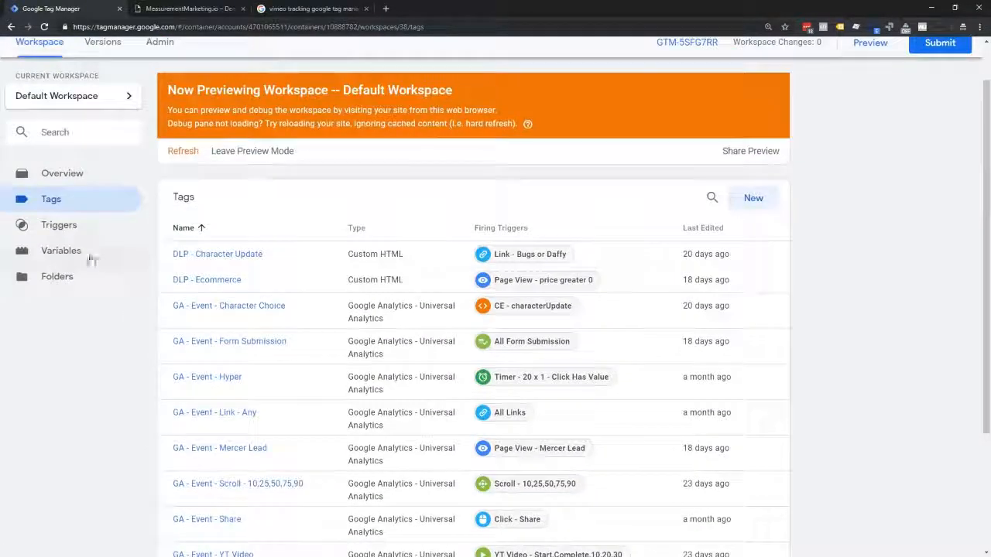
Review the container's triggers, down to the YouTube video trigger
{"action": "left_click", "coordinate": [44, 227]}
{"action": "scroll", "coordinate": [246, 376], "scroll_direction": "down", "scroll_amount": 3}
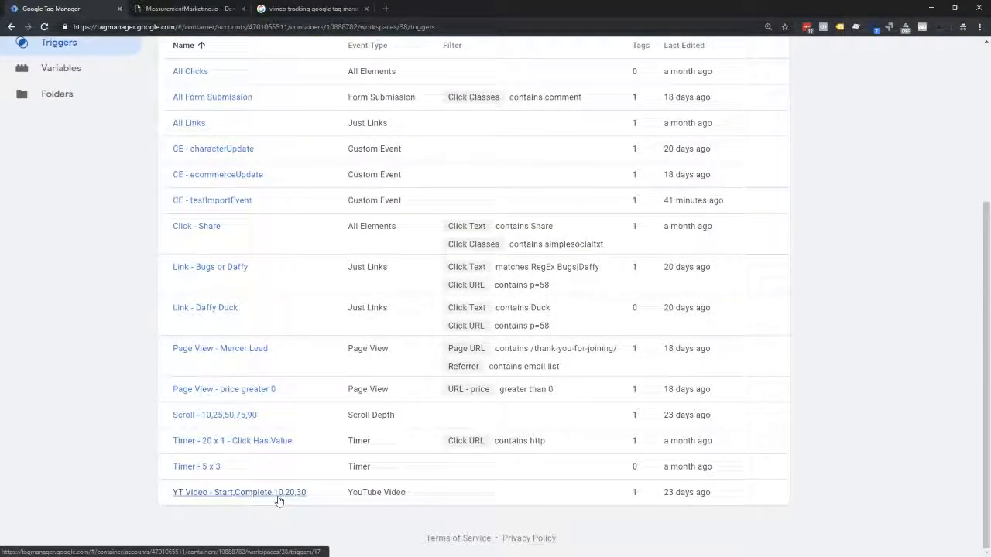
{"action": "scroll", "coordinate": [294, 402], "scroll_direction": "up", "scroll_amount": 3}
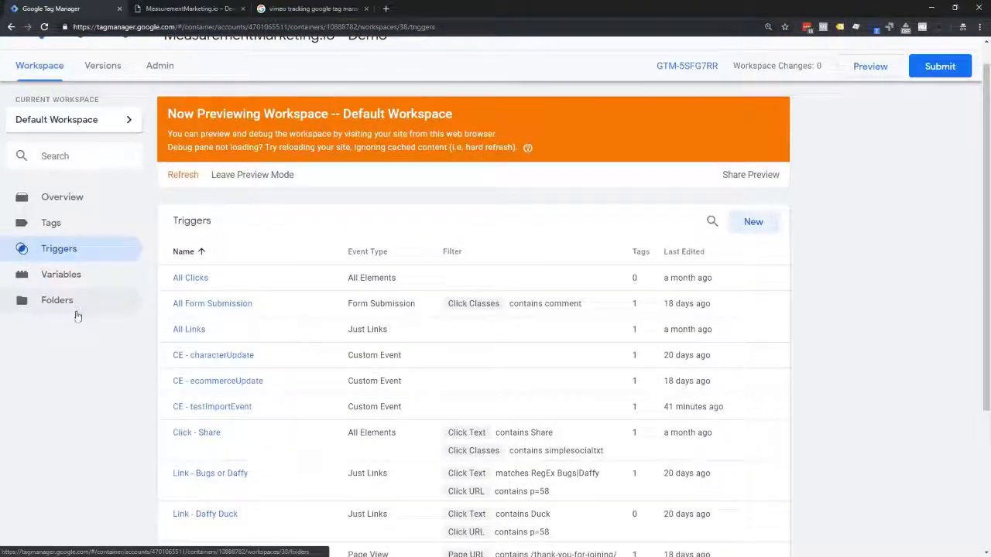
Review the built-in variables, down to the video variables
{"action": "left_click", "coordinate": [72, 276]}
{"action": "scroll", "coordinate": [283, 321], "scroll_direction": "down", "scroll_amount": 4}
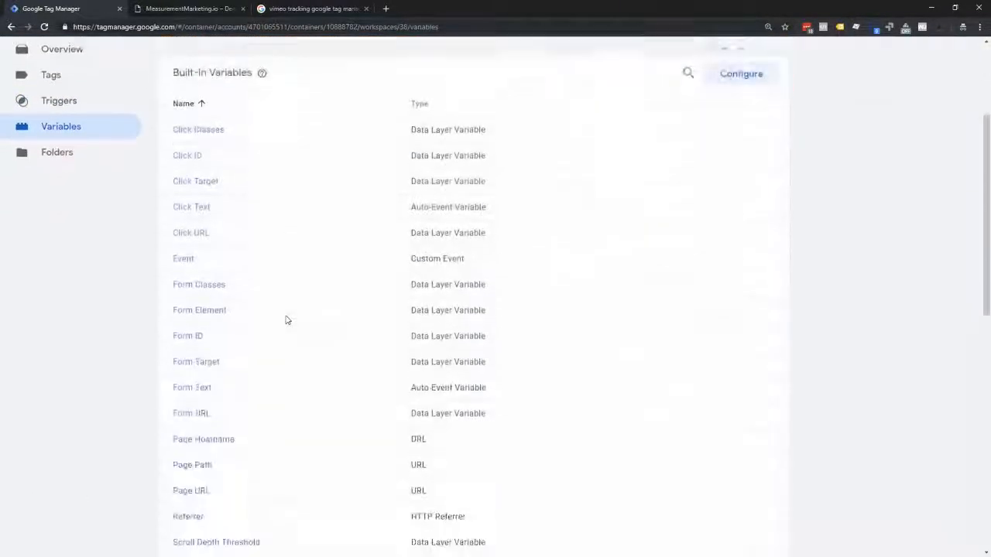
{"action": "scroll", "coordinate": [284, 322], "scroll_direction": "down", "scroll_amount": 3}
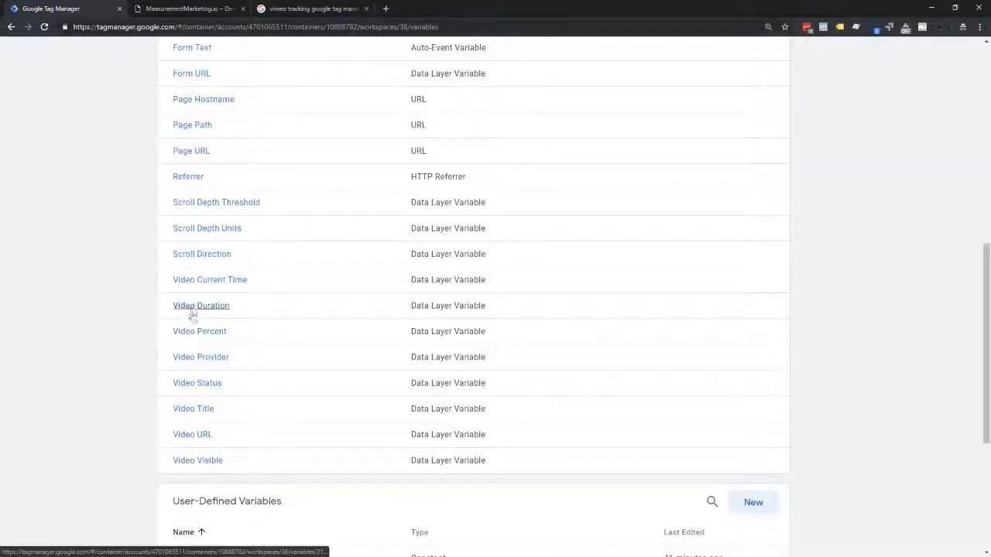
Switch to the MeasurementMarketing.io demo site, open the "Check out this awesome video!" post and play its YouTube video
{"action": "left_click", "coordinate": [171, 8]}
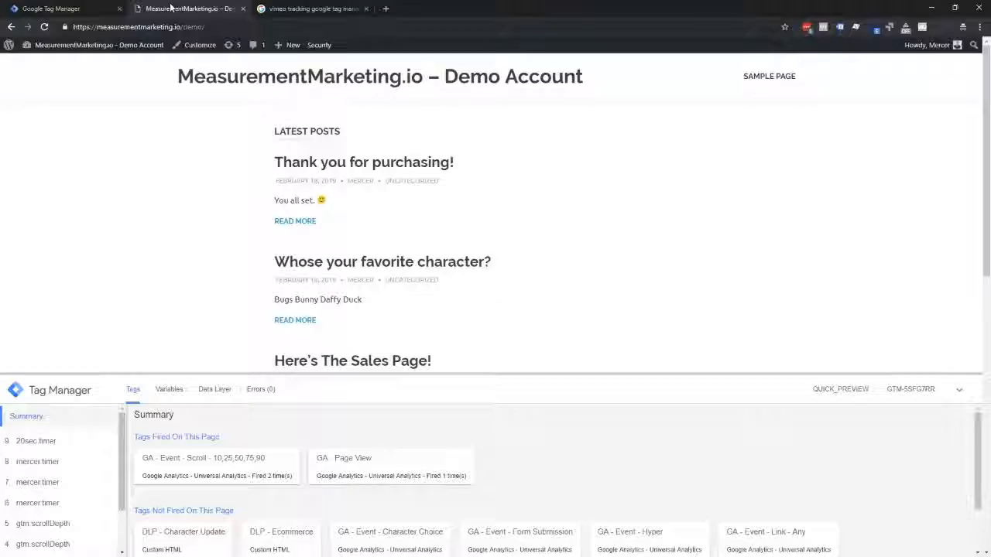
{"action": "scroll", "coordinate": [391, 248], "scroll_direction": "down", "scroll_amount": 8}
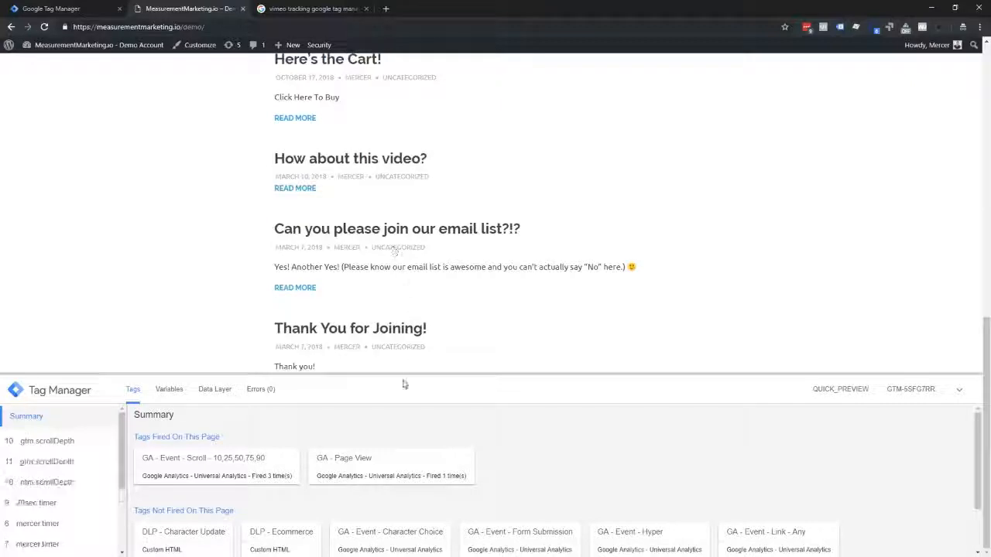
{"action": "left_click", "coordinate": [959, 391]}
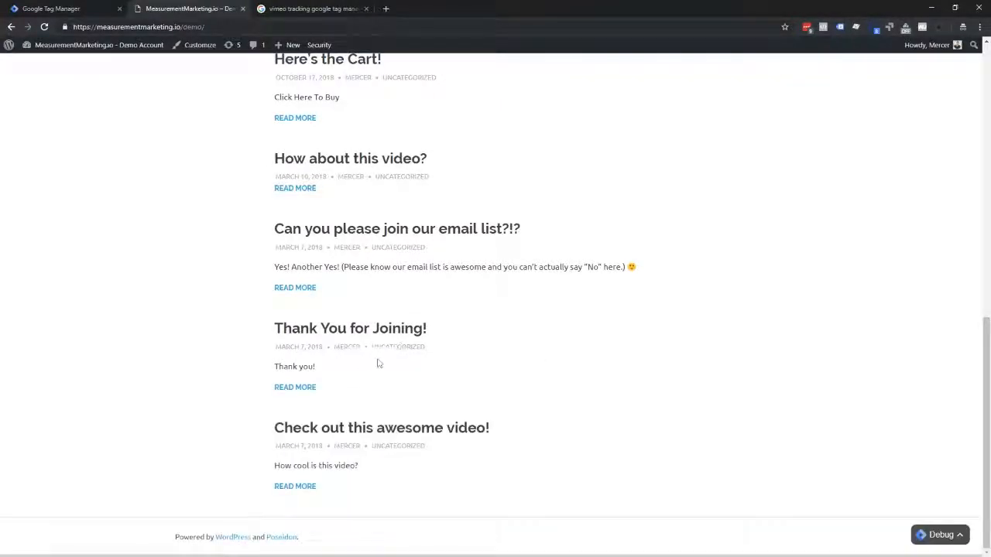
{"action": "left_click", "coordinate": [326, 430]}
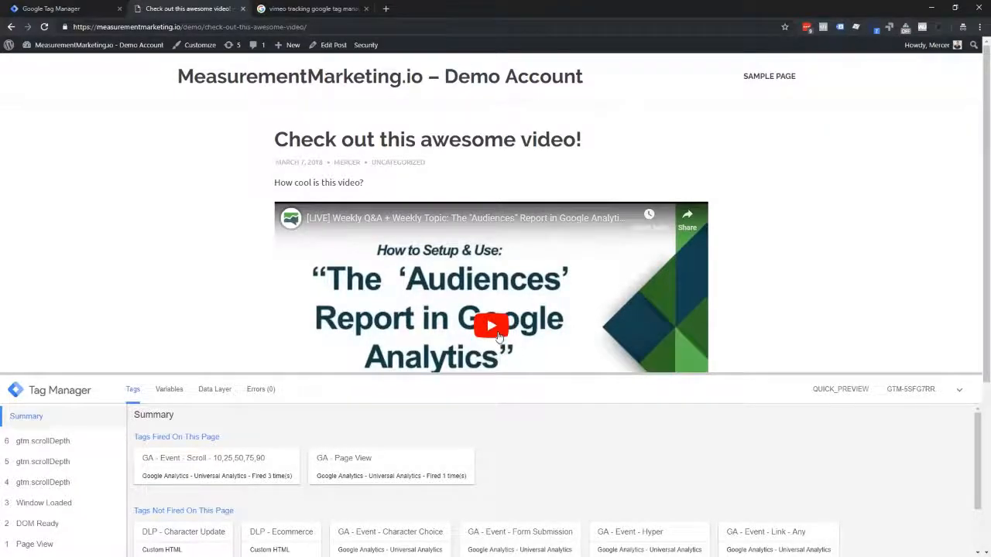
{"action": "scroll", "coordinate": [533, 320], "scroll_direction": "down", "scroll_amount": 2}
{"action": "scroll", "coordinate": [502, 300], "scroll_direction": "down", "scroll_amount": 1}
{"action": "left_click", "coordinate": [495, 232]}
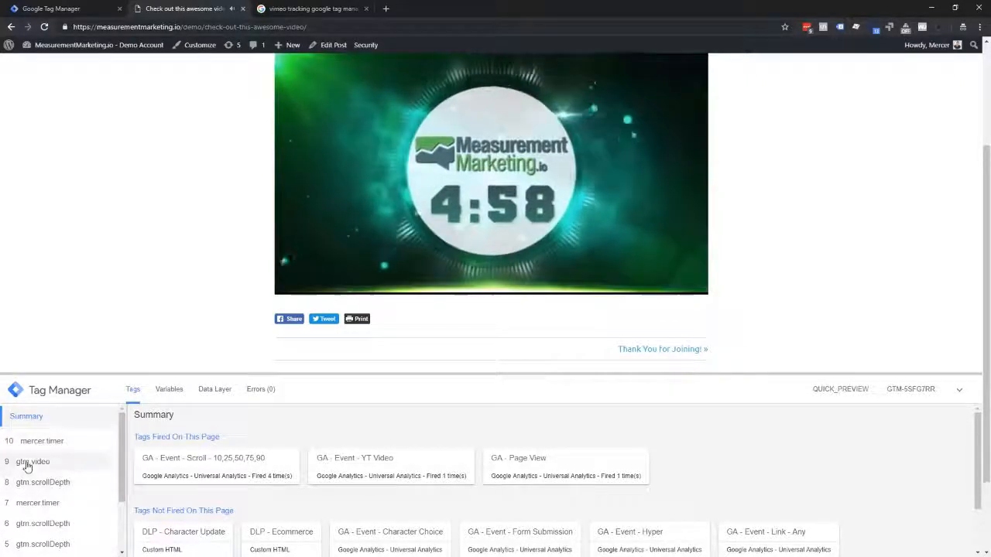
Examine the gtm.video events in an enlarged debug pane, including the details of the fired YT Video tag
{"action": "left_click", "coordinate": [33, 461]}
{"action": "left_click", "coordinate": [155, 470]}
{"action": "scroll", "coordinate": [250, 472], "scroll_direction": "down", "scroll_amount": 2}
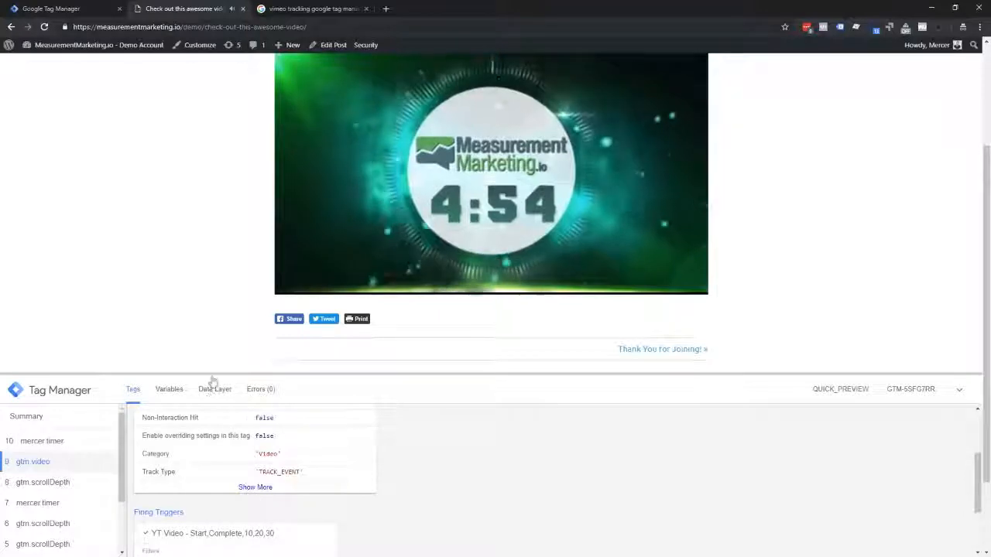
{"action": "left_click_drag", "start_coordinate": [210, 374], "coordinate": [212, 316]}
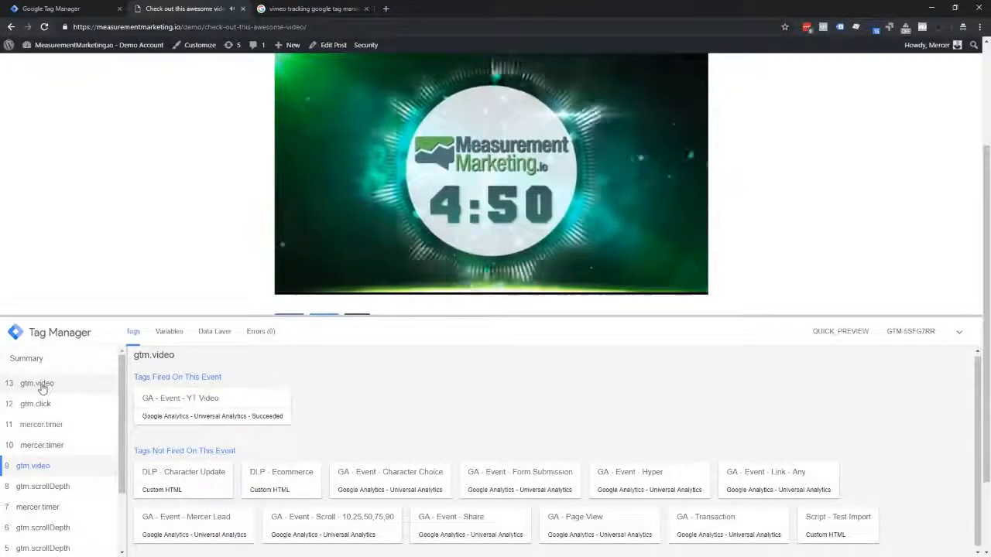
{"action": "left_click", "coordinate": [43, 387]}
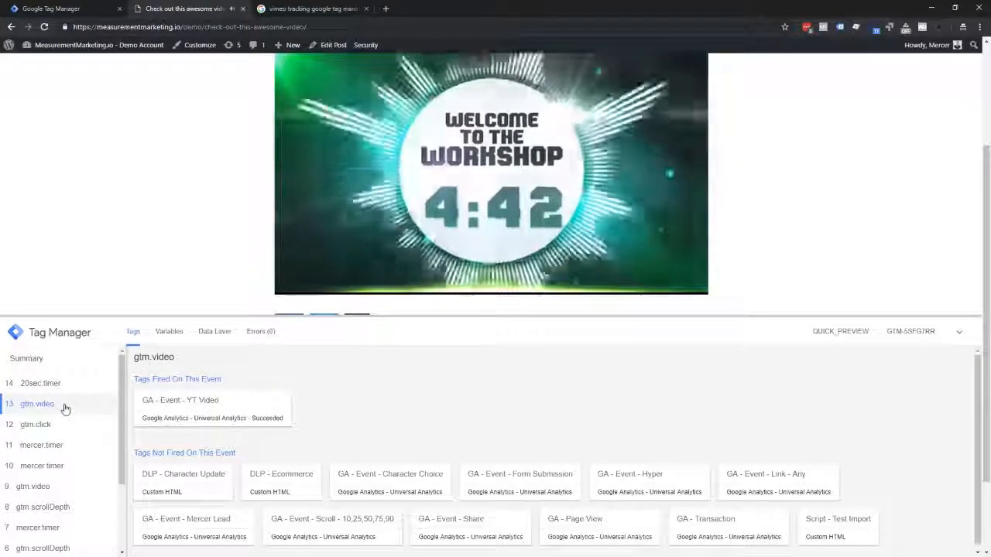
{"action": "left_click", "coordinate": [47, 383]}
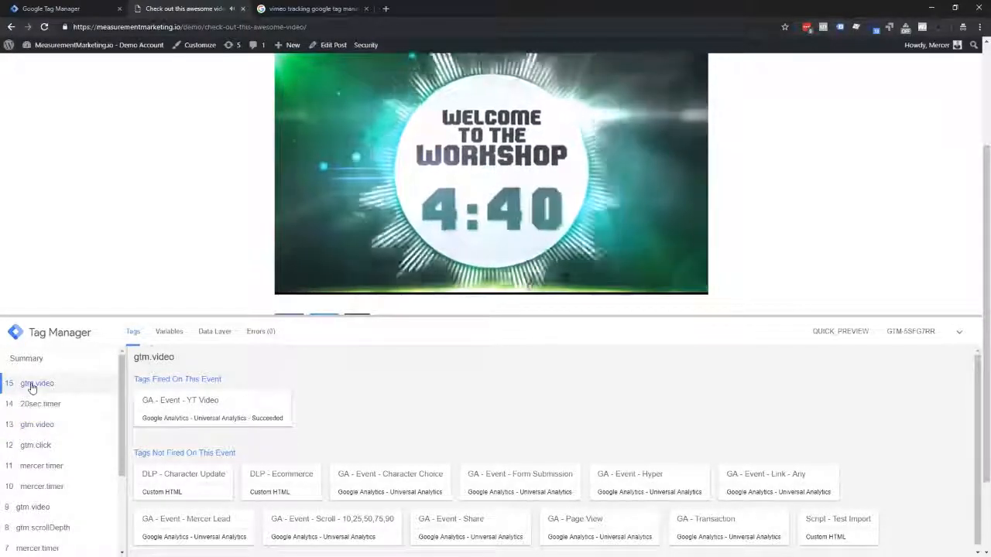
Examine the video variable values for the latest selected gtm.video event, and pause the YouTube video
{"action": "left_click", "coordinate": [170, 332]}
{"action": "scroll", "coordinate": [239, 446], "scroll_direction": "down", "scroll_amount": 5}
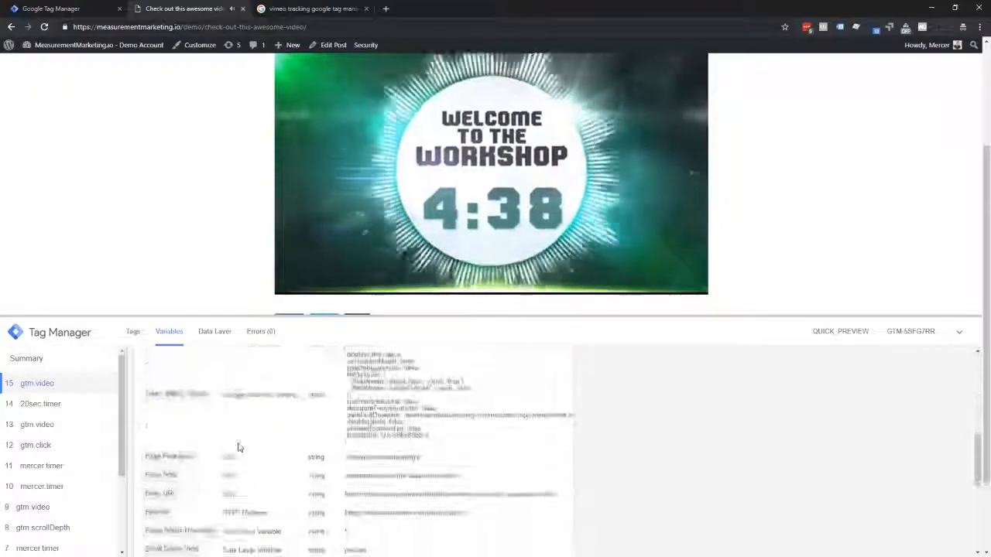
{"action": "scroll", "coordinate": [239, 447], "scroll_direction": "down", "scroll_amount": 10}
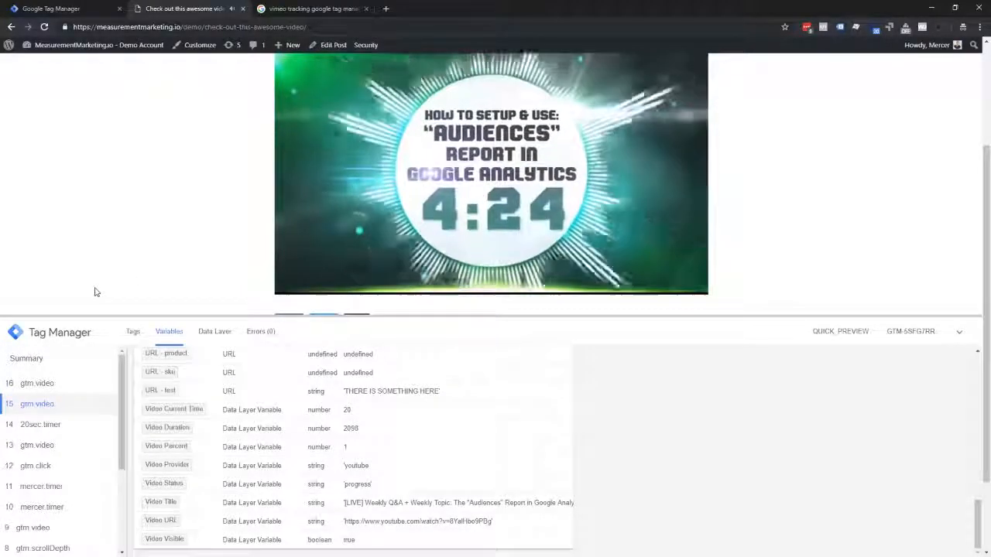
{"action": "left_click", "coordinate": [376, 238]}
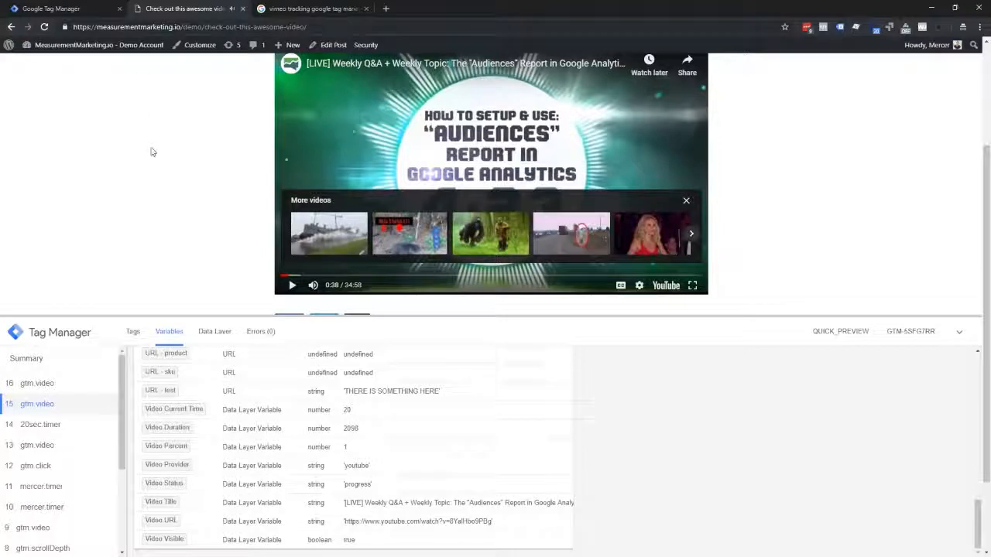
Return to the demo site's home page and open the "How about this video?" post
{"action": "scroll", "coordinate": [151, 152], "scroll_direction": "up", "scroll_amount": 3}
{"action": "left_click", "coordinate": [280, 79]}
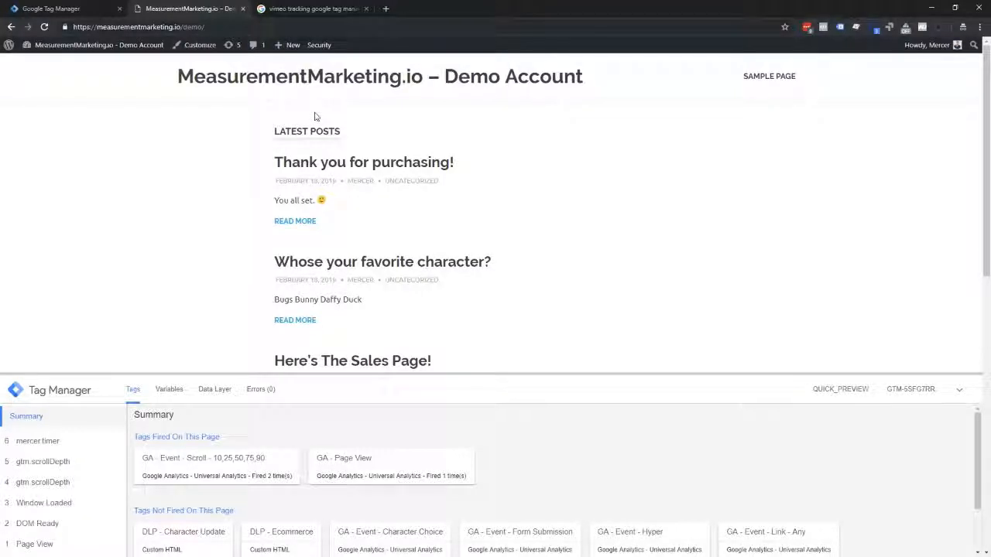
{"action": "scroll", "coordinate": [348, 200], "scroll_direction": "down", "scroll_amount": 5}
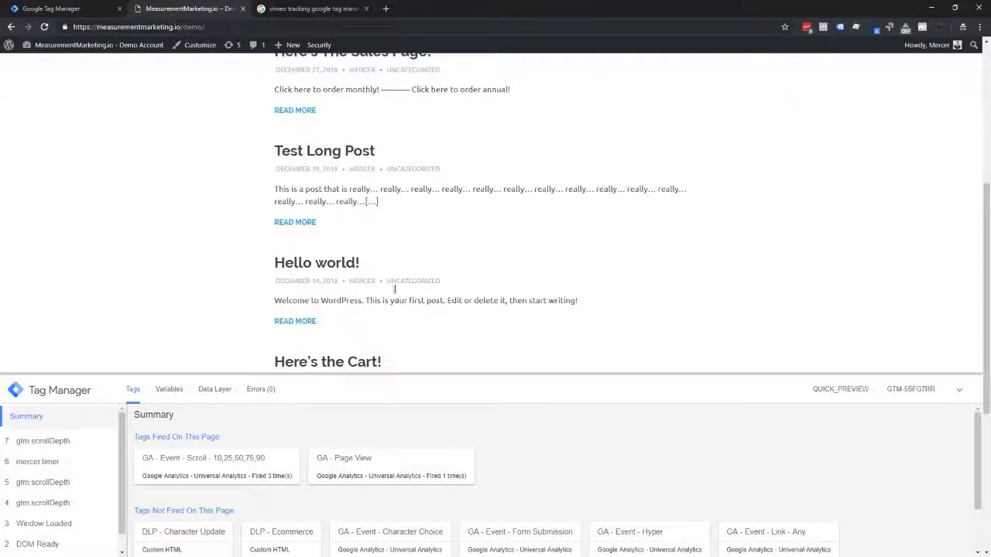
{"action": "scroll", "coordinate": [434, 267], "scroll_direction": "down", "scroll_amount": 3}
{"action": "scroll", "coordinate": [464, 248], "scroll_direction": "down", "scroll_amount": 1}
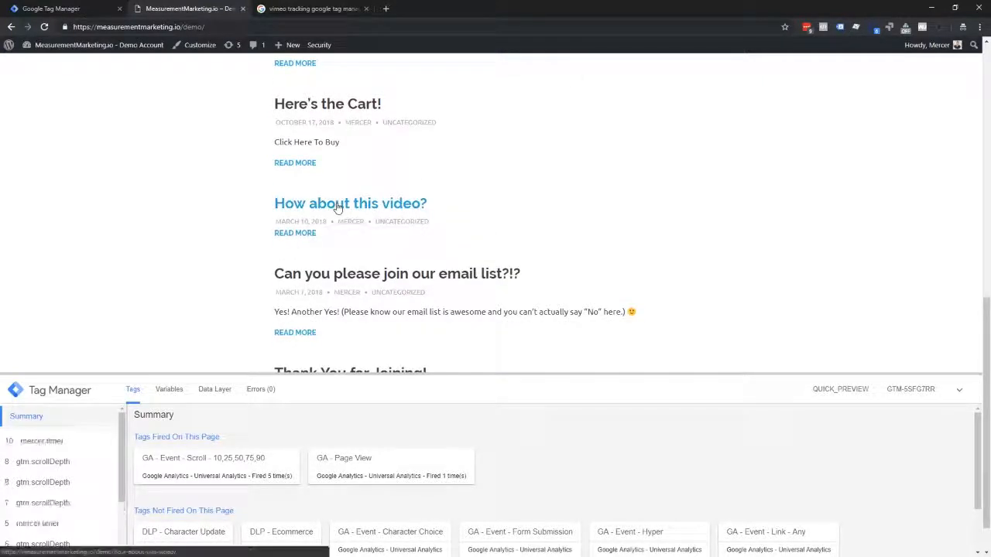
{"action": "left_click", "coordinate": [338, 207]}
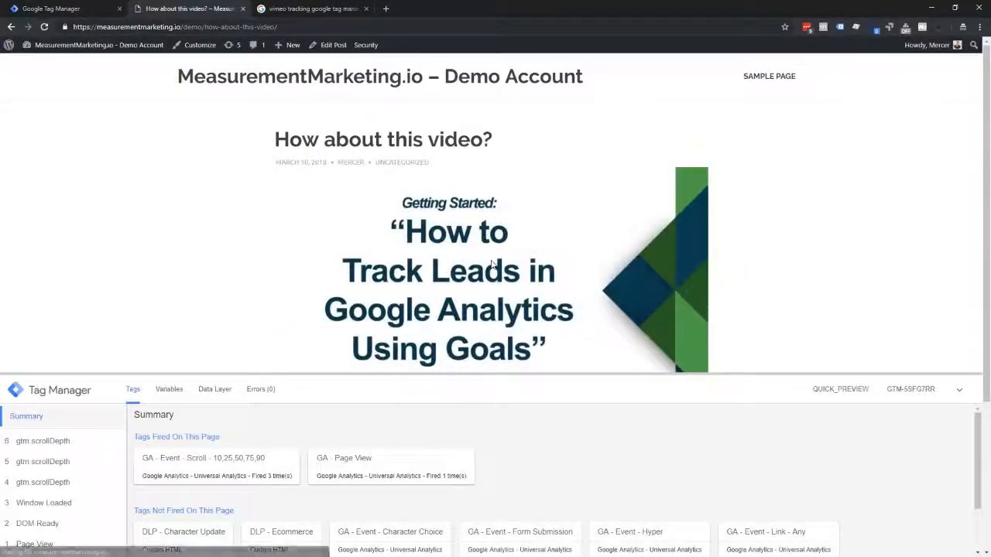
Inspect the embedded video's iframe code to identify its player source, then close the developer tools
{"action": "scroll", "coordinate": [336, 262], "scroll_direction": "down", "scroll_amount": 1}
{"action": "scroll", "coordinate": [469, 218], "scroll_direction": "up", "scroll_amount": 1}
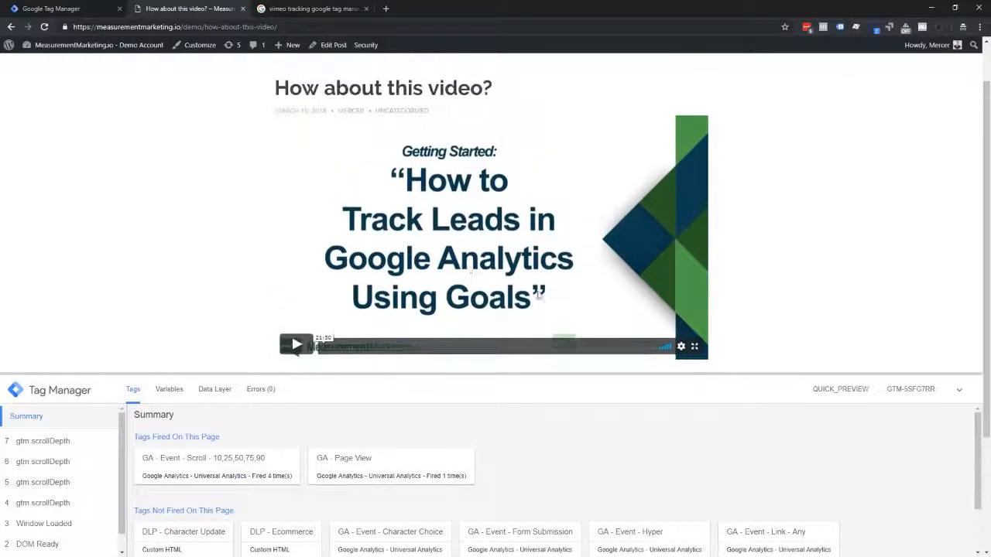
{"action": "right_click", "coordinate": [446, 231]}
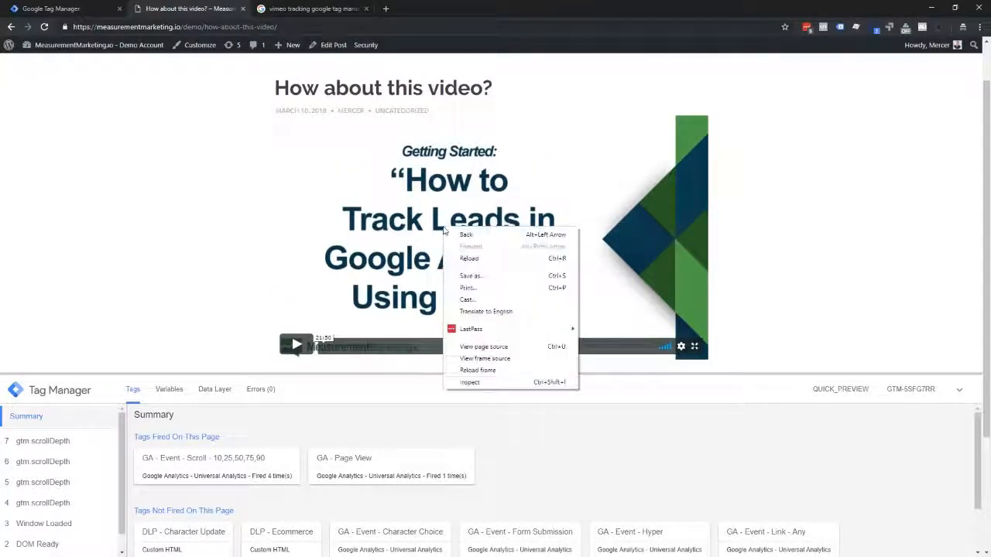
{"action": "left_click", "coordinate": [469, 382]}
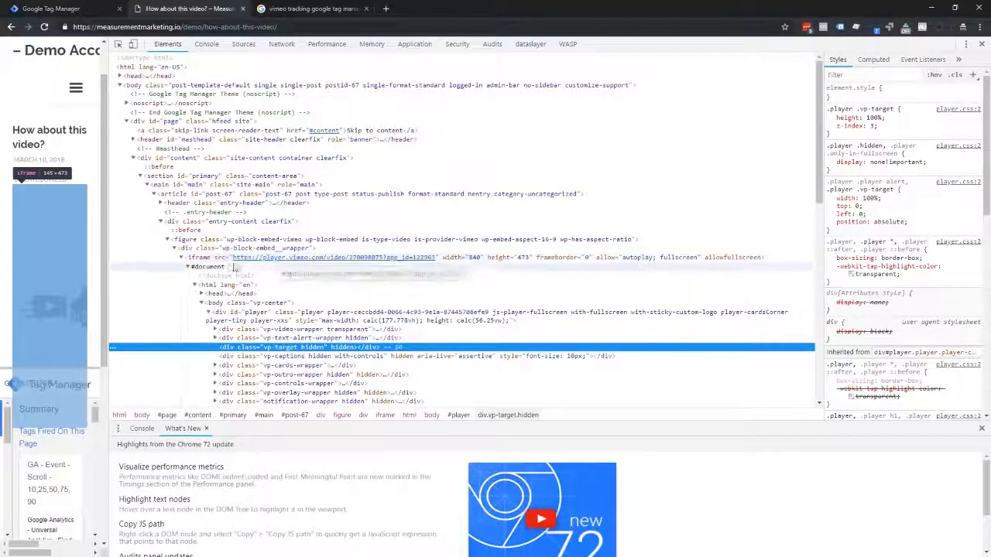
{"action": "left_click_drag", "start_coordinate": [107, 214], "coordinate": [496, 248]}
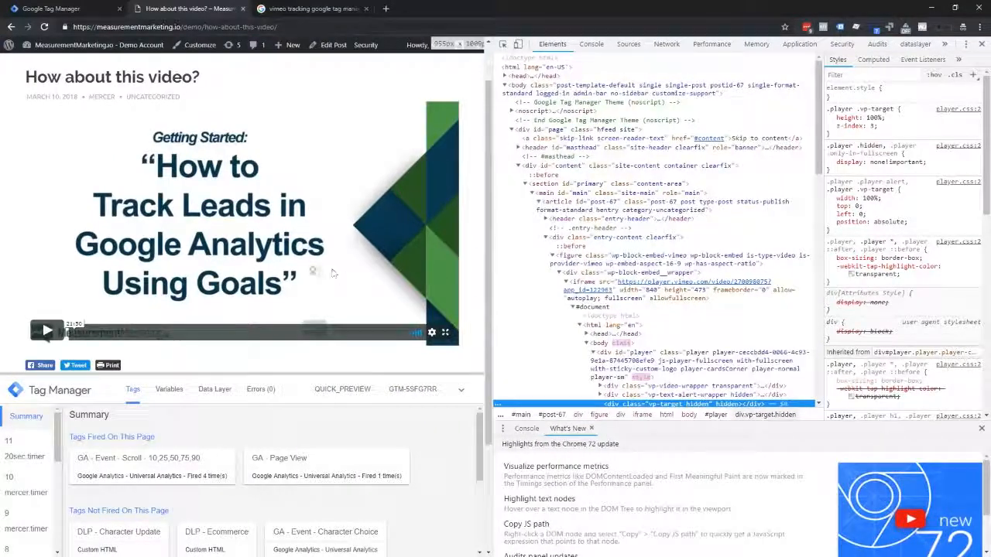
{"action": "left_click", "coordinate": [981, 45]}
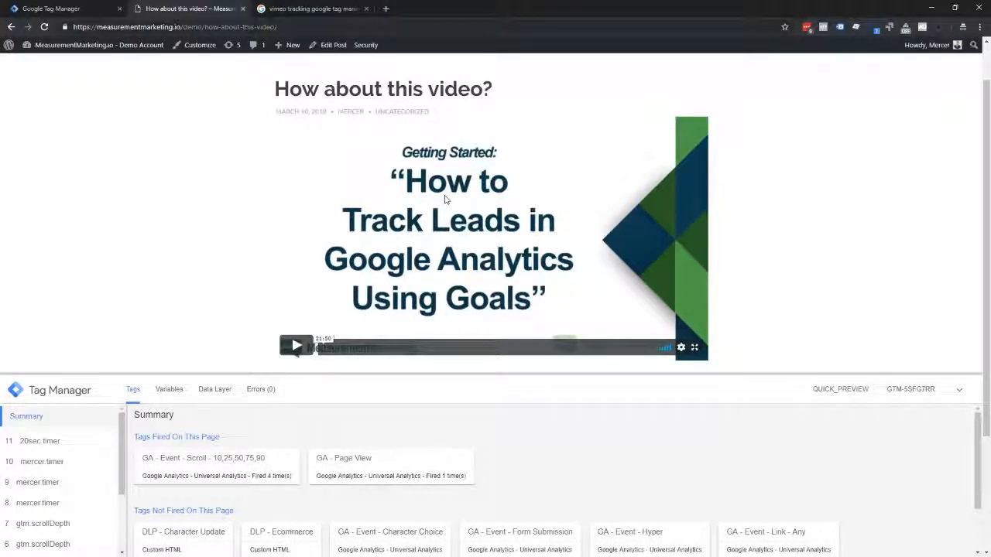
Open Bounteous's "Vimeo Tracking for GTM" recipe from the Google results for "vimeo tracking google tag manager"
{"action": "left_click", "coordinate": [276, 9]}
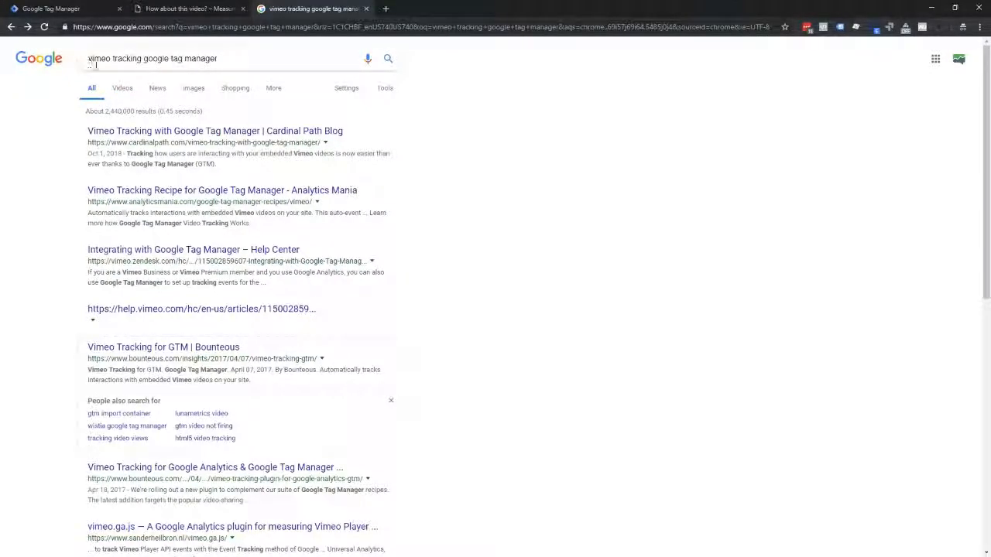
{"action": "left_click", "coordinate": [217, 62]}
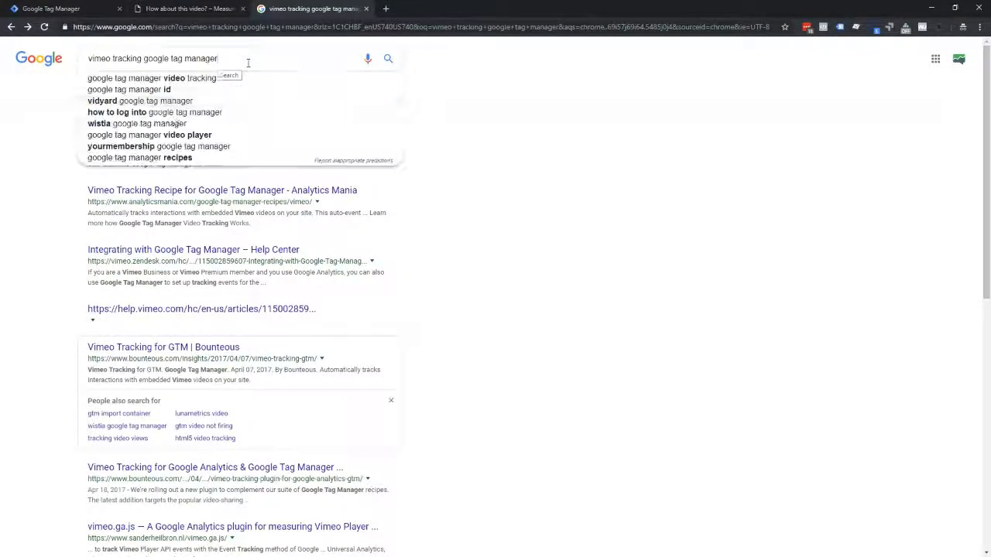
{"action": "left_click", "coordinate": [439, 65]}
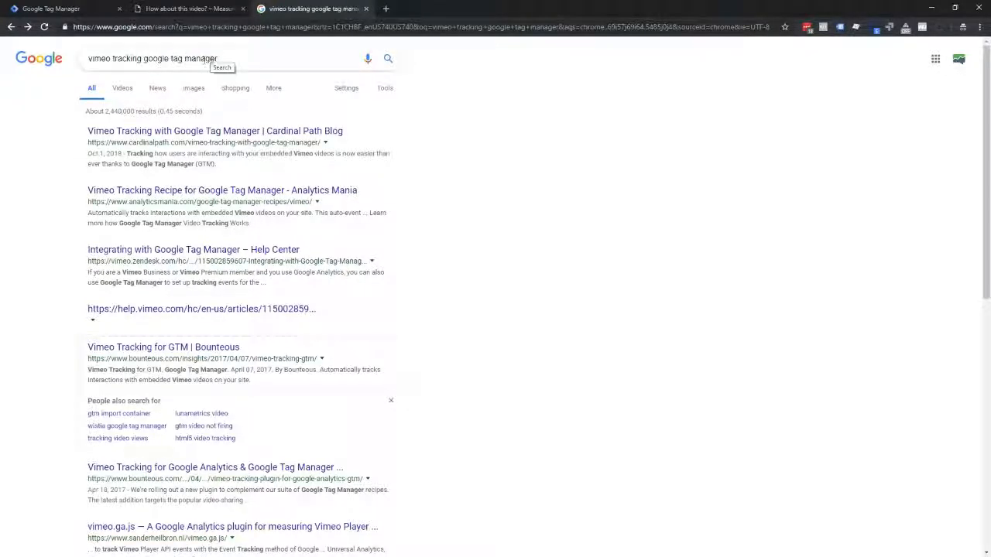
{"action": "scroll", "coordinate": [182, 268], "scroll_direction": "down", "scroll_amount": 2}
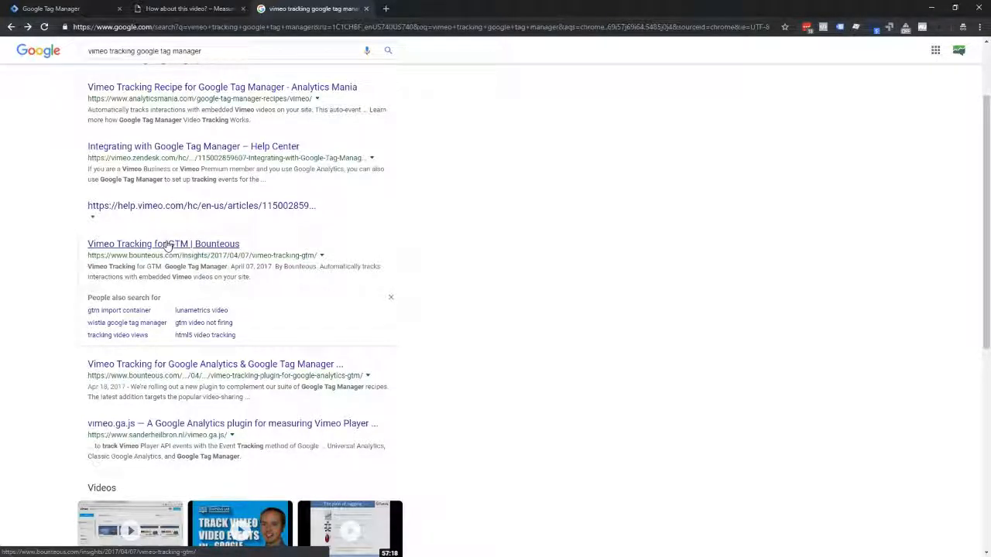
{"action": "left_click", "coordinate": [198, 246]}
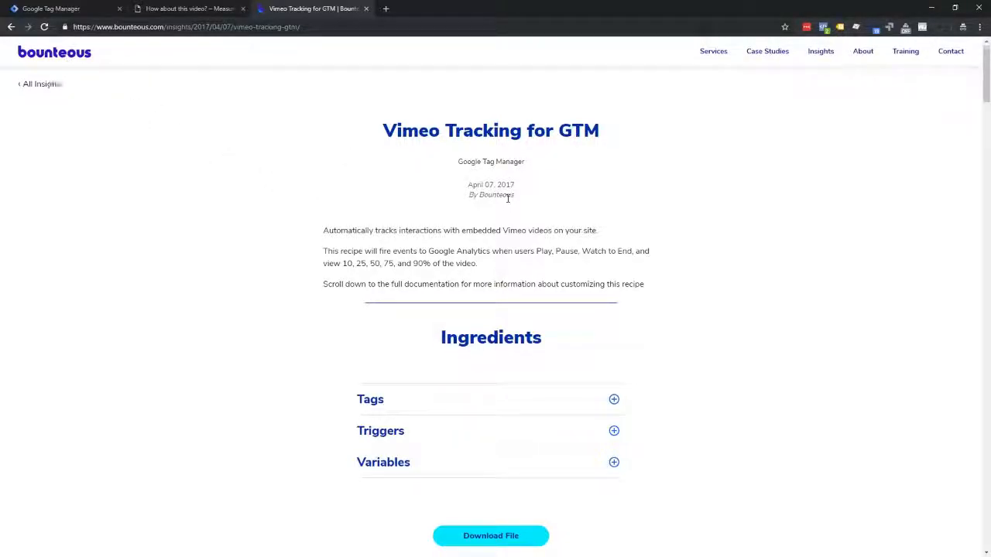
{"action": "scroll", "coordinate": [495, 178], "scroll_direction": "down", "scroll_amount": 1}
{"action": "scroll", "coordinate": [464, 151], "scroll_direction": "up", "scroll_amount": 1}
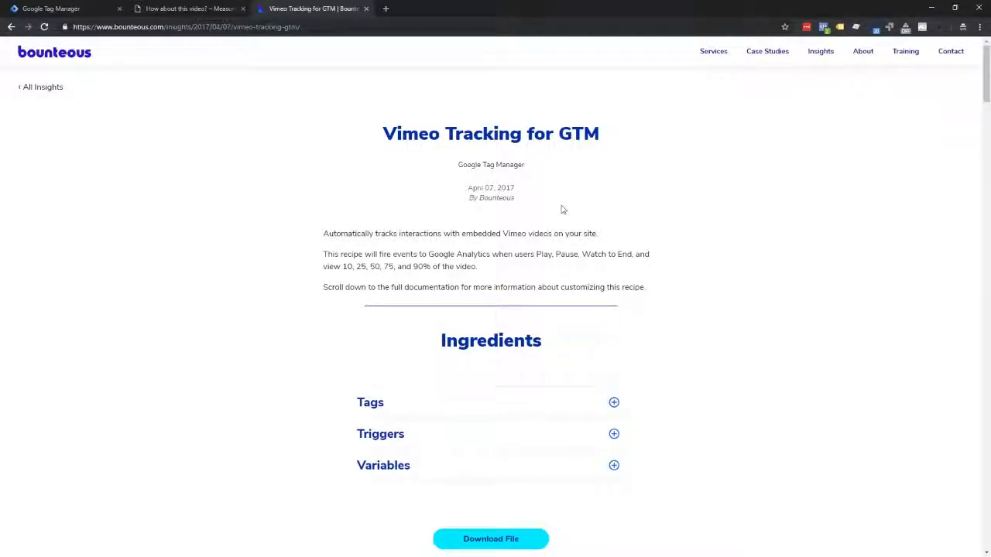
Expand the recipe's Tags, Triggers and Variables ingredient lists to examine what it includes
{"action": "scroll", "coordinate": [589, 233], "scroll_direction": "down", "scroll_amount": 1}
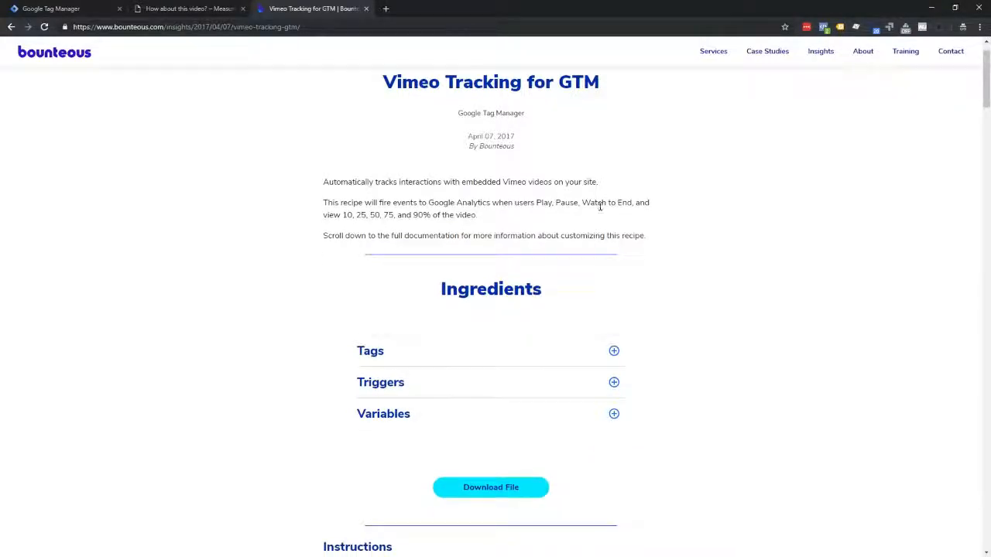
{"action": "scroll", "coordinate": [600, 205], "scroll_direction": "up", "scroll_amount": 1}
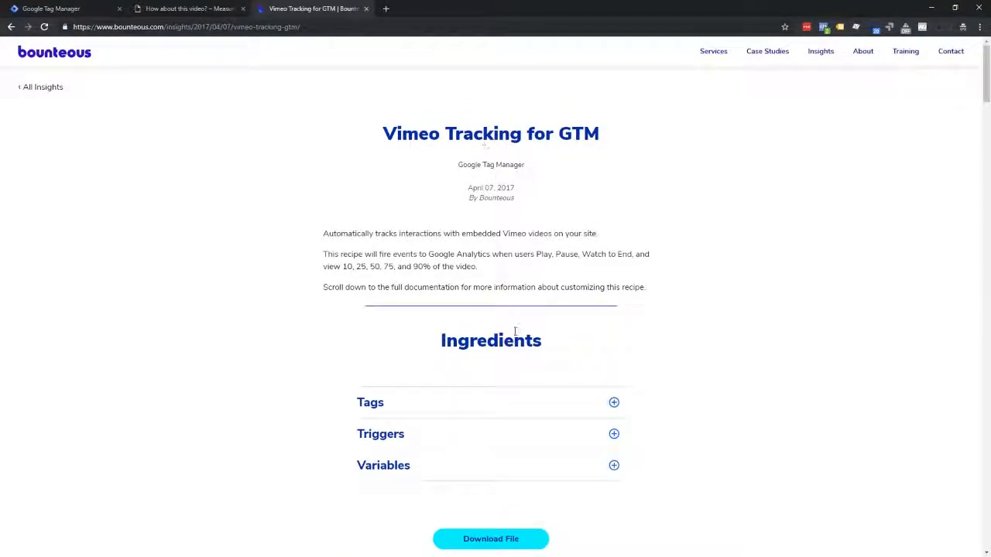
{"action": "left_click", "coordinate": [613, 403]}
{"action": "scroll", "coordinate": [542, 387], "scroll_direction": "down", "scroll_amount": 1}
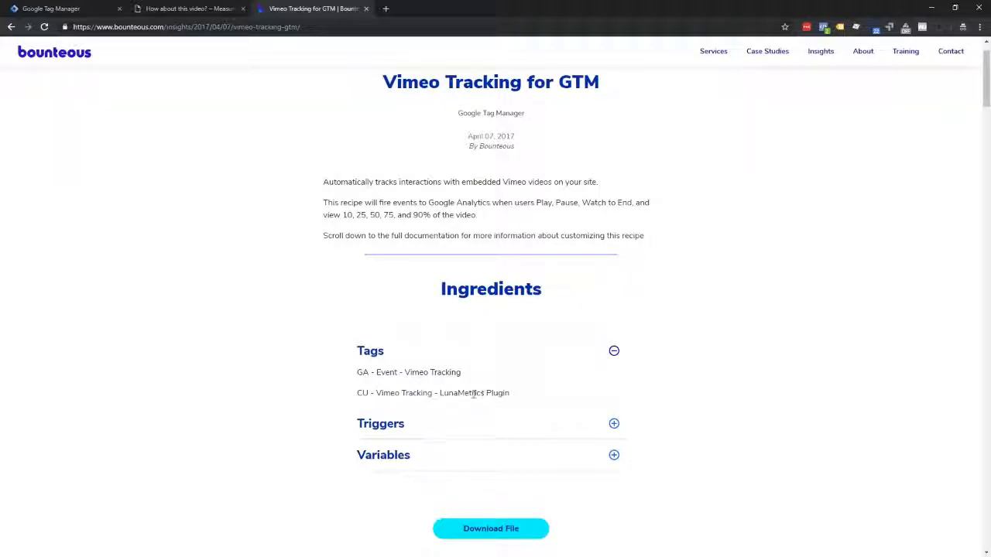
{"action": "left_click", "coordinate": [614, 426]}
{"action": "scroll", "coordinate": [495, 356], "scroll_direction": "down", "scroll_amount": 2}
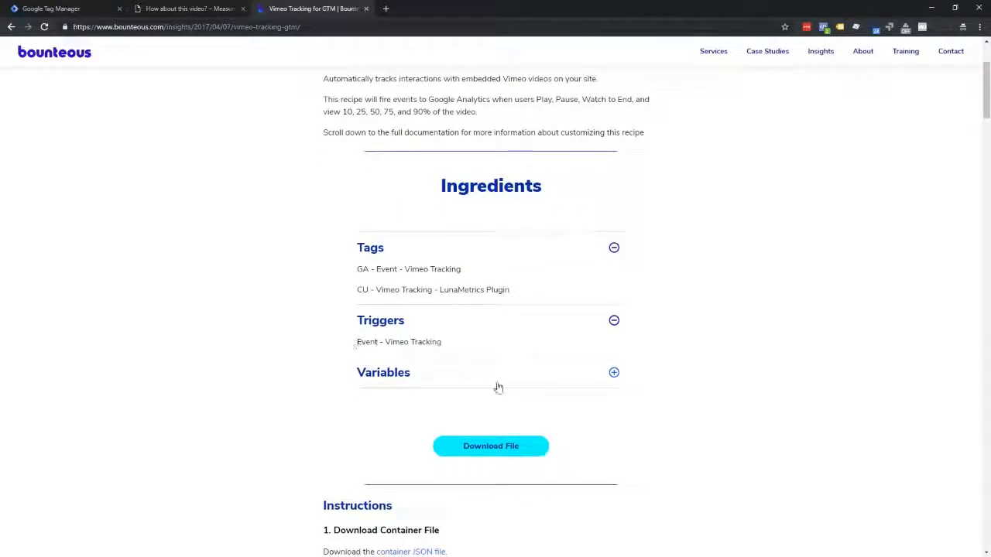
{"action": "left_click", "coordinate": [614, 372]}
{"action": "scroll", "coordinate": [467, 392], "scroll_direction": "down", "scroll_amount": 1}
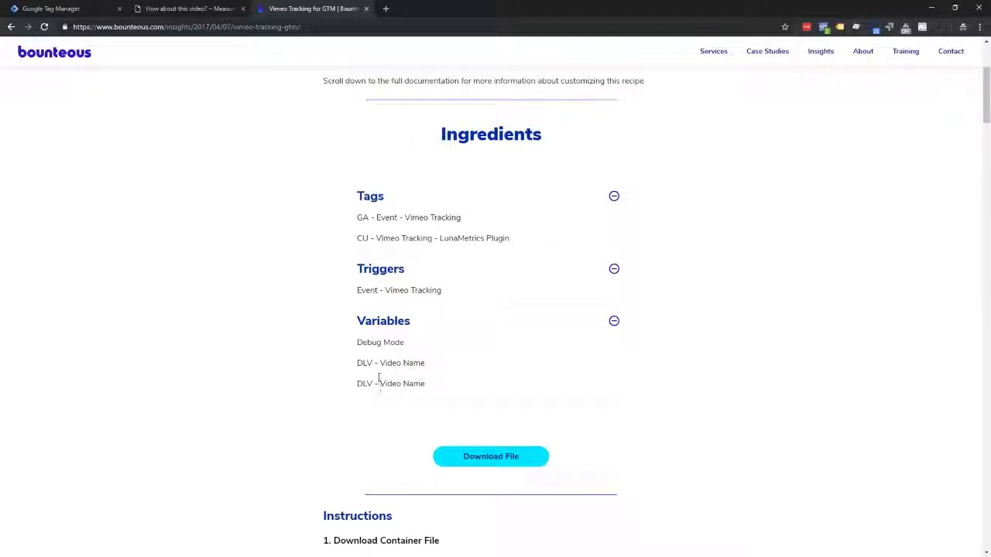
Examine the recipe's instructions and its documentation on installation, default configuration and player interaction events
{"action": "scroll", "coordinate": [378, 379], "scroll_direction": "up", "scroll_amount": 2}
{"action": "scroll", "coordinate": [378, 380], "scroll_direction": "down", "scroll_amount": 4}
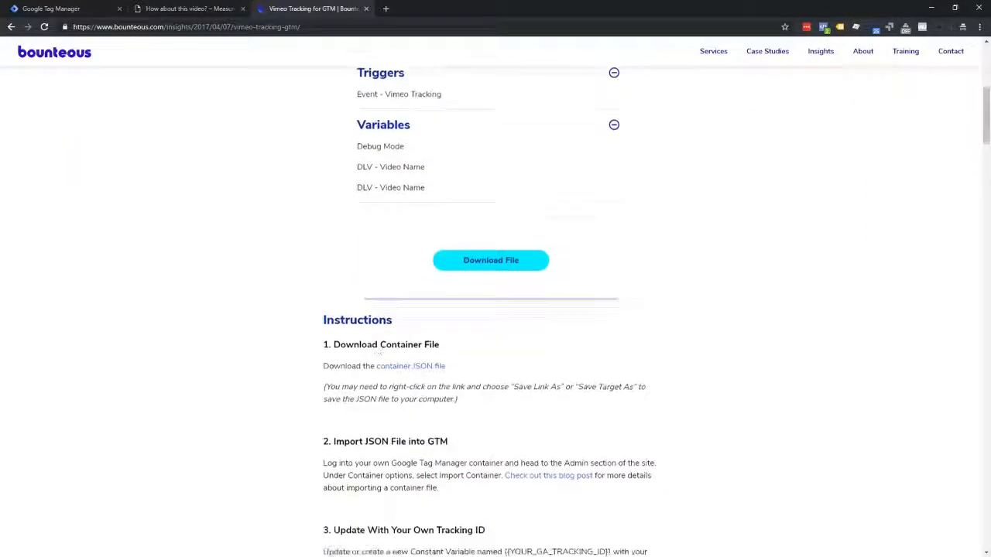
{"action": "scroll", "coordinate": [364, 310], "scroll_direction": "down", "scroll_amount": 1}
{"action": "scroll", "coordinate": [358, 263], "scroll_direction": "down", "scroll_amount": 1}
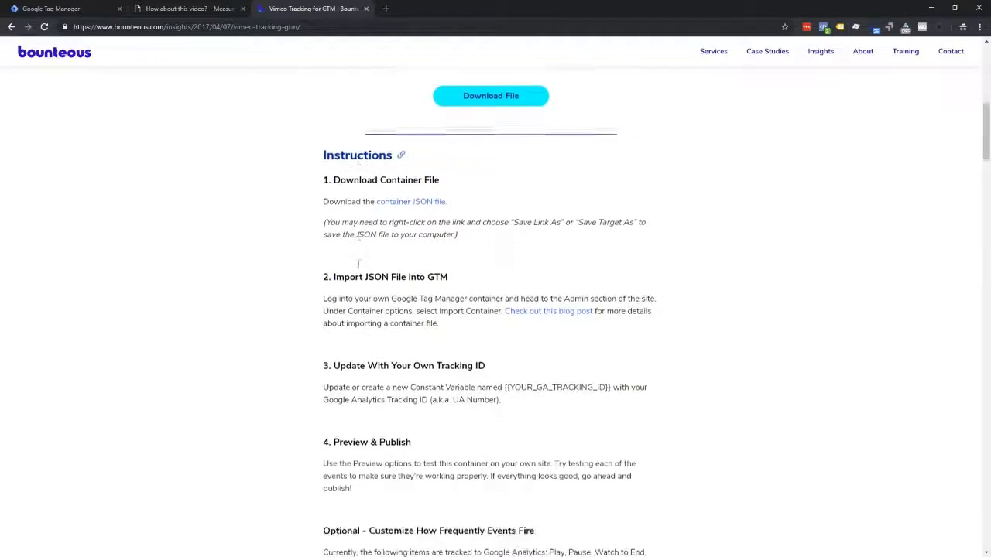
{"action": "scroll", "coordinate": [358, 265], "scroll_direction": "down", "scroll_amount": 6}
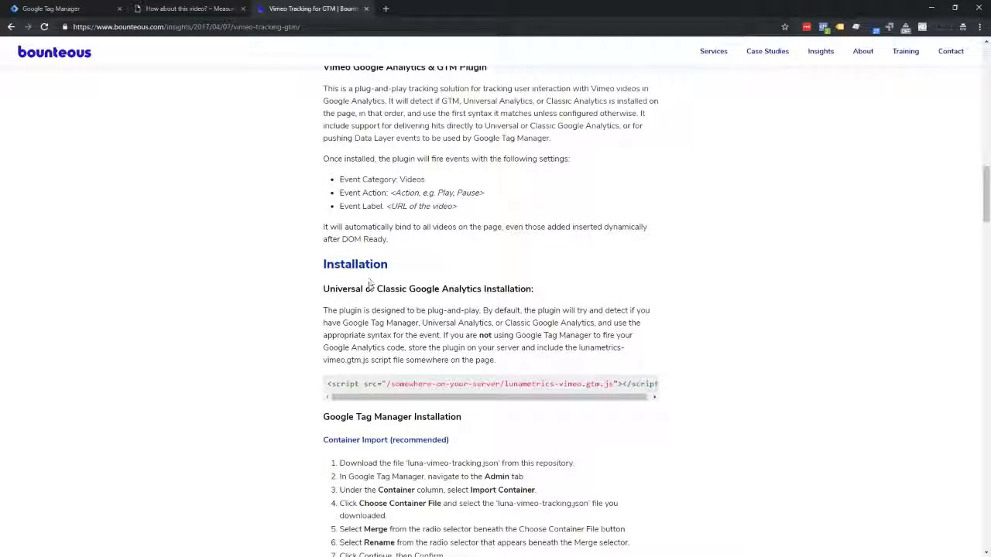
{"action": "scroll", "coordinate": [379, 290], "scroll_direction": "up", "scroll_amount": 12}
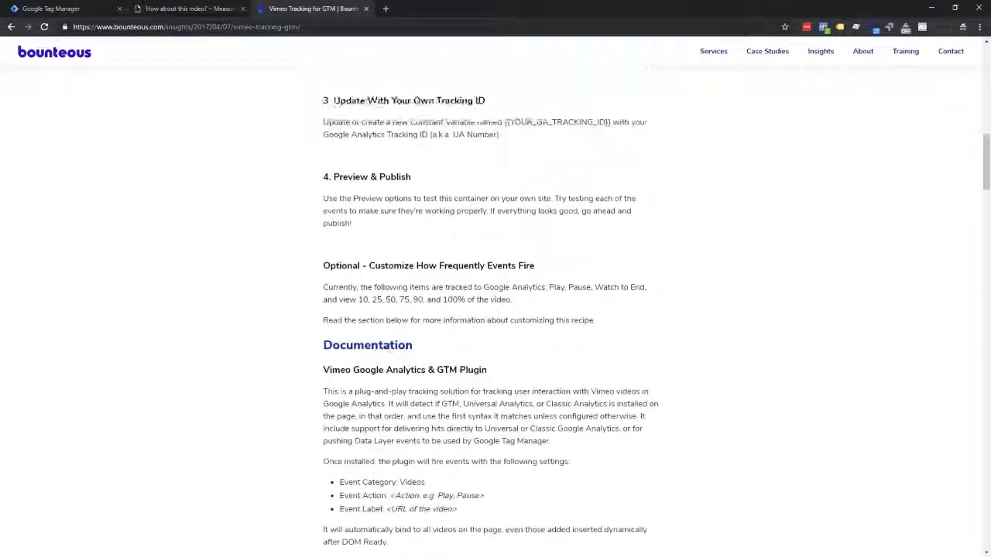
{"action": "scroll", "coordinate": [389, 295], "scroll_direction": "up", "scroll_amount": 1}
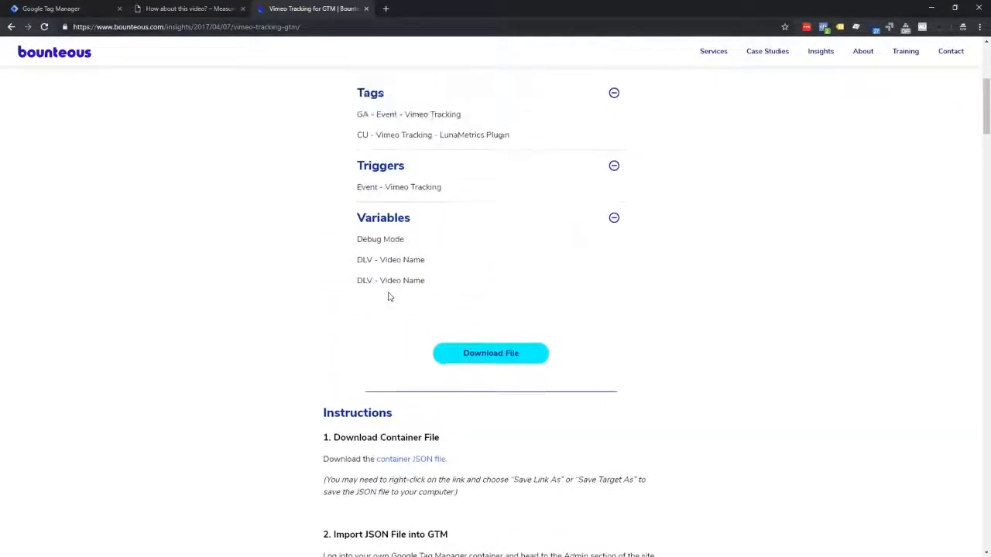
{"action": "scroll", "coordinate": [389, 295], "scroll_direction": "down", "scroll_amount": 2}
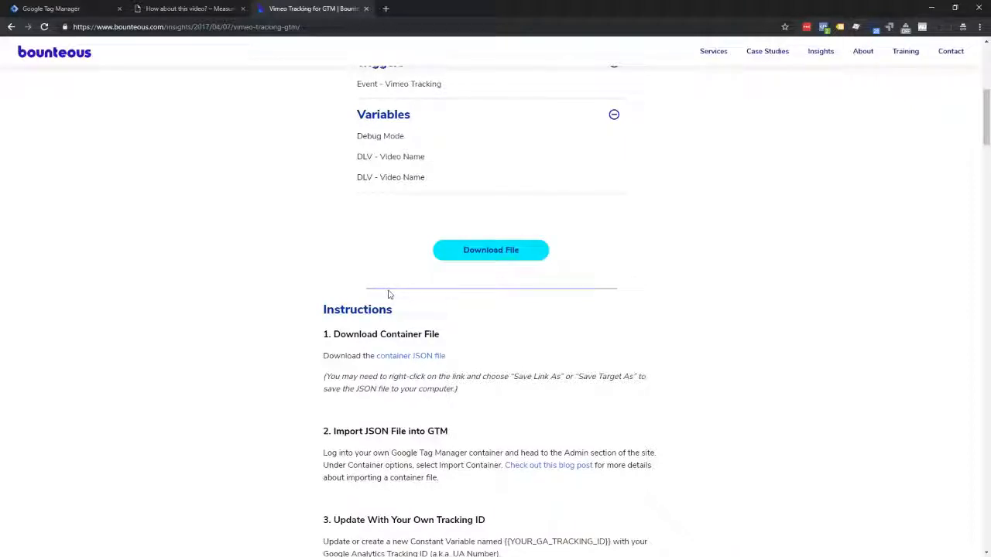
{"action": "scroll", "coordinate": [390, 295], "scroll_direction": "down", "scroll_amount": 6}
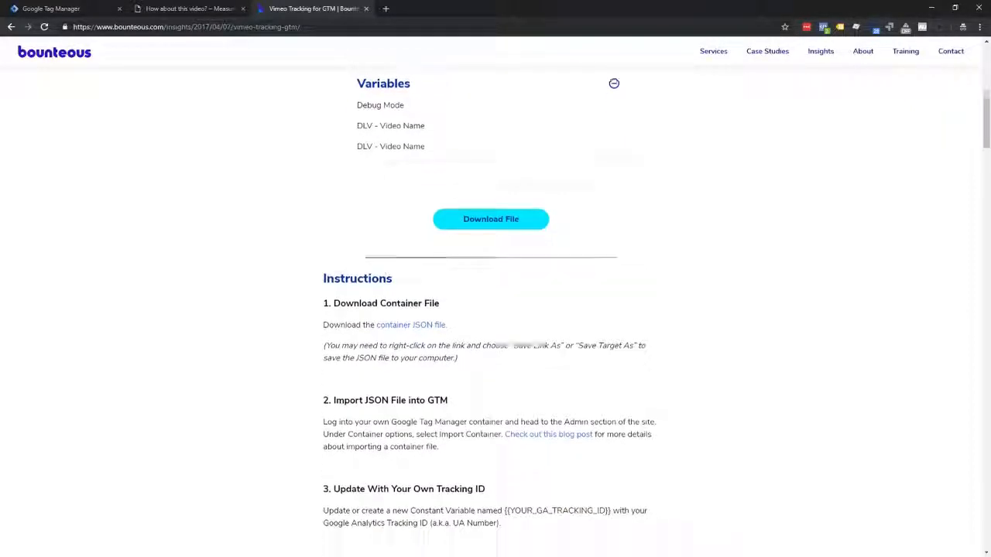
{"action": "scroll", "coordinate": [382, 296], "scroll_direction": "down", "scroll_amount": 9}
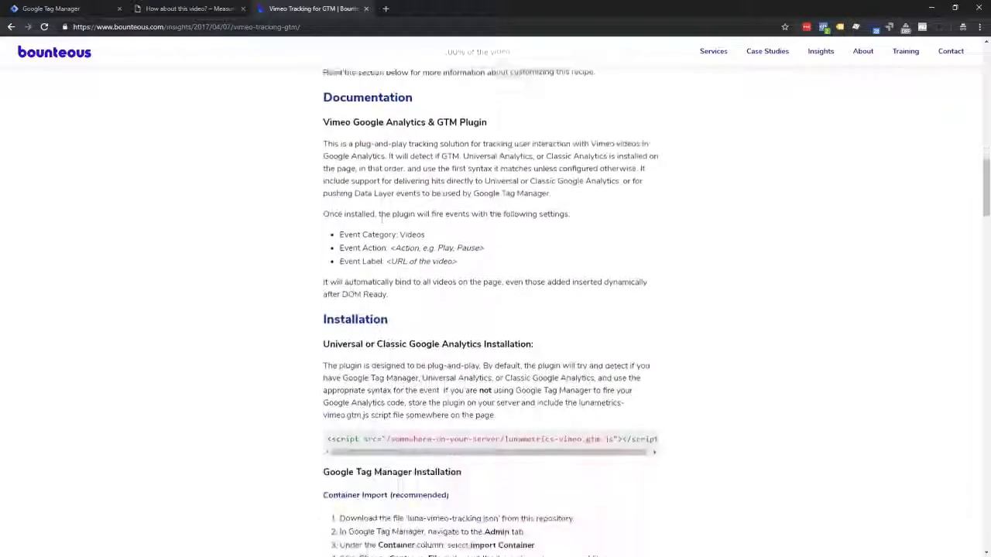
{"action": "scroll", "coordinate": [381, 296], "scroll_direction": "down", "scroll_amount": 10}
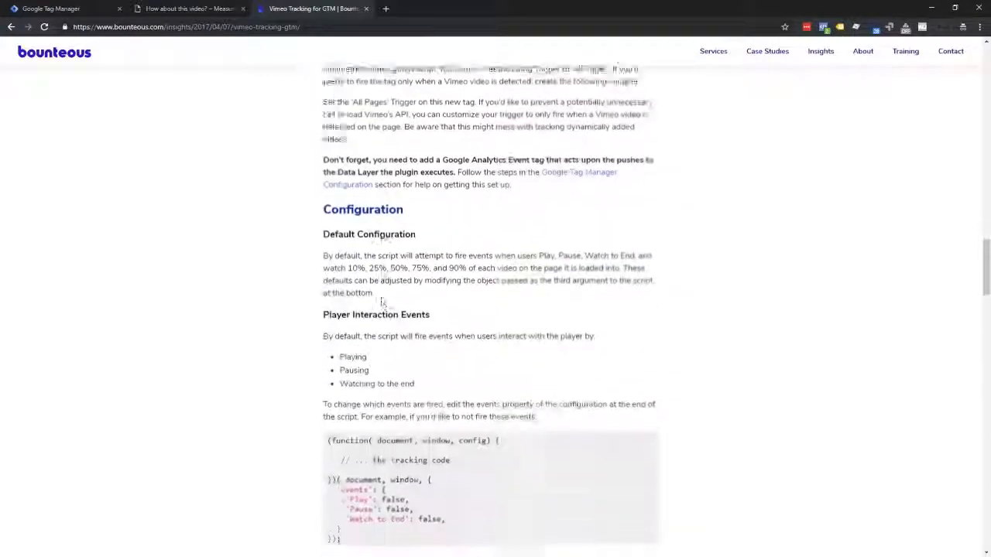
{"action": "scroll", "coordinate": [382, 310], "scroll_direction": "up", "scroll_amount": 20}
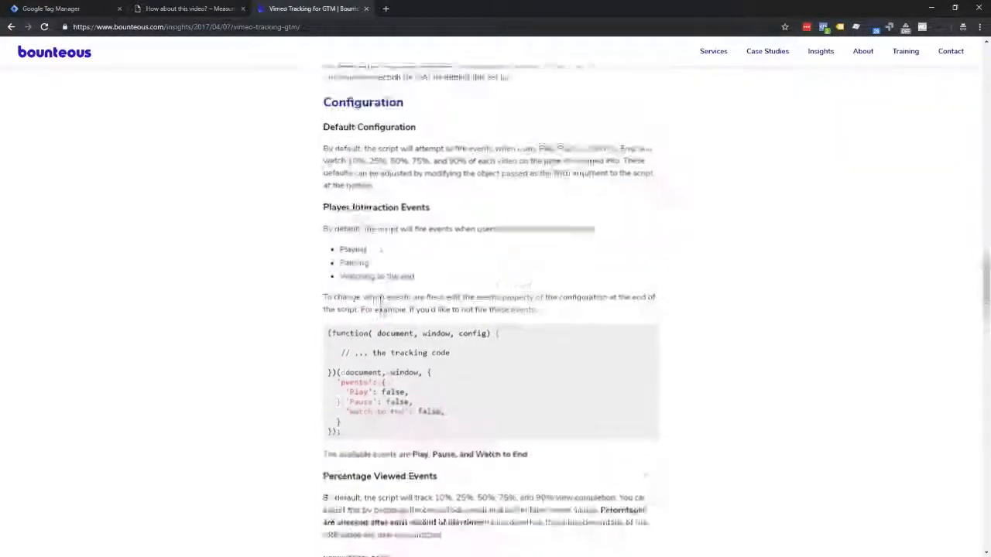
{"action": "scroll", "coordinate": [381, 302], "scroll_direction": "up", "scroll_amount": 2}
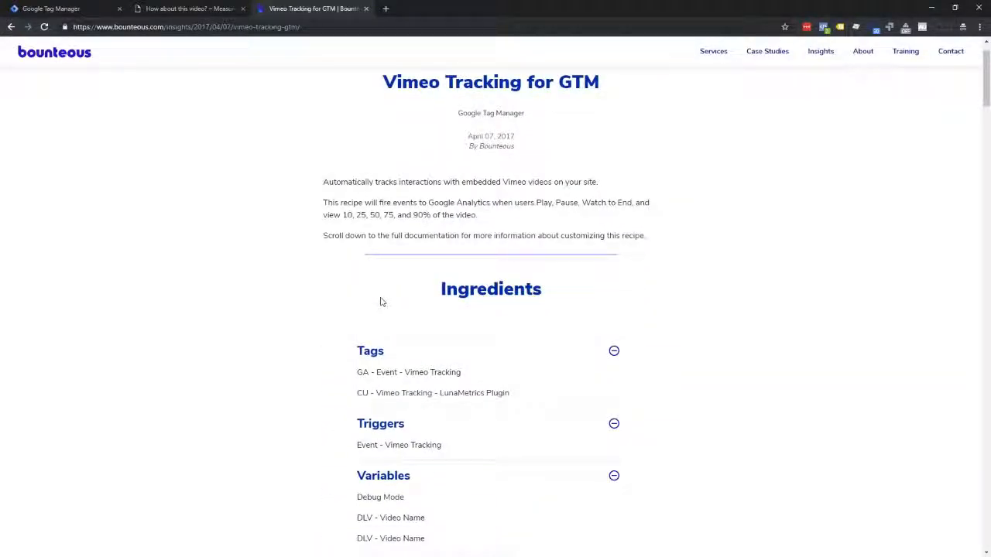
Open the recipe's container file and save it as the JSON file luna-vimeo-tracking in the CXL Institute folder
{"action": "scroll", "coordinate": [381, 302], "scroll_direction": "down", "scroll_amount": 2}
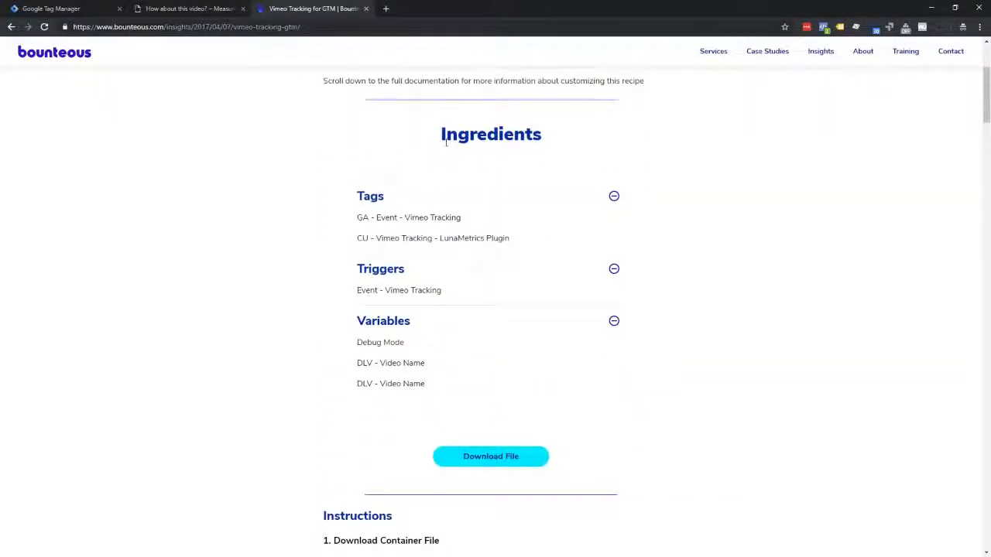
{"action": "left_click", "coordinate": [490, 459]}
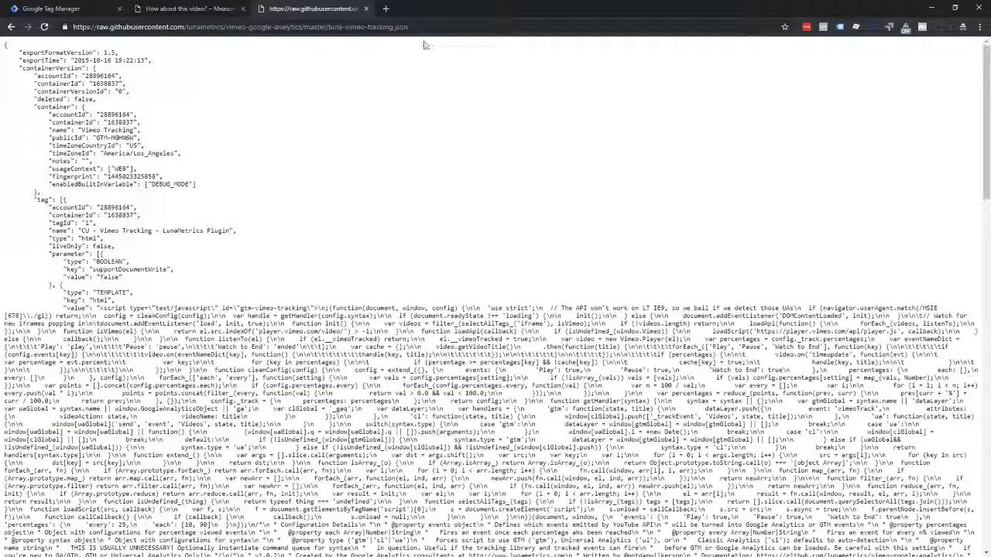
{"action": "left_click_drag", "start_coordinate": [421, 28], "coordinate": [331, 17]}
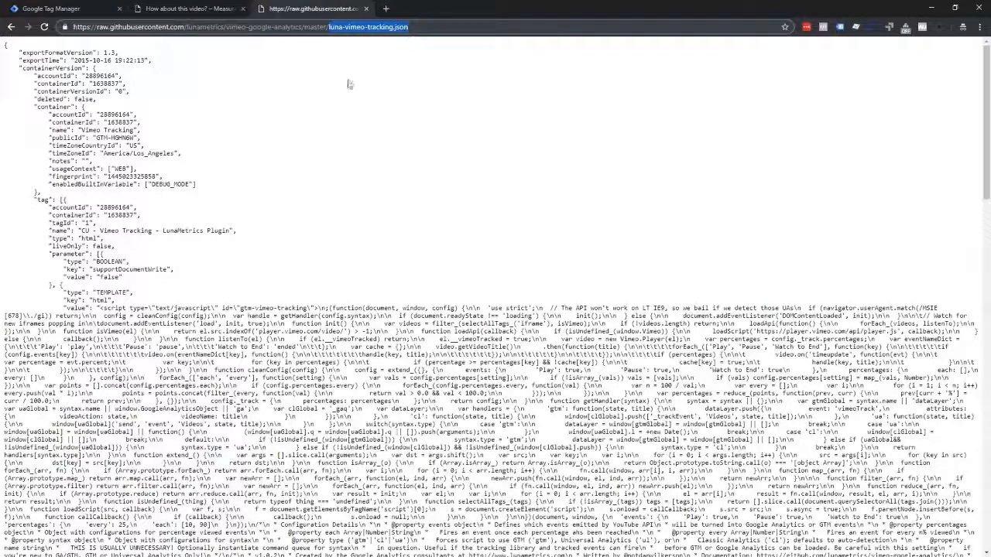
{"action": "right_click", "coordinate": [233, 104]}
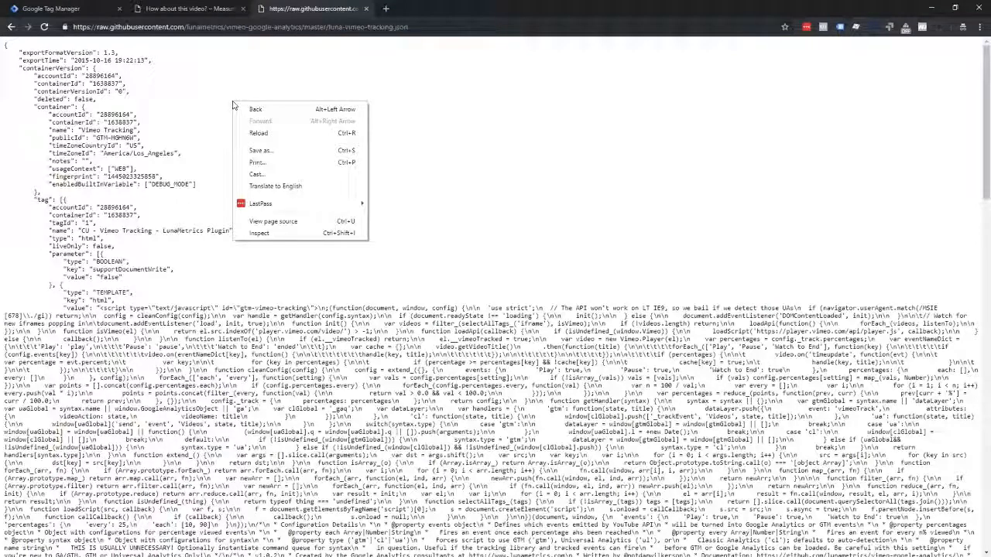
{"action": "left_click", "coordinate": [260, 150]}
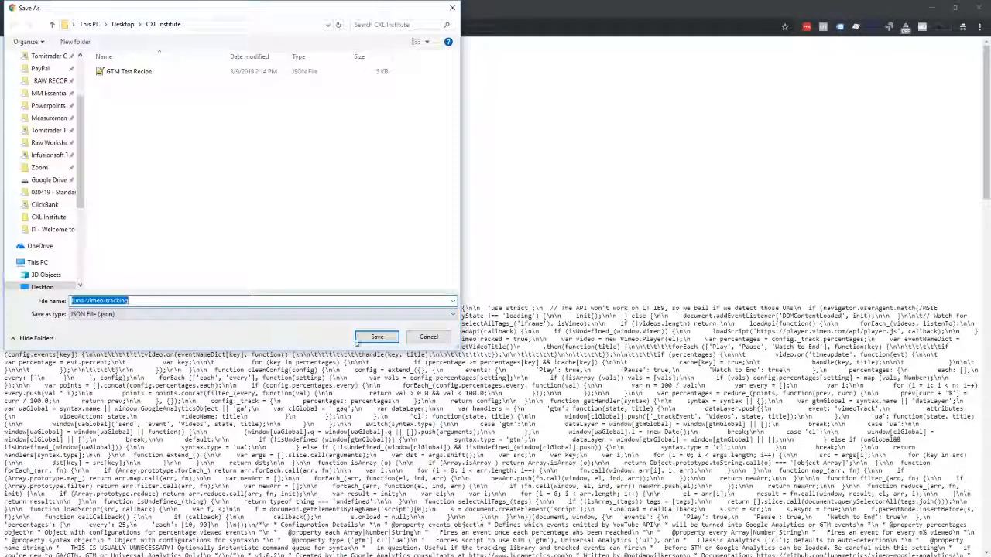
{"action": "left_click", "coordinate": [376, 336]}
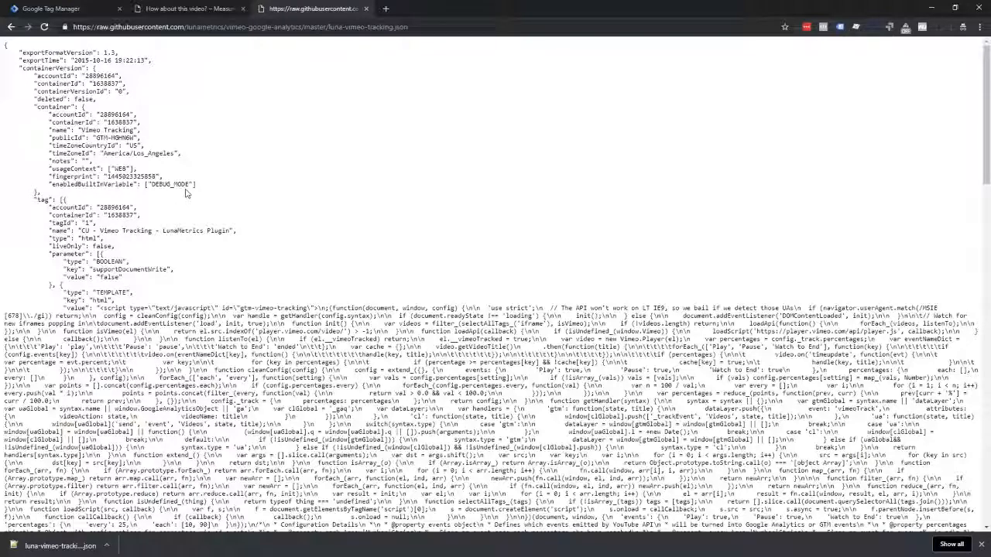
In Google Tag Manager, set up a container import of luna-vimeo-tracking.json into the existing Default Workspace
{"action": "left_click", "coordinate": [62, 7]}
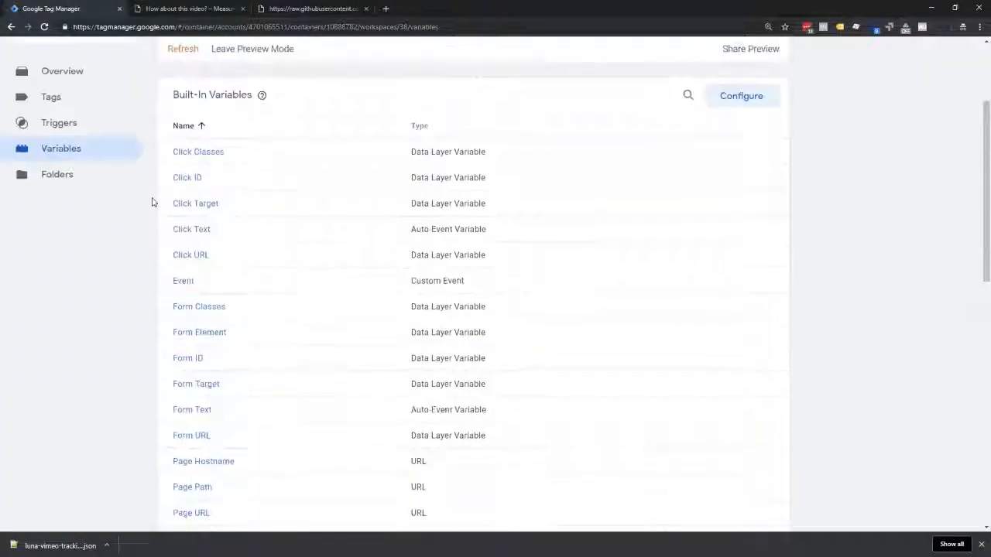
{"action": "left_click", "coordinate": [159, 95]}
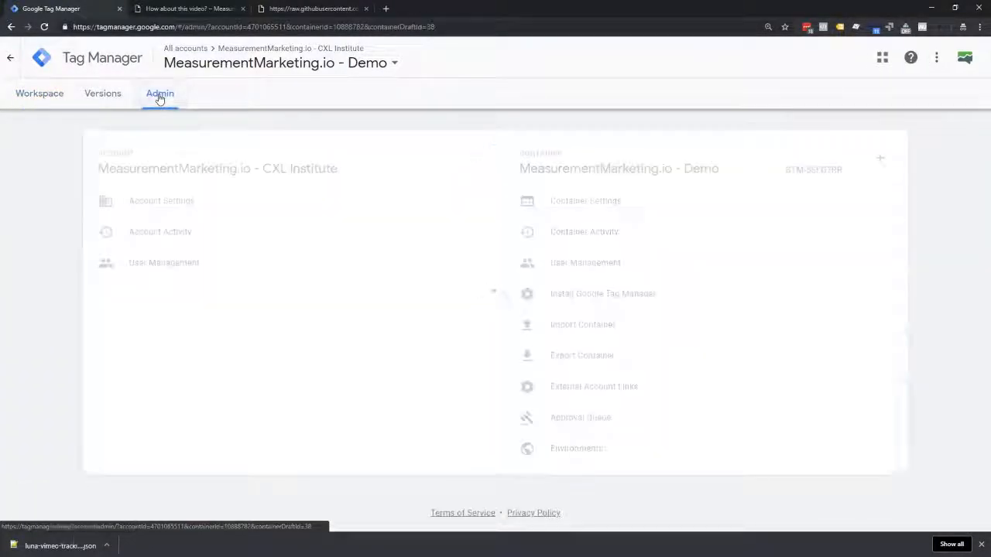
{"action": "left_click", "coordinate": [571, 322]}
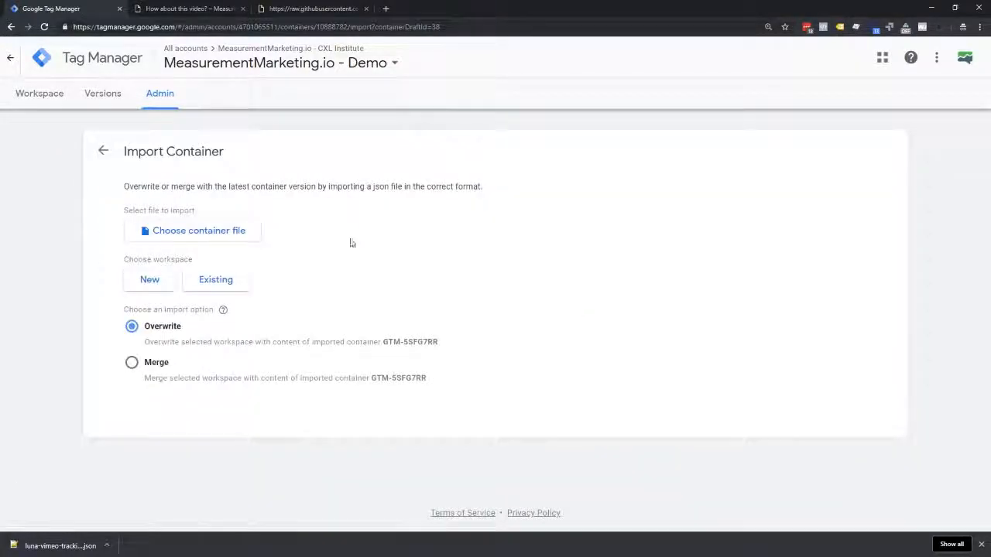
{"action": "left_click", "coordinate": [185, 232]}
{"action": "left_click", "coordinate": [124, 83]}
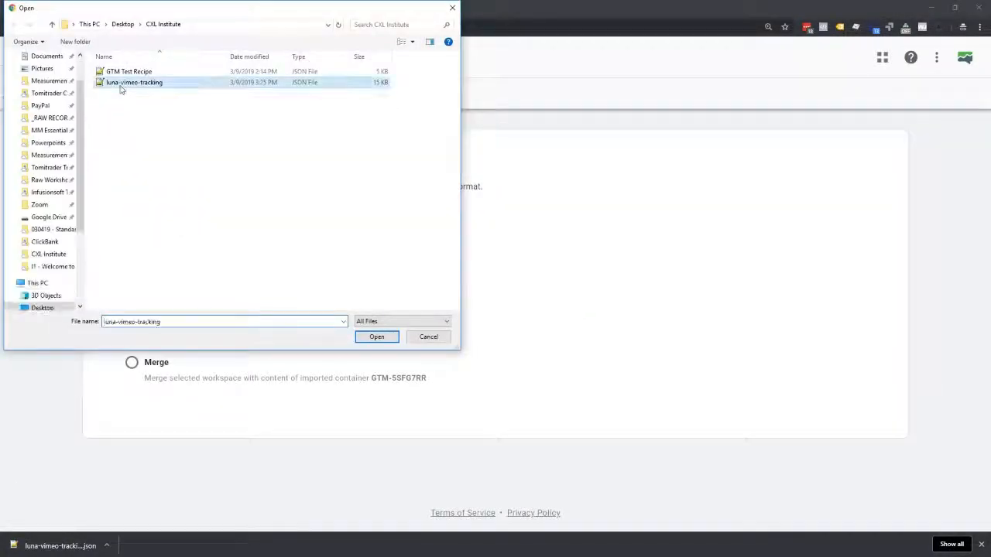
{"action": "left_click", "coordinate": [365, 341]}
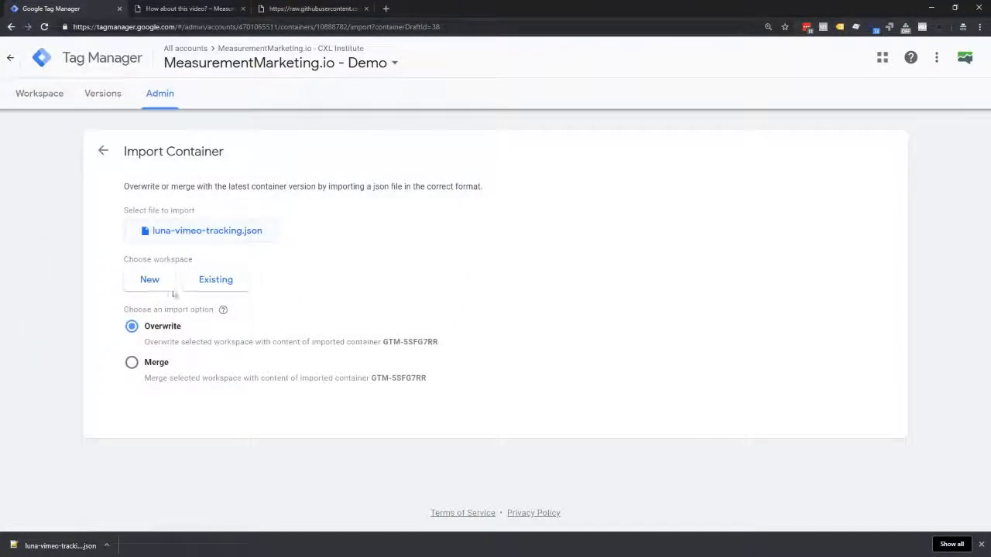
{"action": "left_click", "coordinate": [207, 287]}
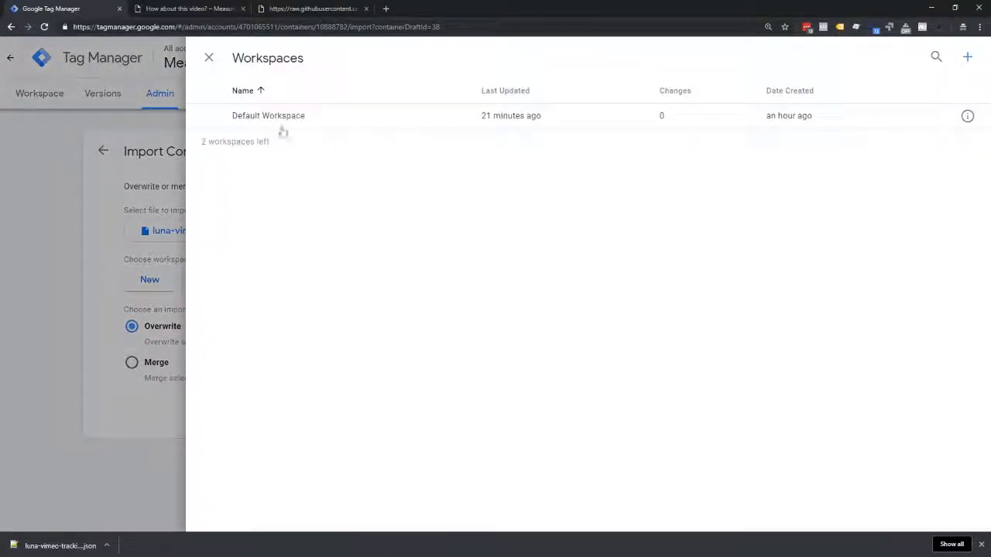
{"action": "left_click", "coordinate": [268, 116]}
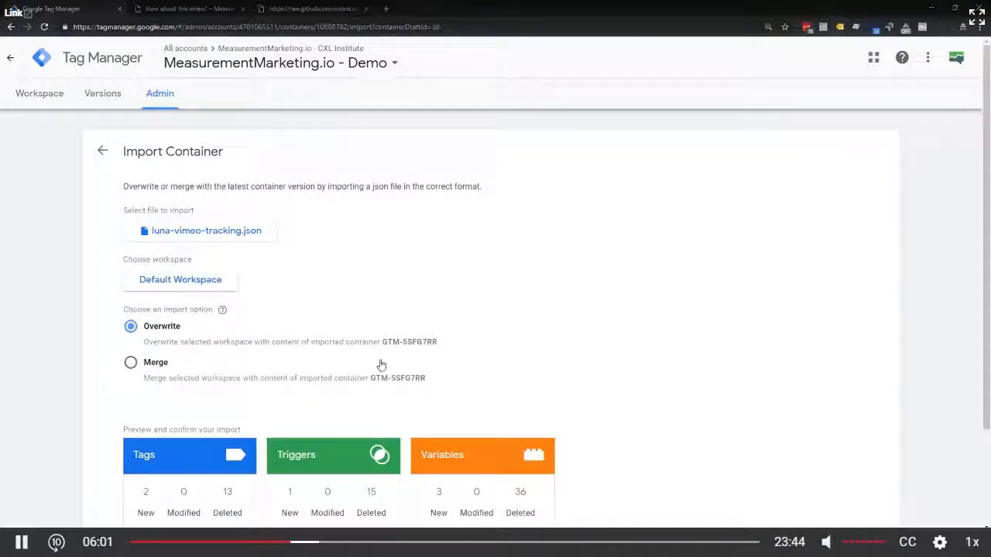
Show the import's detailed changes to tags, triggers and variables, and set the import option to Merge
{"action": "scroll", "coordinate": [318, 365], "scroll_direction": "down", "scroll_amount": 2}
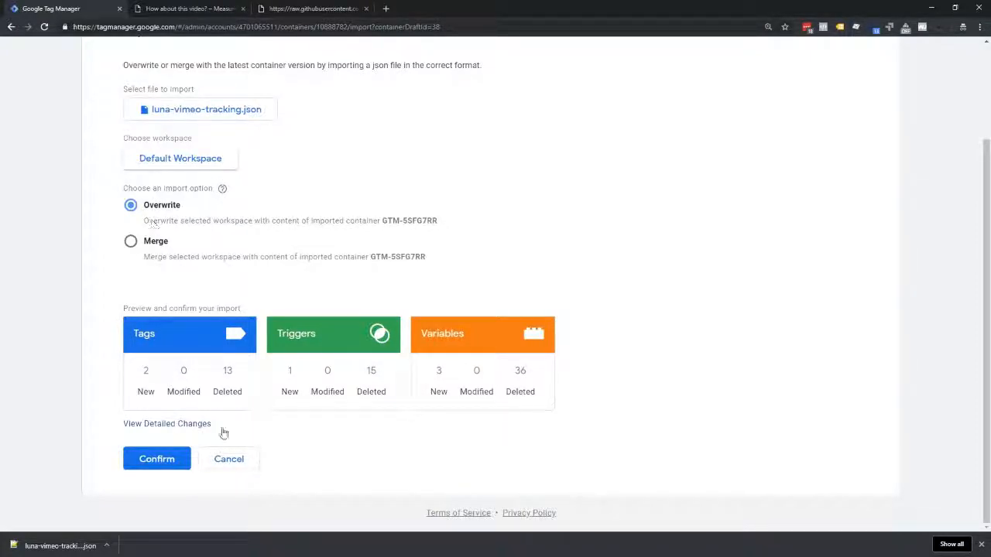
{"action": "left_click", "coordinate": [178, 426]}
{"action": "scroll", "coordinate": [155, 297], "scroll_direction": "down", "scroll_amount": 2}
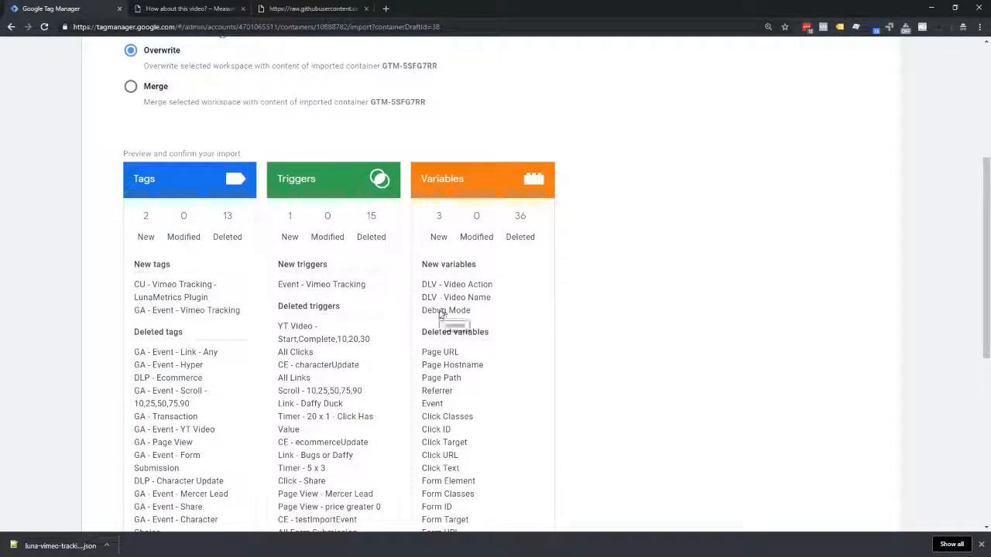
{"action": "scroll", "coordinate": [443, 309], "scroll_direction": "down", "scroll_amount": 1}
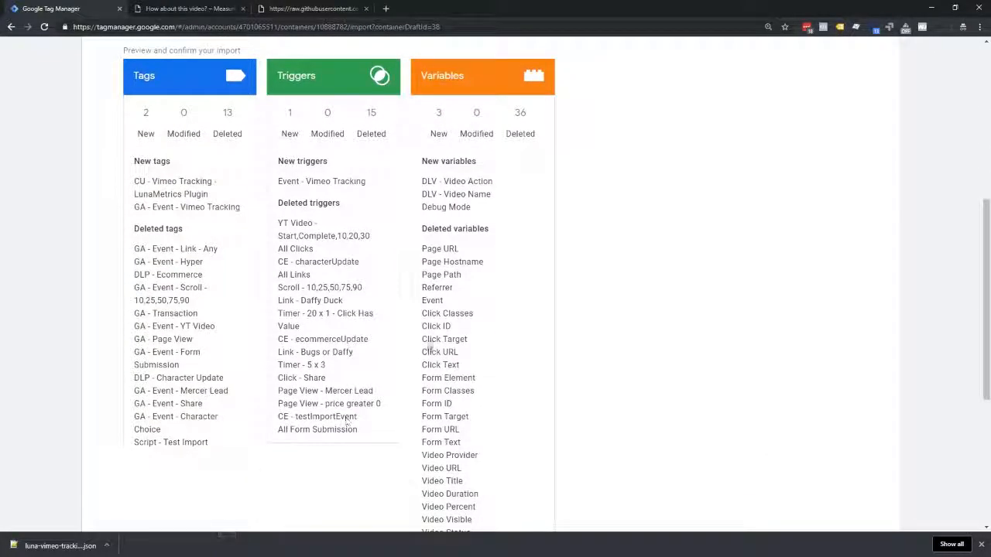
{"action": "scroll", "coordinate": [449, 433], "scroll_direction": "up", "scroll_amount": 3}
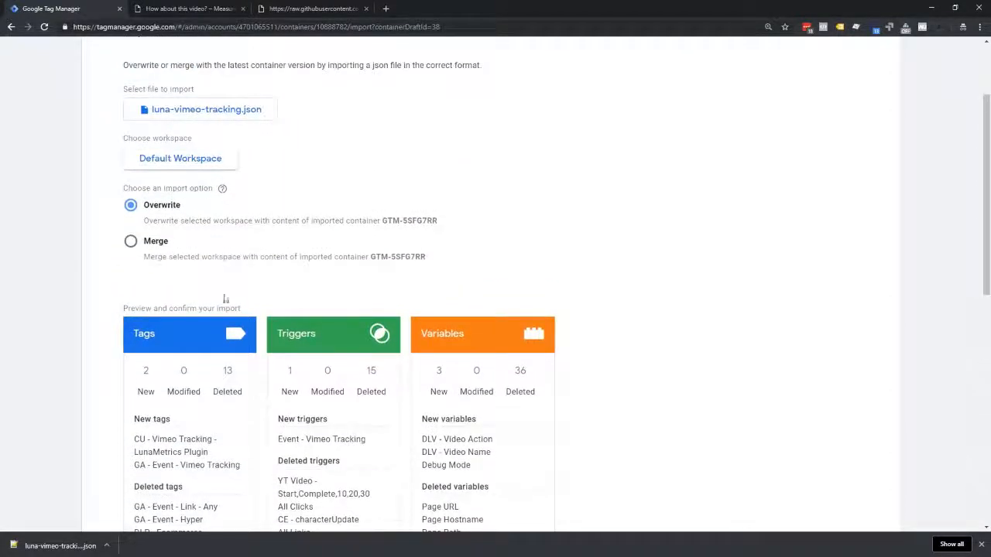
{"action": "left_click", "coordinate": [144, 246]}
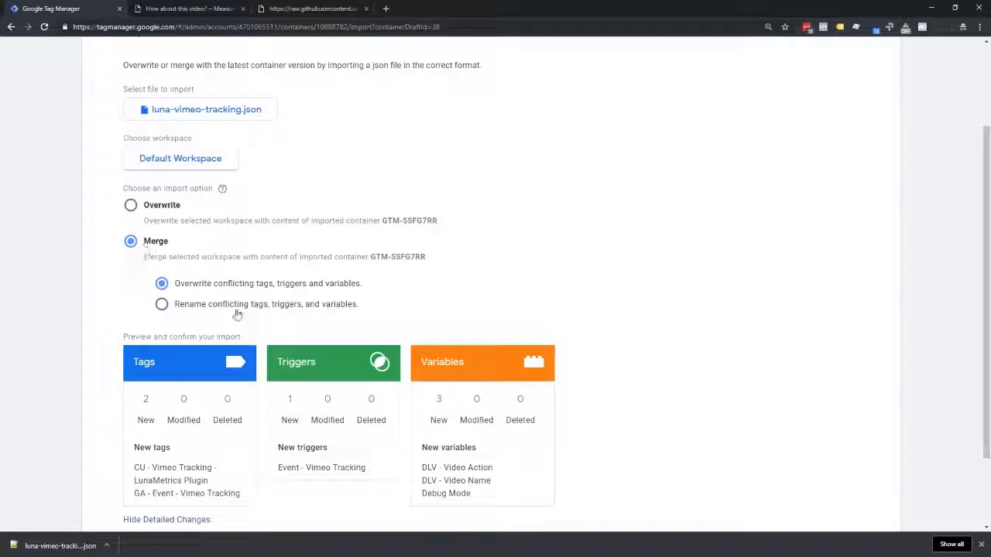
{"action": "scroll", "coordinate": [359, 289], "scroll_direction": "down", "scroll_amount": 2}
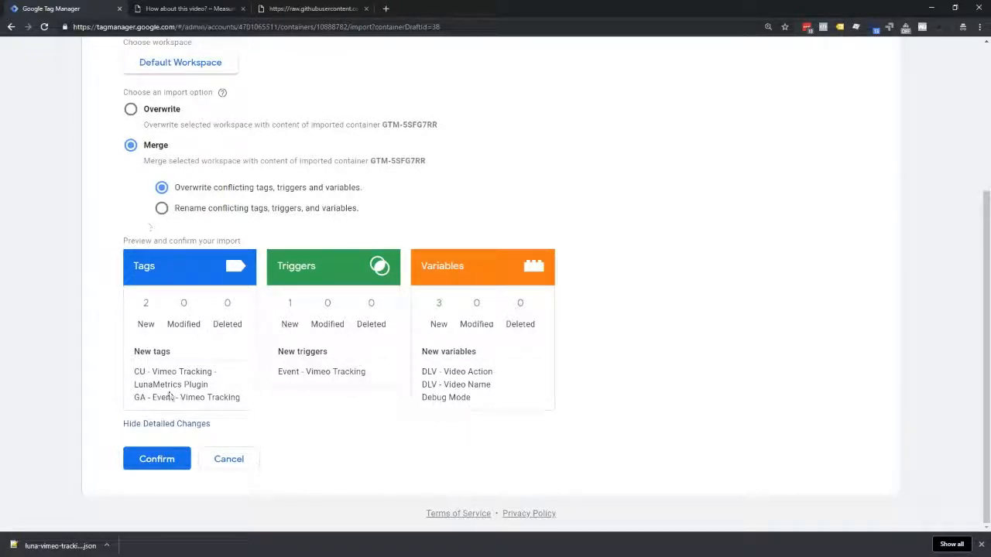
Confirm the merge import into the Default Workspace and review the list of added items in the workspace changes
{"action": "left_click", "coordinate": [159, 459]}
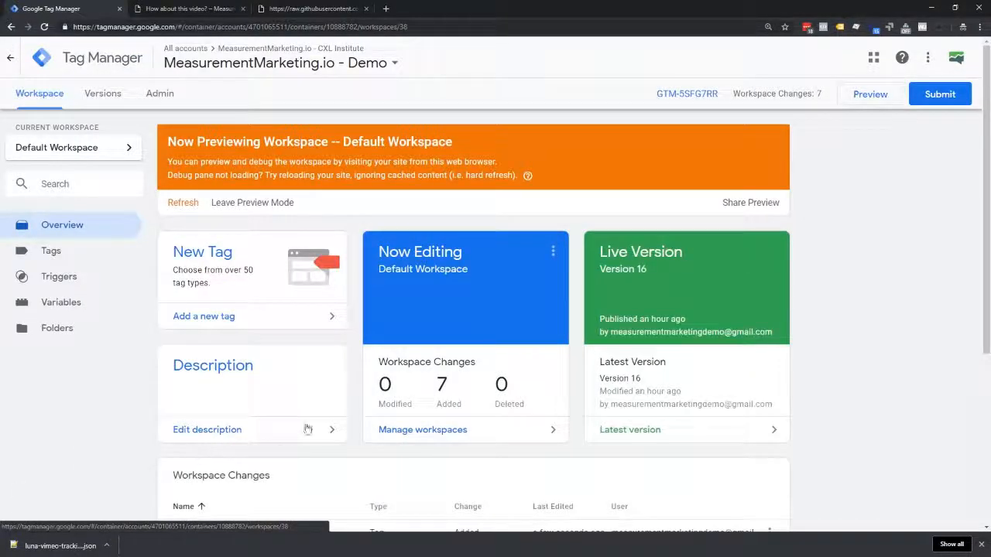
{"action": "scroll", "coordinate": [317, 372], "scroll_direction": "down", "scroll_amount": 4}
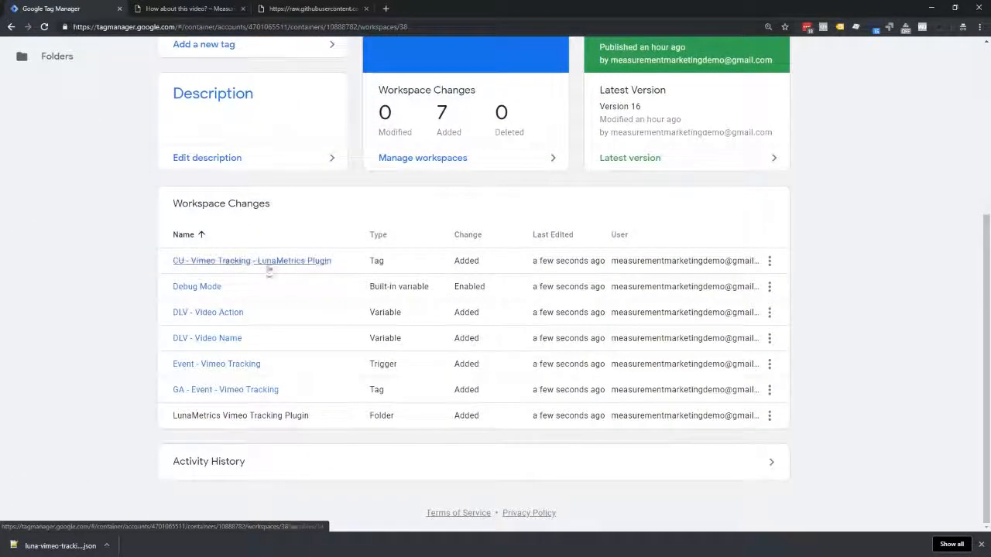
{"action": "scroll", "coordinate": [387, 420], "scroll_direction": "up", "scroll_amount": 4}
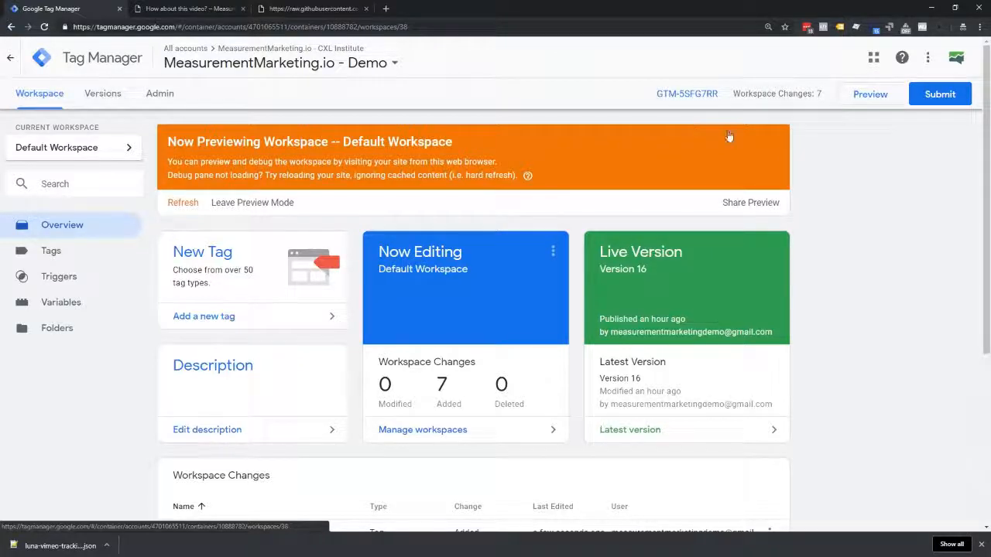
{"action": "scroll", "coordinate": [456, 155], "scroll_direction": "down", "scroll_amount": 4}
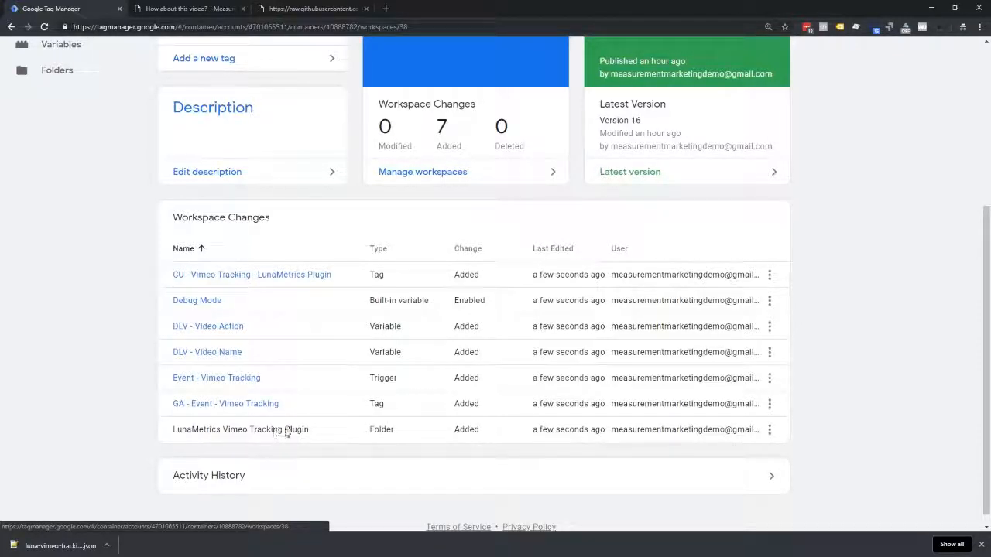
{"action": "scroll", "coordinate": [109, 319], "scroll_direction": "up", "scroll_amount": 3}
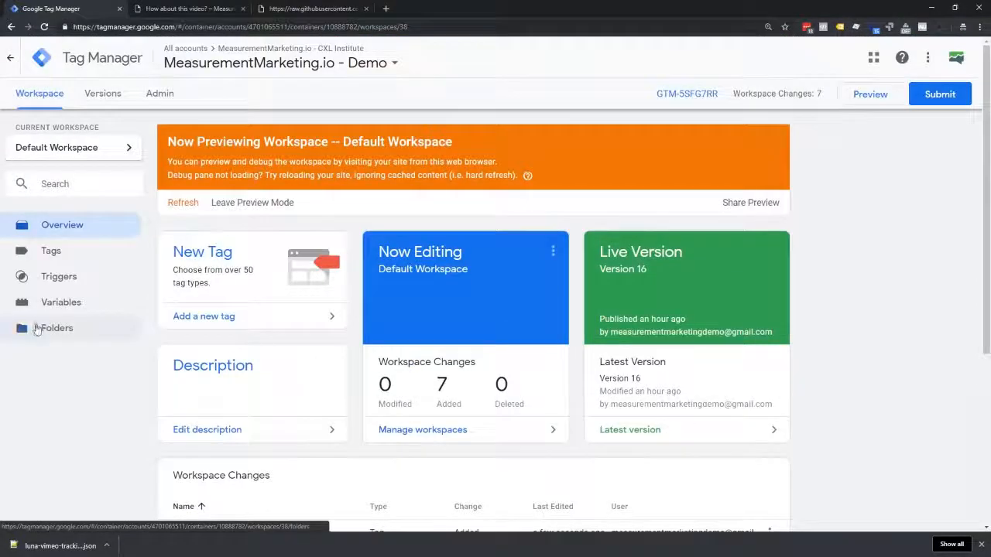
Examine the contents of the imported LunaMetrics Vimeo Tracking Plugin folder
{"action": "left_click", "coordinate": [42, 328]}
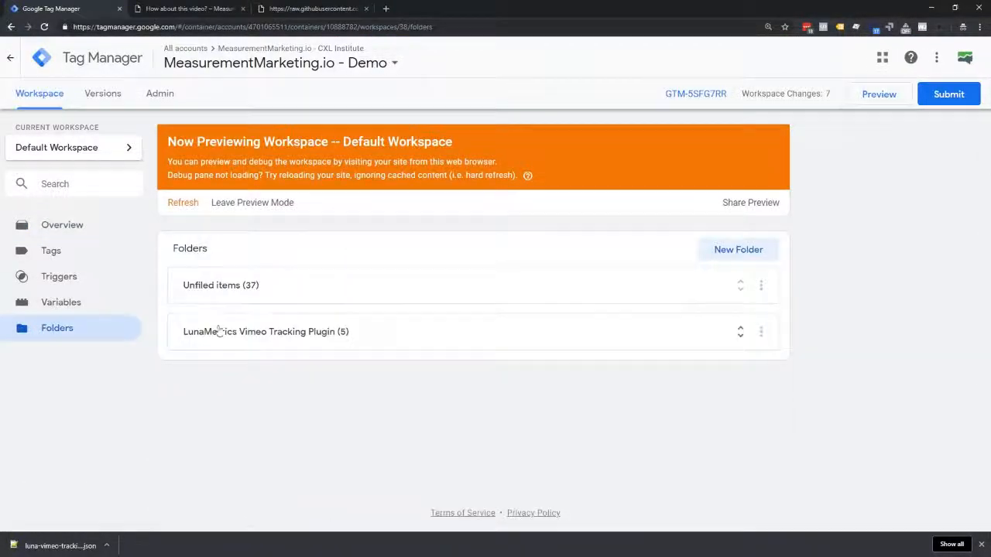
{"action": "left_click", "coordinate": [256, 338]}
{"action": "scroll", "coordinate": [248, 336], "scroll_direction": "down", "scroll_amount": 1}
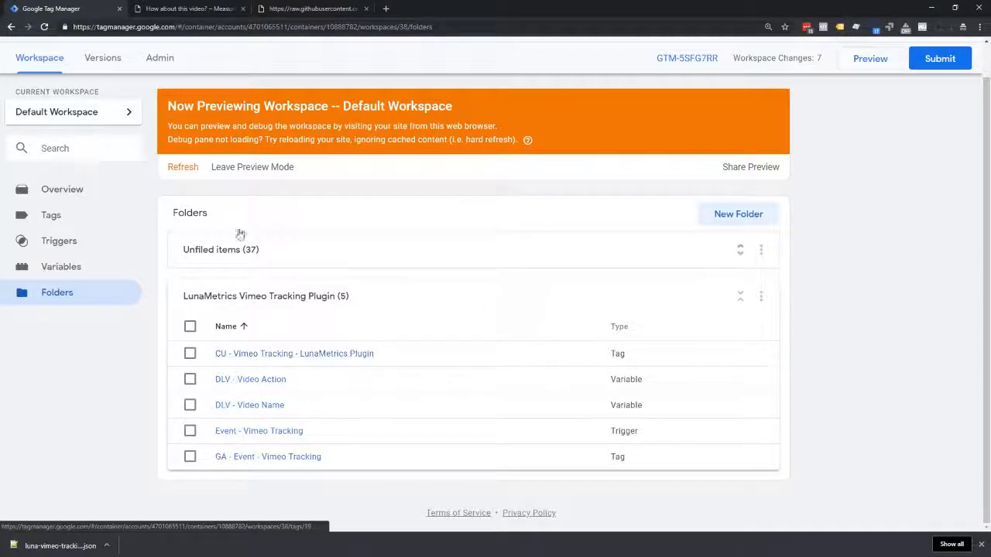
Open the GA - Event - Vimeo Tracking tag from the workspace changes and start editing its tag configuration
{"action": "left_click", "coordinate": [67, 189]}
{"action": "scroll", "coordinate": [291, 368], "scroll_direction": "down", "scroll_amount": 3}
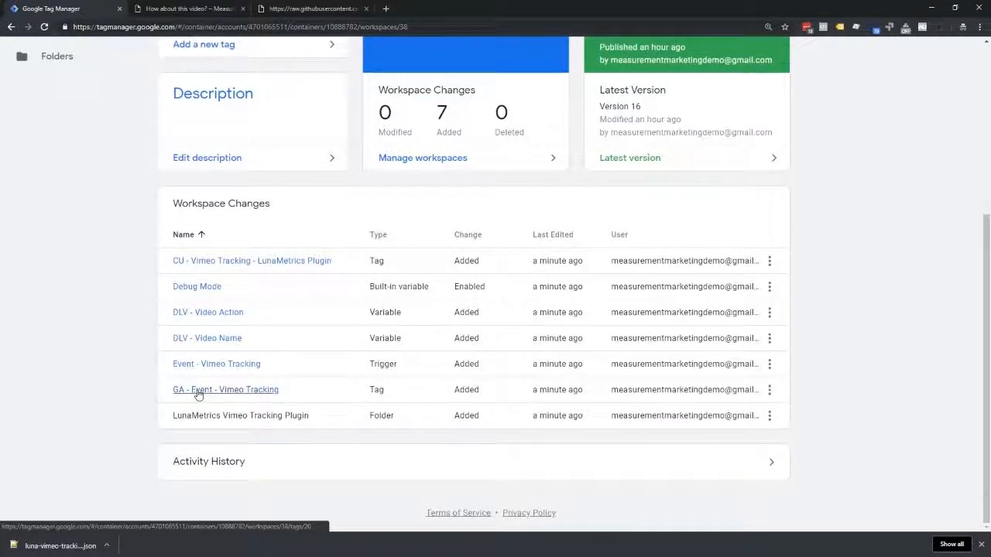
{"action": "left_click", "coordinate": [269, 391]}
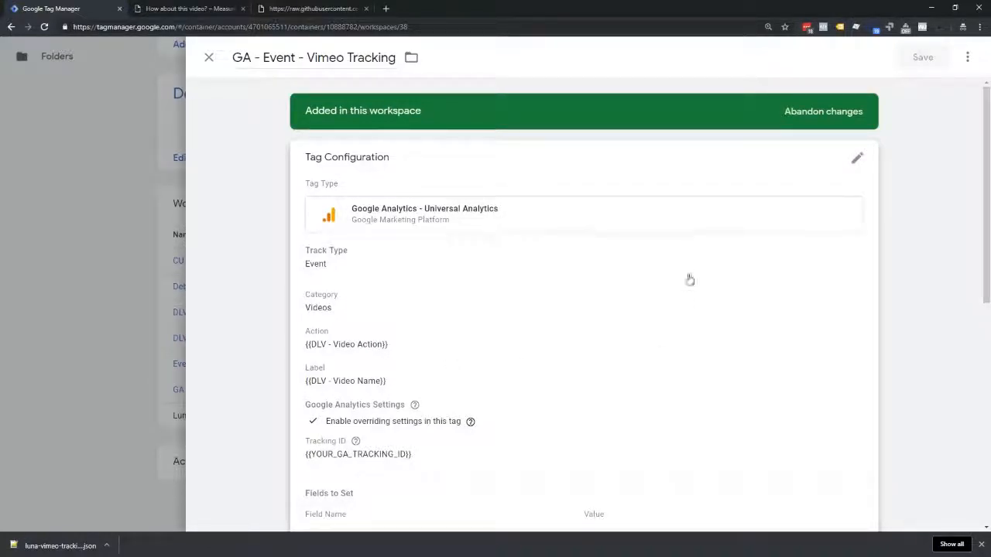
{"action": "left_click", "coordinate": [549, 292]}
{"action": "scroll", "coordinate": [549, 293], "scroll_direction": "up", "scroll_amount": 5}
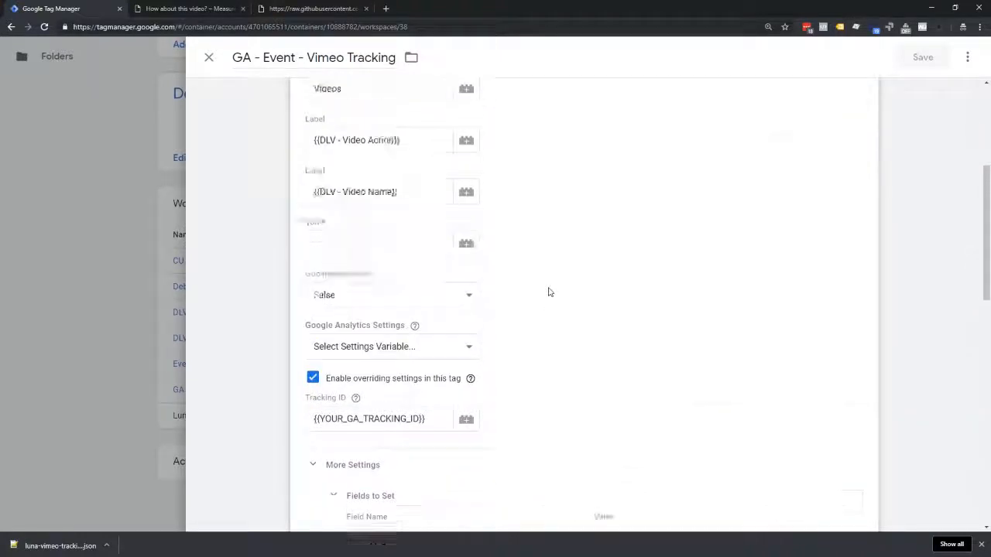
{"action": "scroll", "coordinate": [441, 256], "scroll_direction": "down", "scroll_amount": 1}
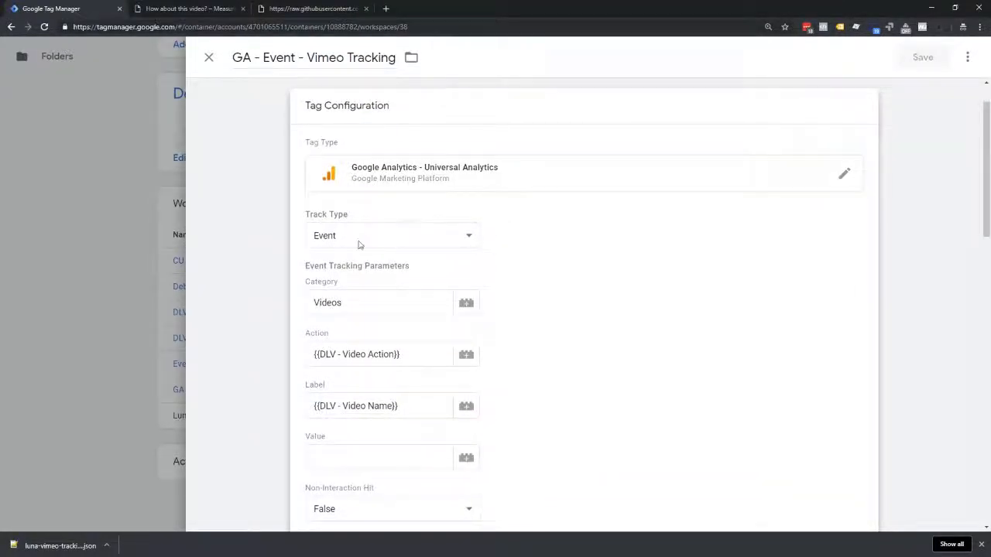
{"action": "scroll", "coordinate": [359, 243], "scroll_direction": "down", "scroll_amount": 1}
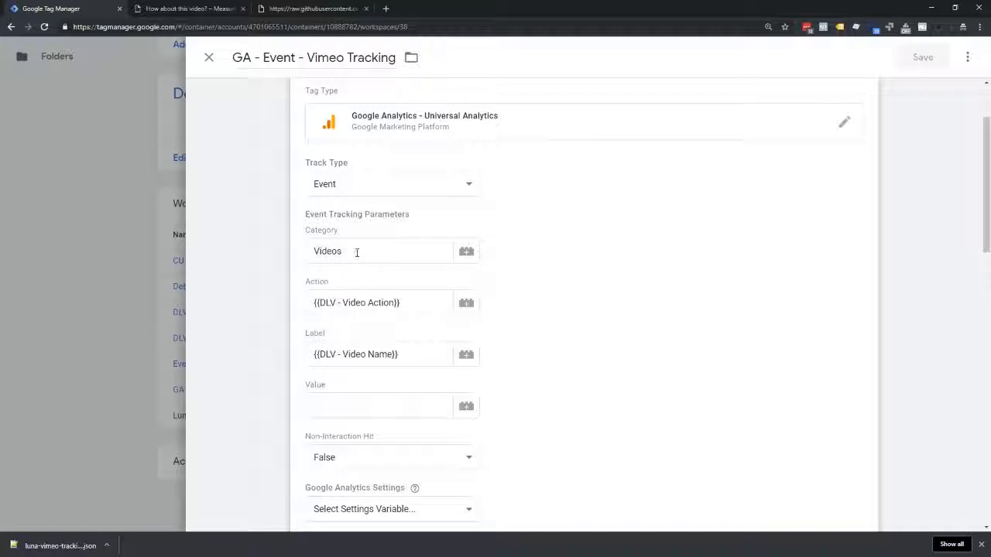
Try Enagement as the tag's event category and set it back to Videos
{"action": "double_click", "coordinate": [334, 253]}
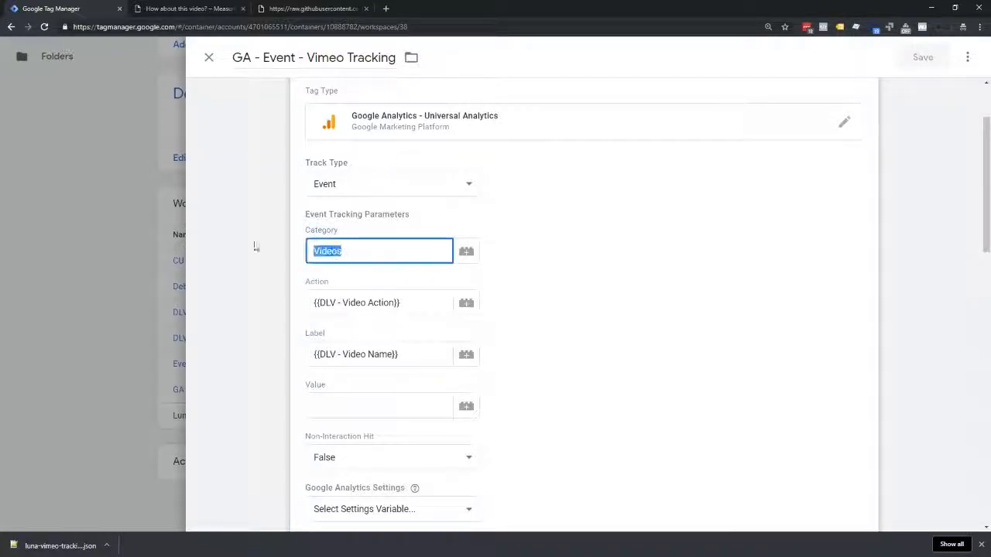
{"action": "type", "text": "Enagement"}
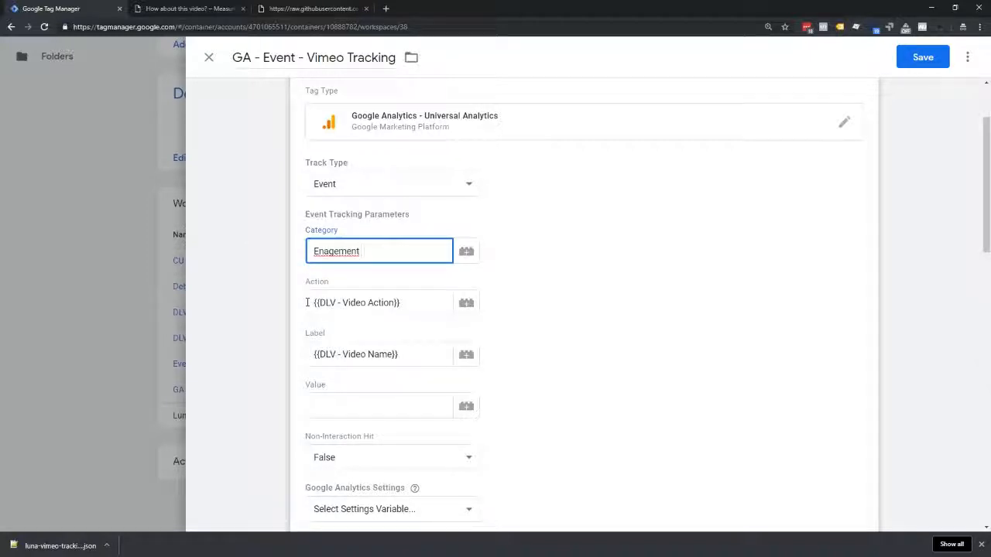
{"action": "left_click", "coordinate": [307, 303]}
{"action": "double_click", "coordinate": [373, 253]}
{"action": "type", "text": "Videos"}
{"action": "left_click", "coordinate": [426, 288]}
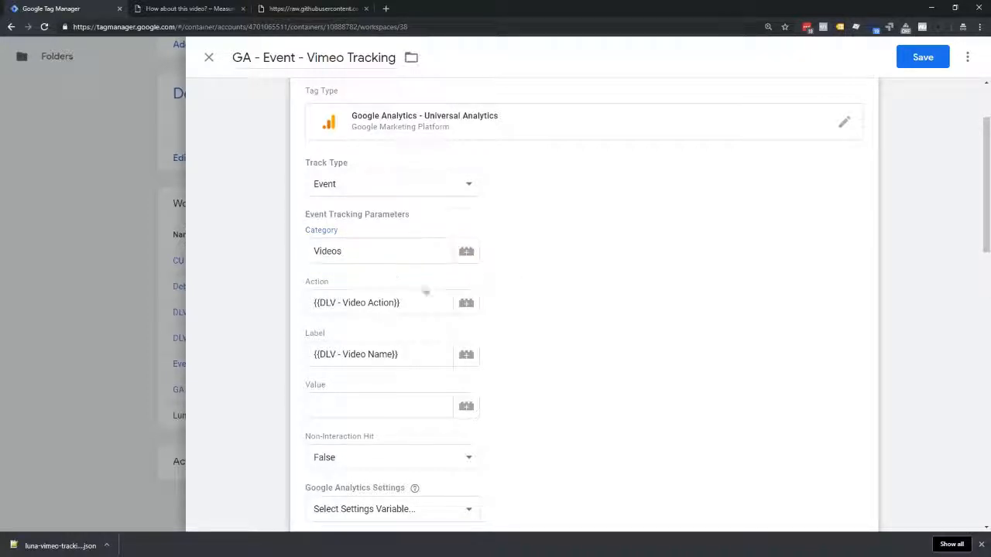
Swap the tag's event parameters so the Action is {{DLV - Video Name}} and the Label is {{DLV - Video Action}}
{"action": "left_click_drag", "start_coordinate": [407, 354], "coordinate": [286, 352]}
{"action": "key", "text": "ctrl+c"}
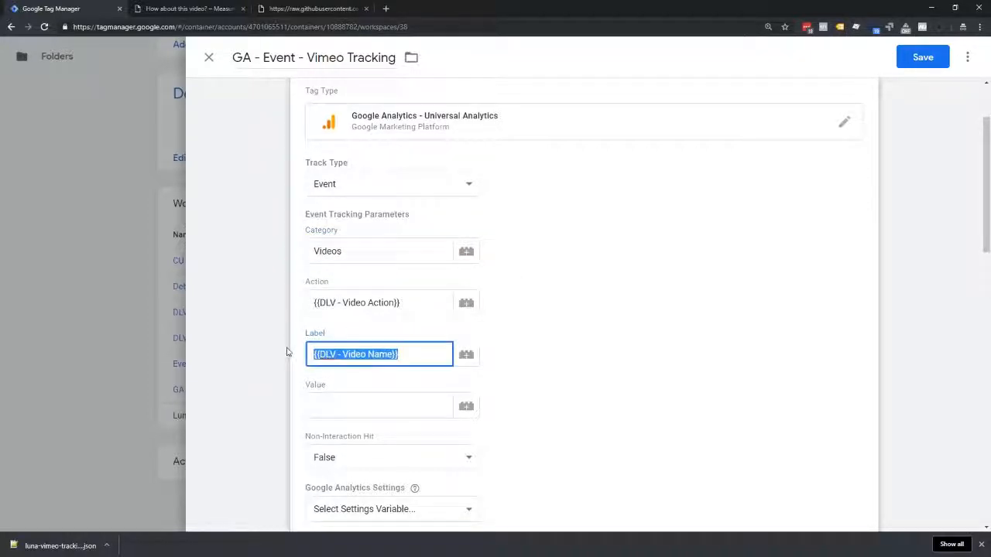
{"action": "key", "text": "BackSpace"}
{"action": "left_click", "coordinate": [319, 295]}
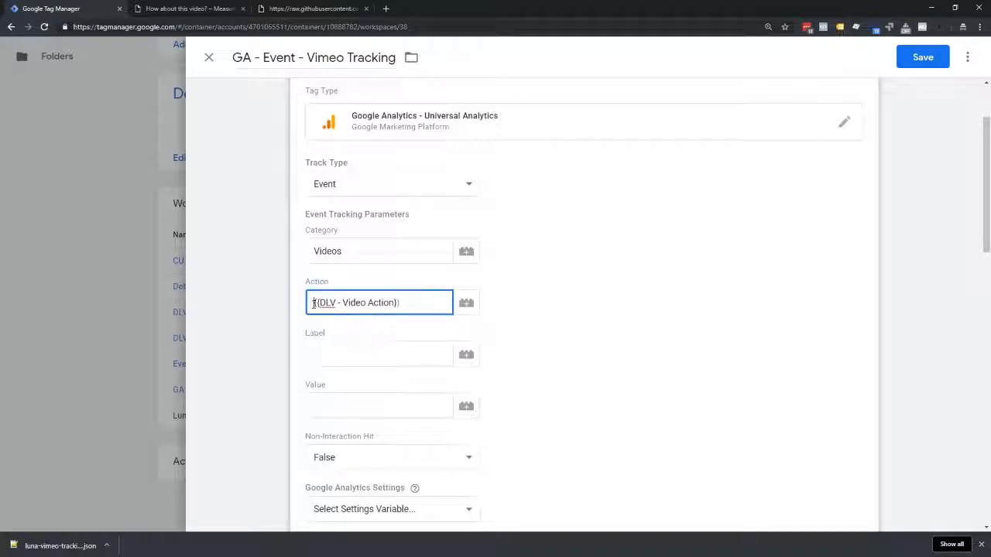
{"action": "key", "text": "ctrl+v"}
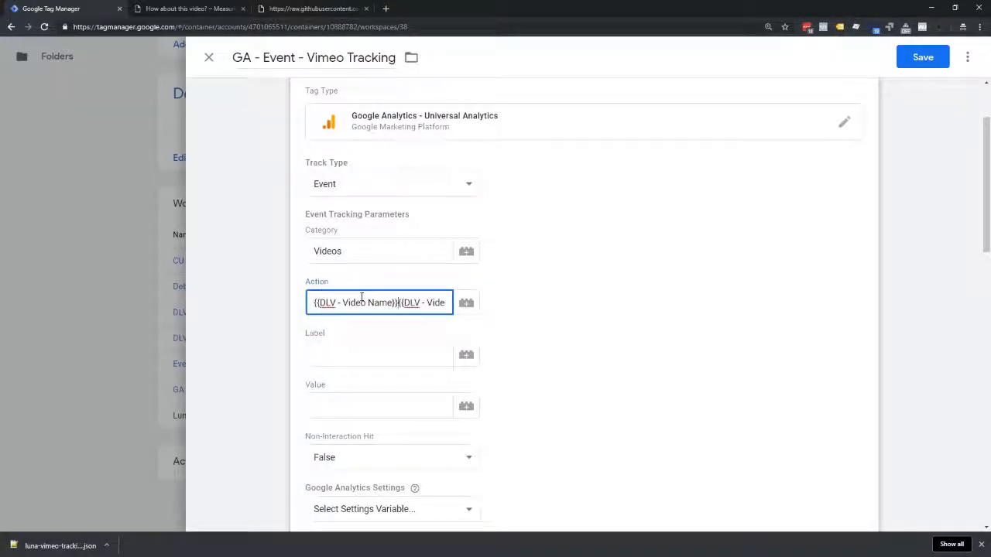
{"action": "key", "text": "shift+End"}
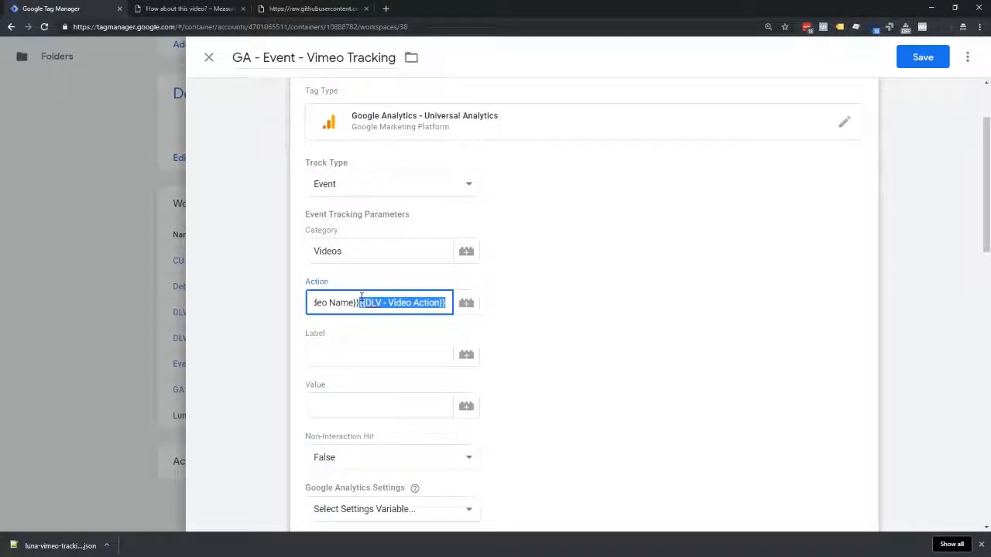
{"action": "key", "text": "ctrl+x"}
{"action": "left_click", "coordinate": [384, 348]}
{"action": "key", "text": "ctrl+v"}
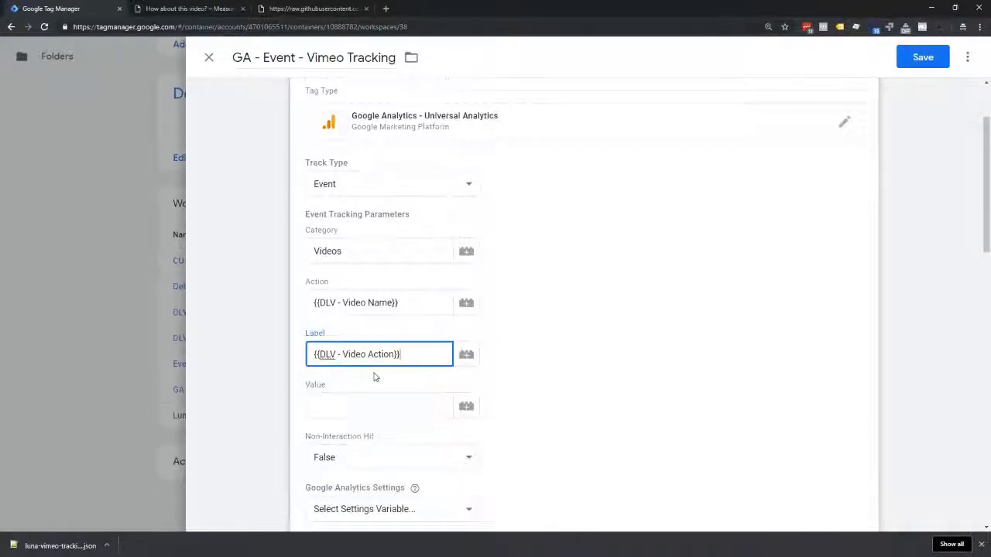
Disable overriding settings in the tag and set its Google Analytics Settings variable to {{GAS - MM.io - Demo}}
{"action": "scroll", "coordinate": [375, 375], "scroll_direction": "down", "scroll_amount": 1}
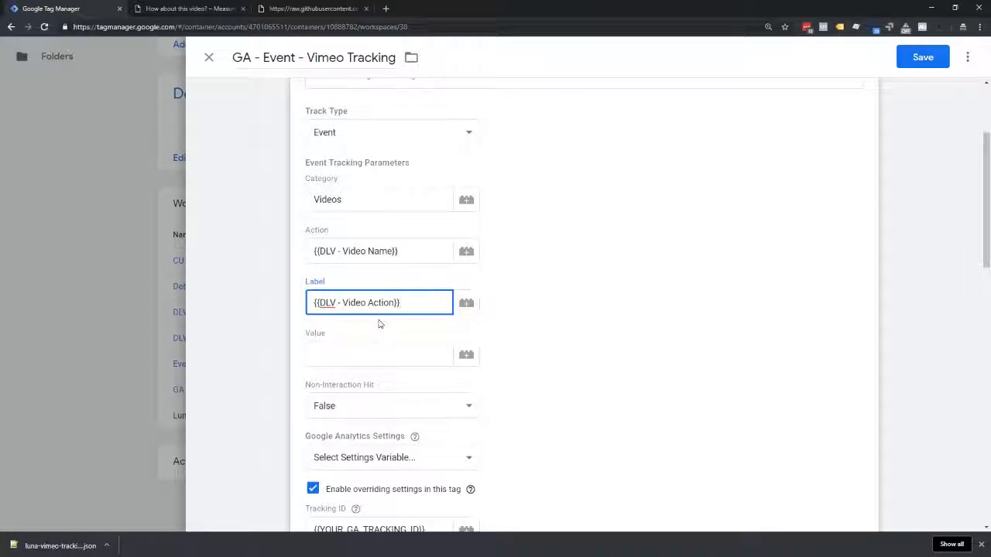
{"action": "scroll", "coordinate": [379, 324], "scroll_direction": "down", "scroll_amount": 1}
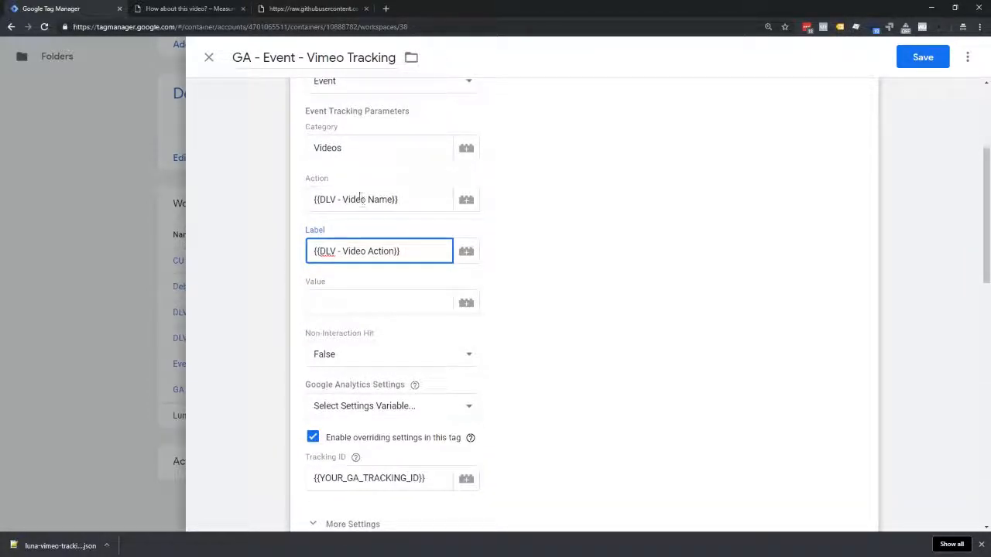
{"action": "scroll", "coordinate": [356, 270], "scroll_direction": "down", "scroll_amount": 1}
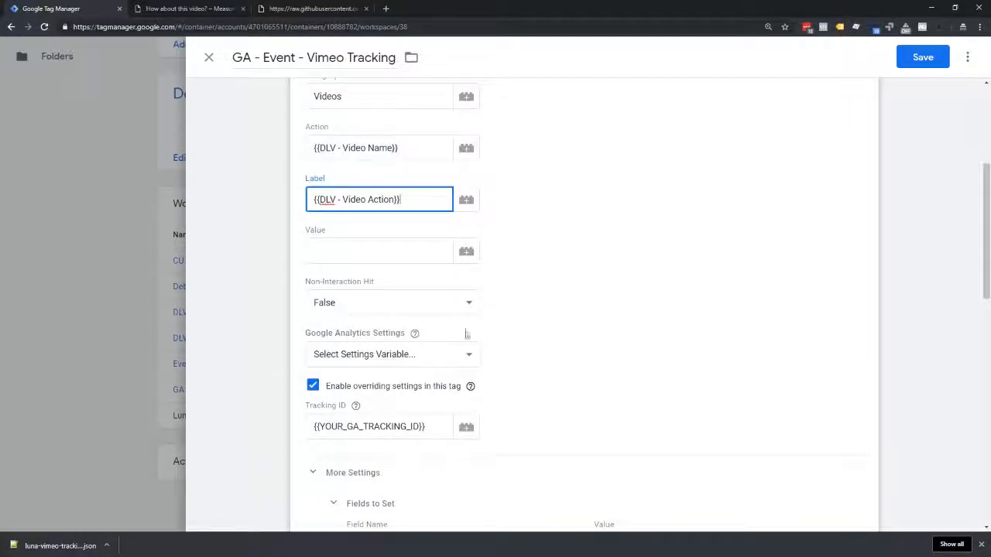
{"action": "scroll", "coordinate": [496, 336], "scroll_direction": "down", "scroll_amount": 1}
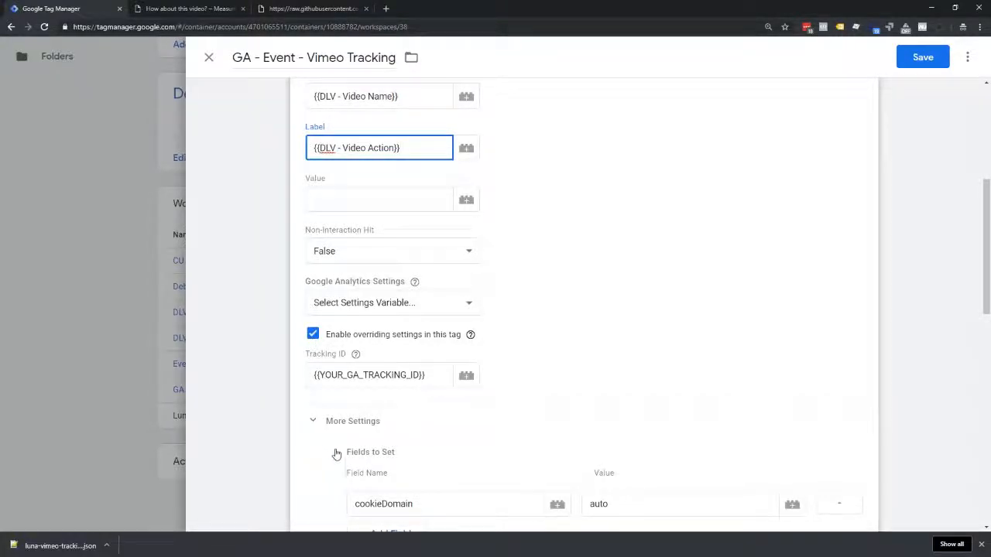
{"action": "scroll", "coordinate": [337, 453], "scroll_direction": "down", "scroll_amount": 4}
{"action": "scroll", "coordinate": [373, 366], "scroll_direction": "down", "scroll_amount": 5}
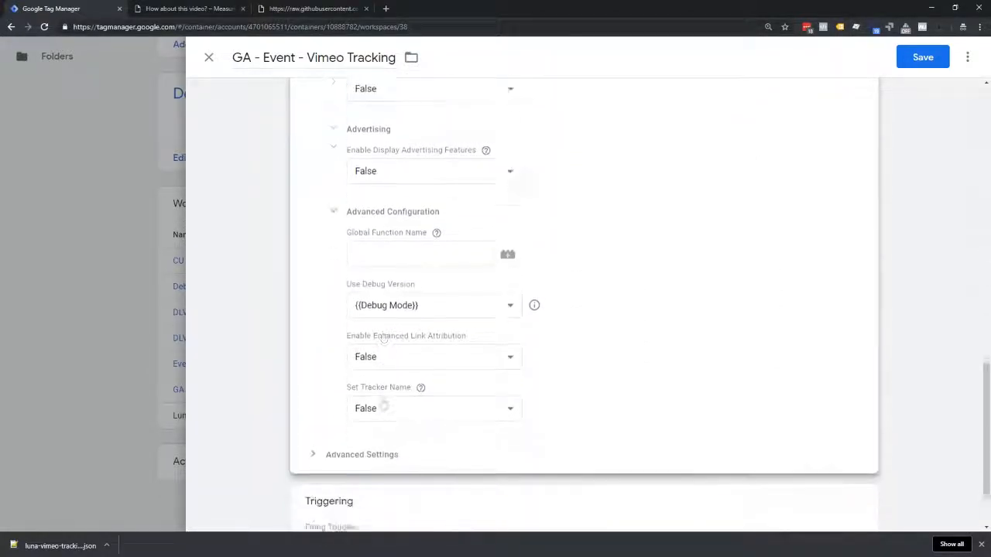
{"action": "scroll", "coordinate": [397, 449], "scroll_direction": "up", "scroll_amount": 4}
{"action": "scroll", "coordinate": [398, 446], "scroll_direction": "up", "scroll_amount": 4}
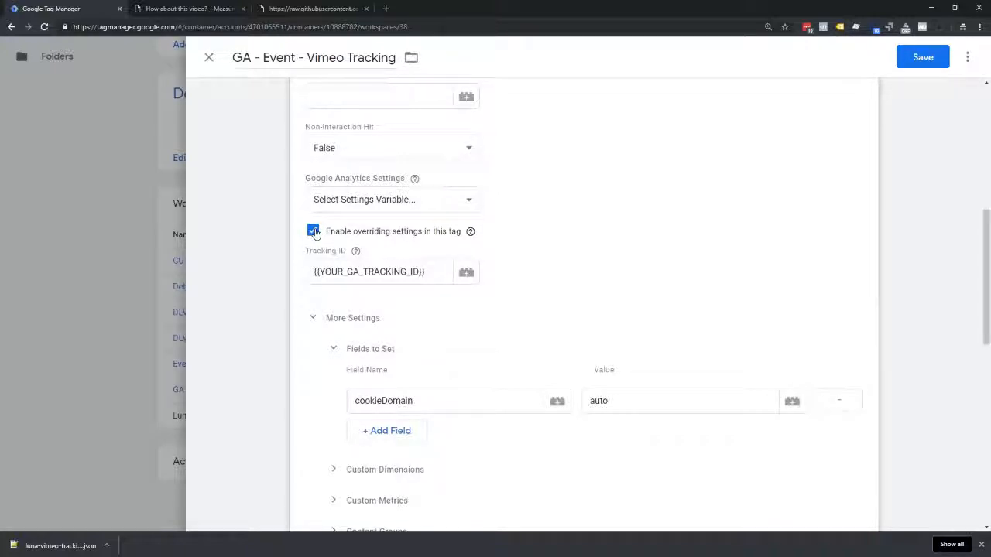
{"action": "left_click", "coordinate": [314, 231]}
{"action": "left_click", "coordinate": [355, 308]}
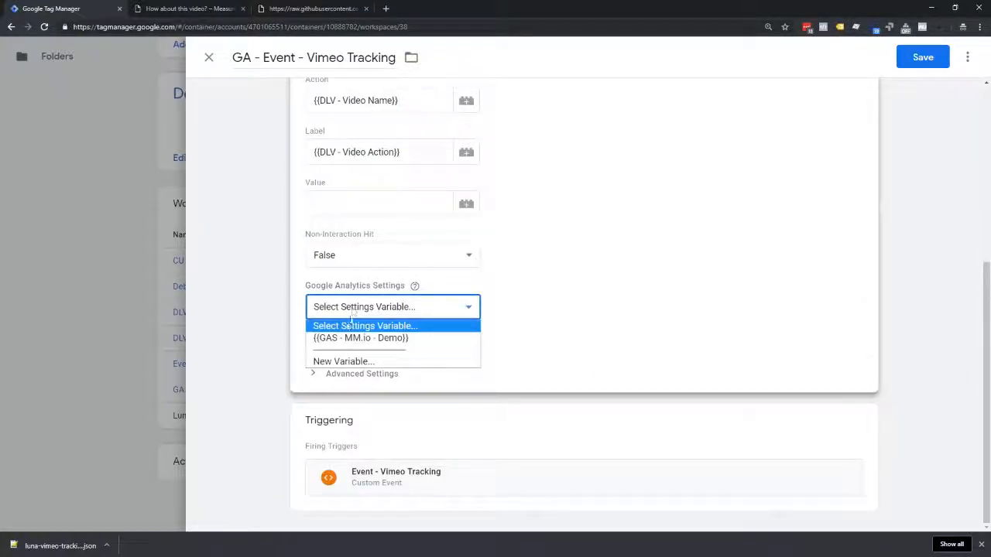
{"action": "left_click", "coordinate": [325, 341]}
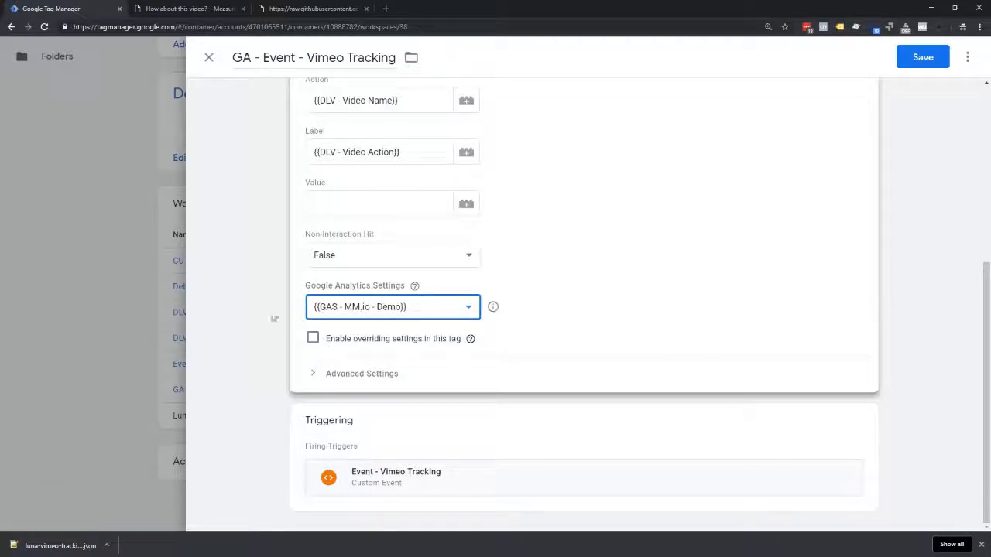
{"action": "left_click", "coordinate": [248, 295]}
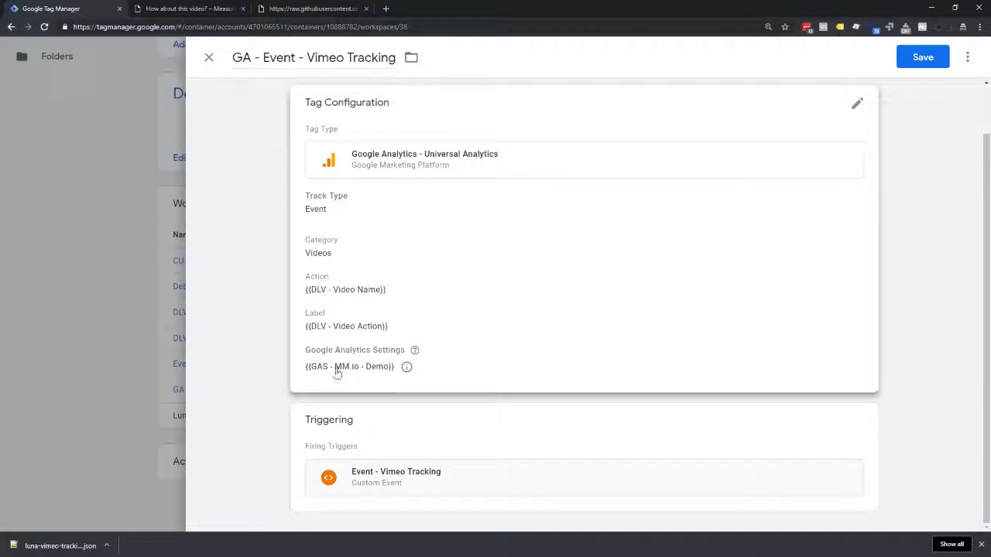
Check the configuration of the tag's Event - Vimeo Tracking firing trigger and save the tag
{"action": "left_click", "coordinate": [401, 489]}
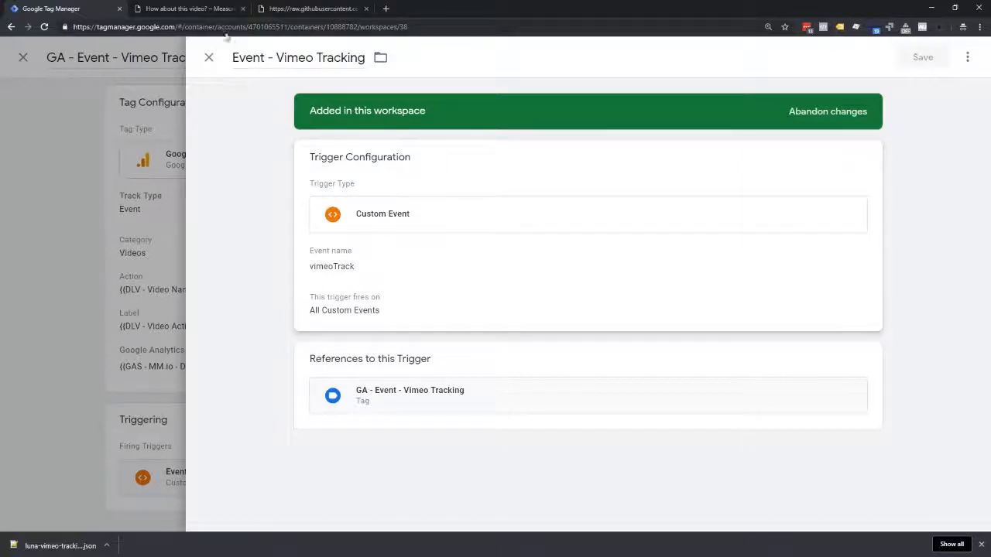
{"action": "left_click", "coordinate": [208, 59]}
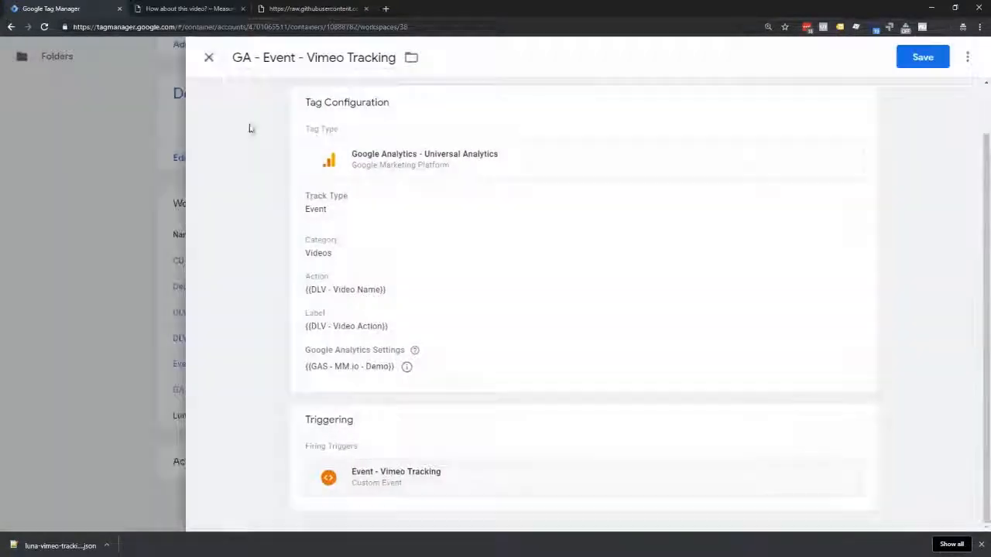
{"action": "left_click", "coordinate": [923, 58]}
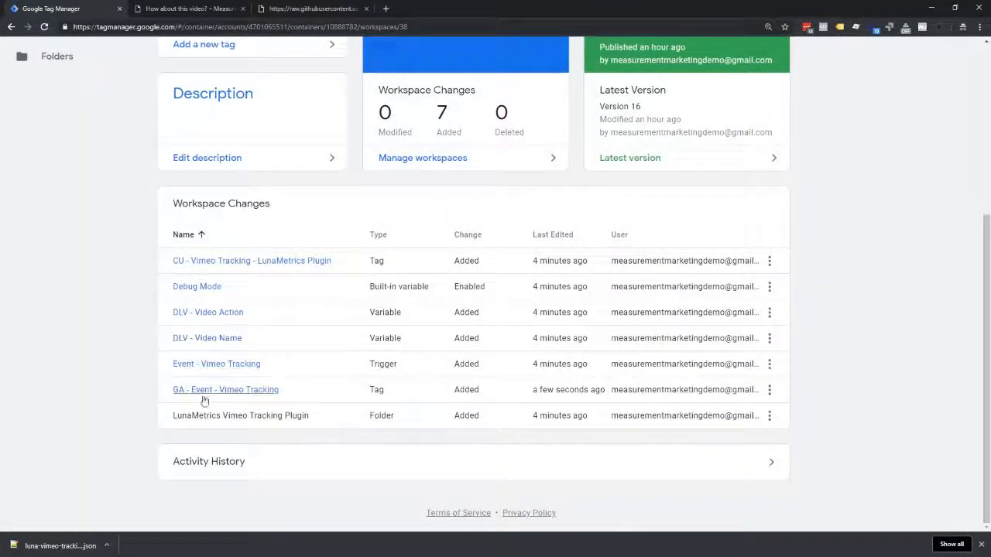
Examine the configurations of the DLV - Video Name and DLV - Video Action variables
{"action": "left_click", "coordinate": [198, 340]}
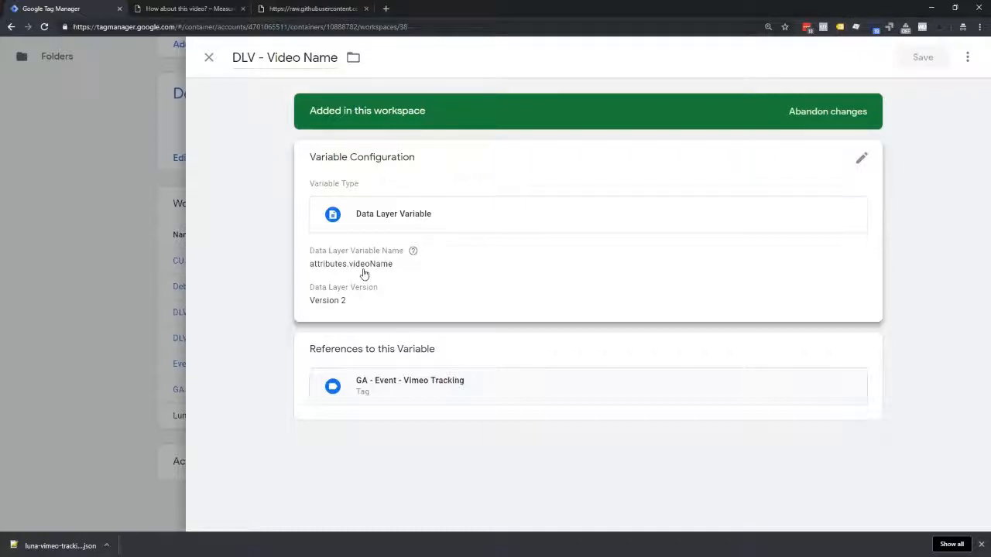
{"action": "left_click", "coordinate": [209, 59]}
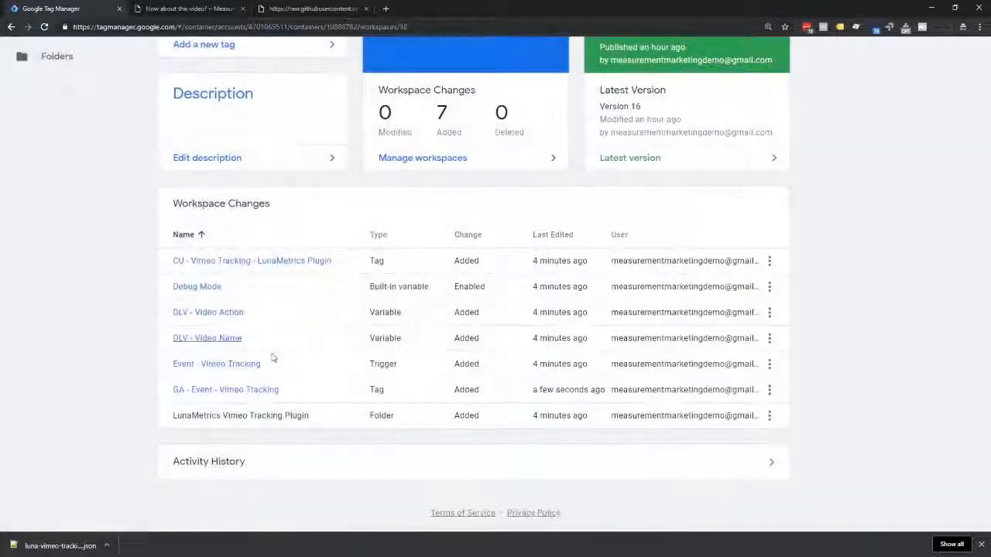
{"action": "left_click", "coordinate": [225, 318]}
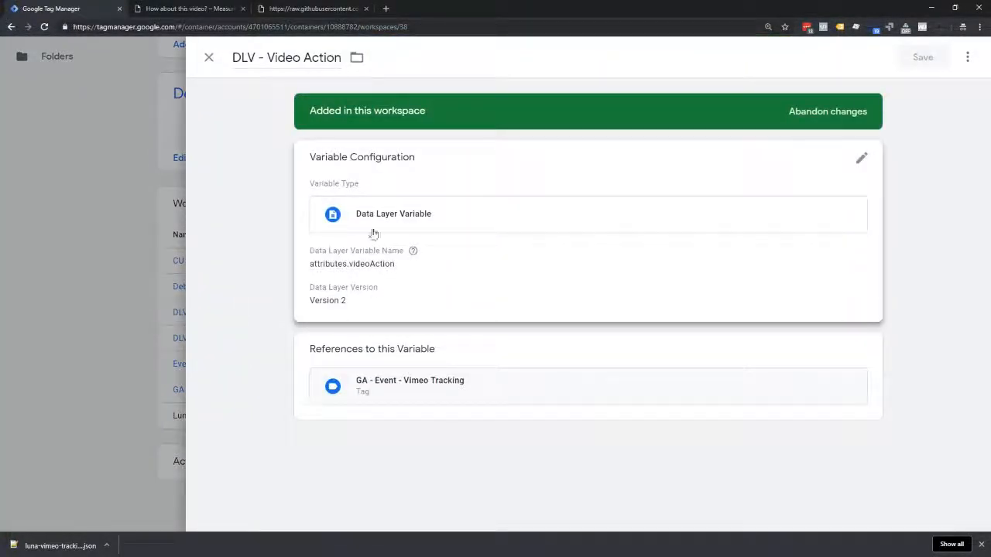
Check the Debug Mode entry among the container's built-in variables, leaving their settings unchanged
{"action": "left_click", "coordinate": [211, 57]}
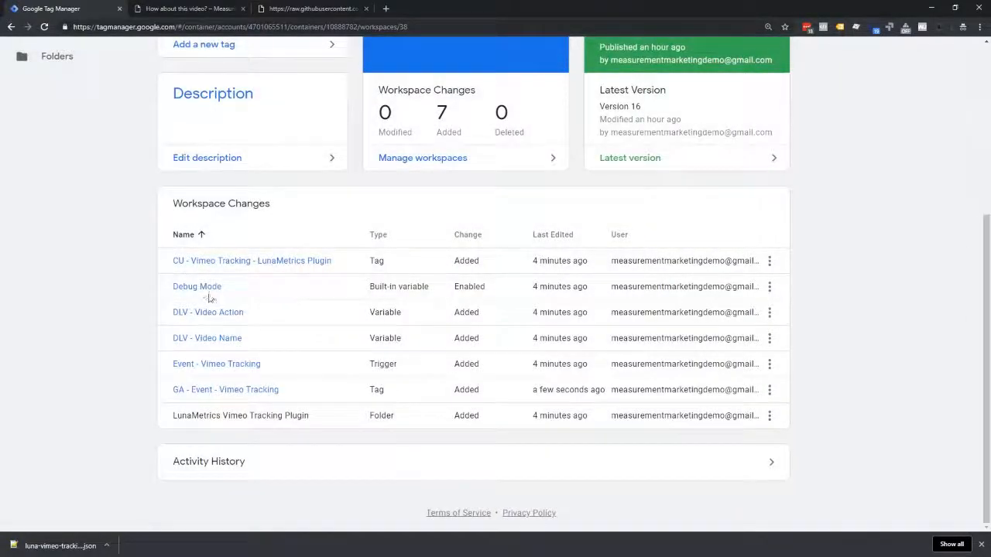
{"action": "left_click", "coordinate": [204, 287]}
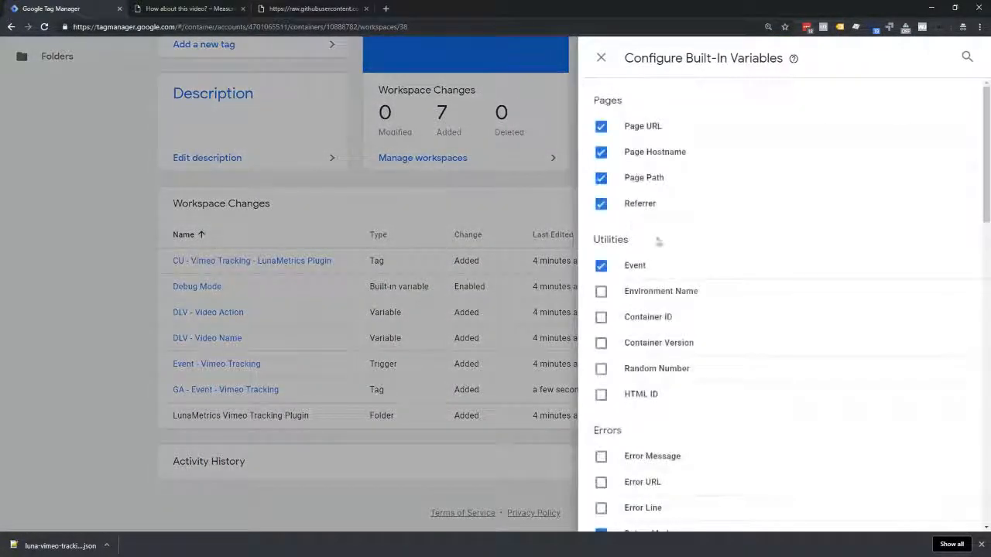
{"action": "scroll", "coordinate": [628, 306], "scroll_direction": "down", "scroll_amount": 10}
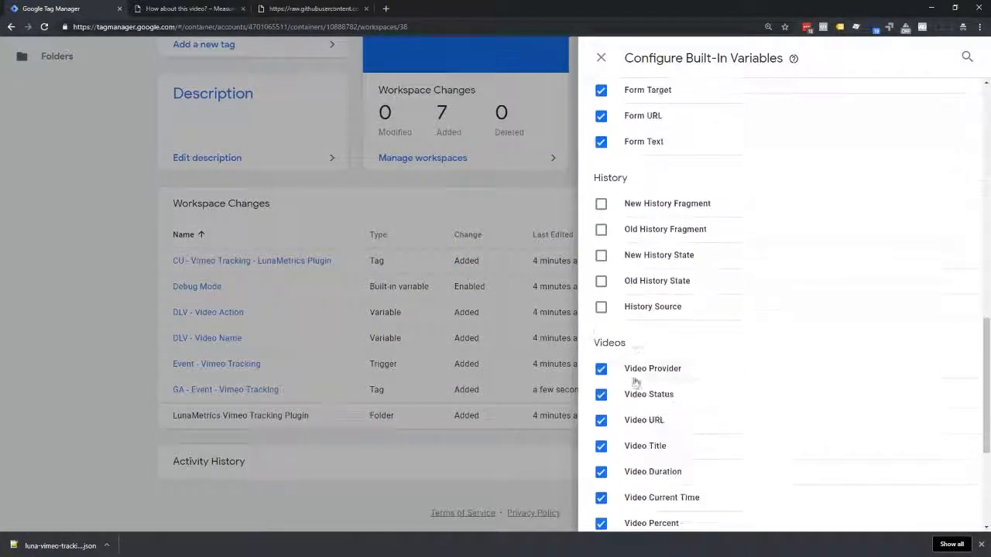
{"action": "scroll", "coordinate": [631, 410], "scroll_direction": "down", "scroll_amount": 3}
{"action": "scroll", "coordinate": [629, 411], "scroll_direction": "up", "scroll_amount": 13}
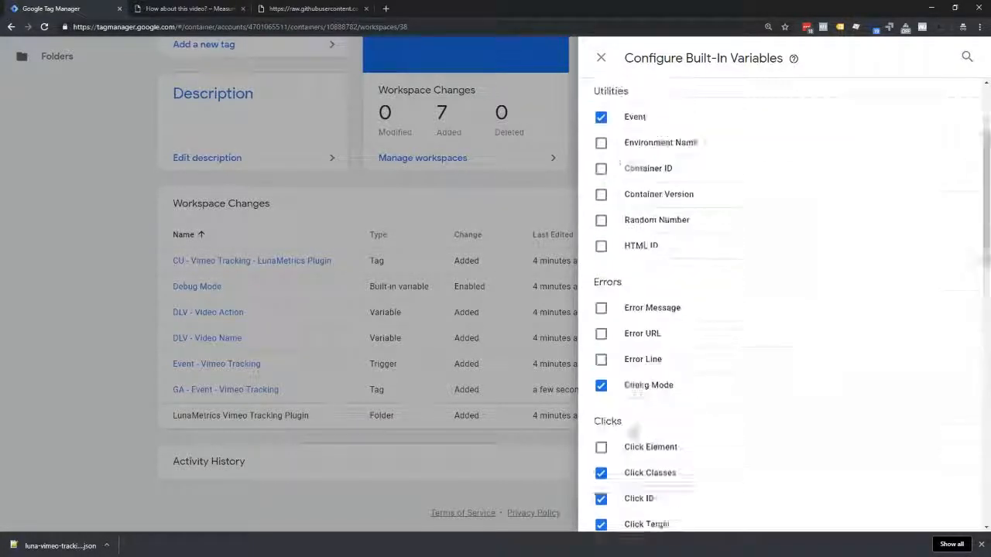
{"action": "left_click", "coordinate": [601, 58]}
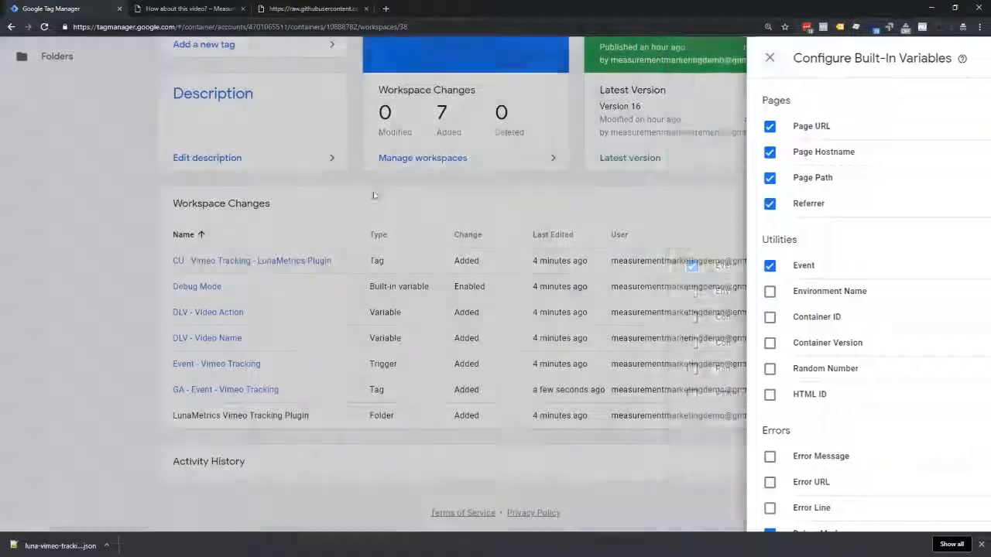
Open the CU - Vimeo Tracking - LunaMetrics Plugin tag and replace the CU prefix in its name with Script
{"action": "left_click", "coordinate": [202, 263]}
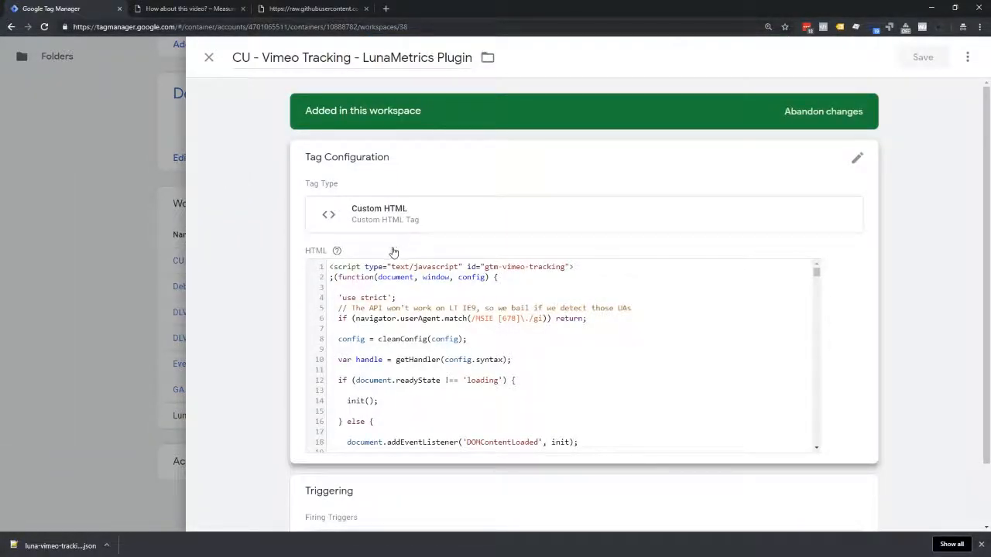
{"action": "left_click", "coordinate": [241, 57]}
{"action": "double_click", "coordinate": [241, 57]}
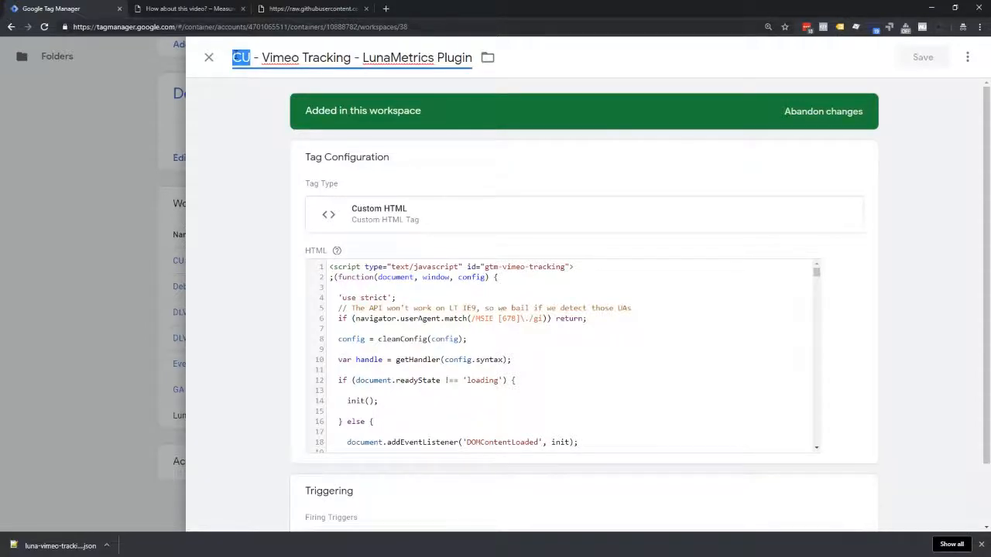
{"action": "type", "text": "Script"}
{"action": "key", "text": "BackSpace"}
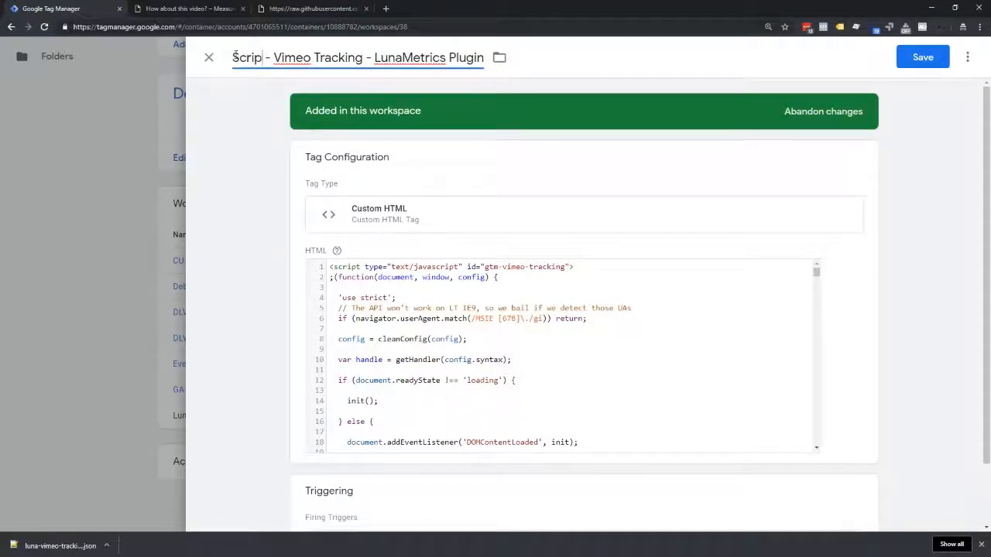
{"action": "type", "text": "t"}
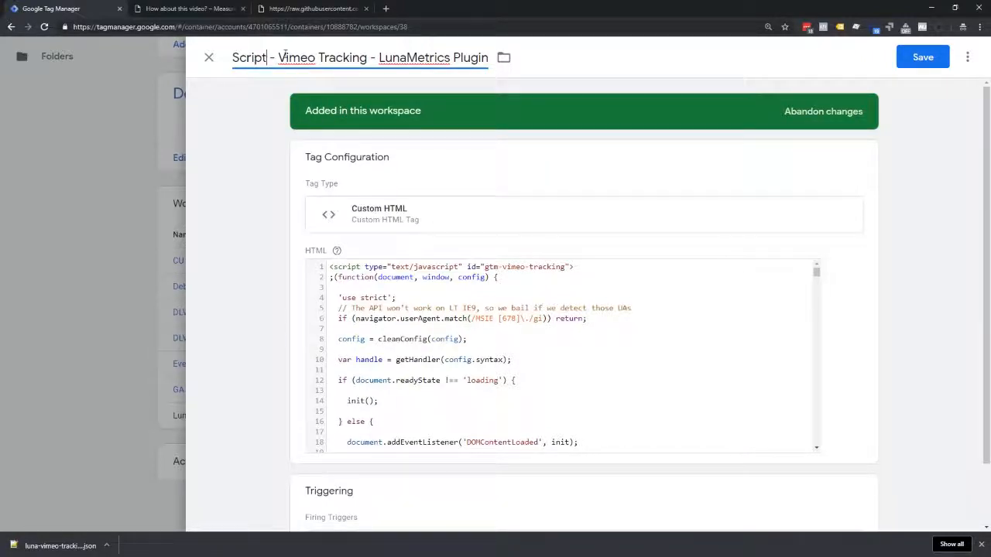
Rearrange the rest of the tag's name so it reads Script - LunaMetrics - Vimeo Tracking
{"action": "left_click_drag", "start_coordinate": [379, 58], "coordinate": [280, 54]}
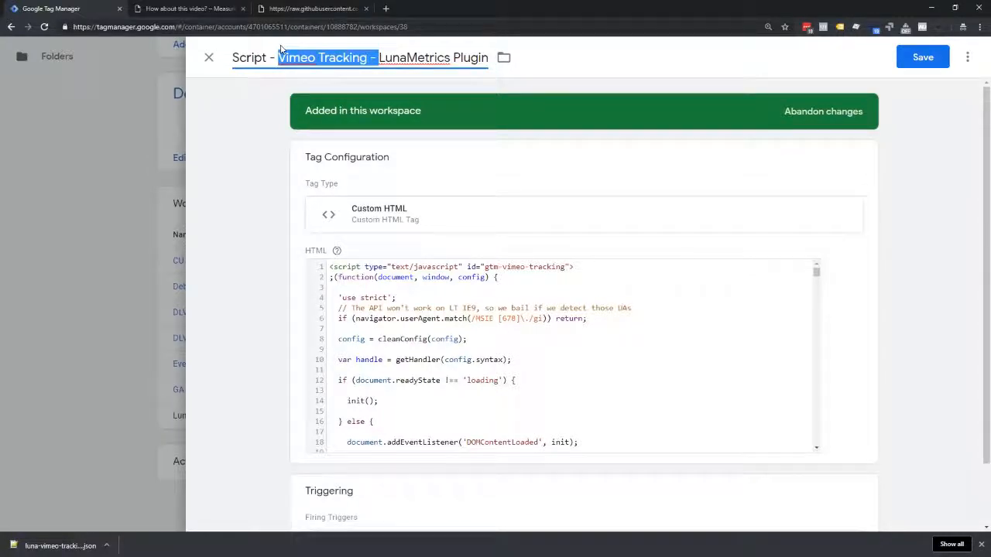
{"action": "key", "text": "BackSpace"}
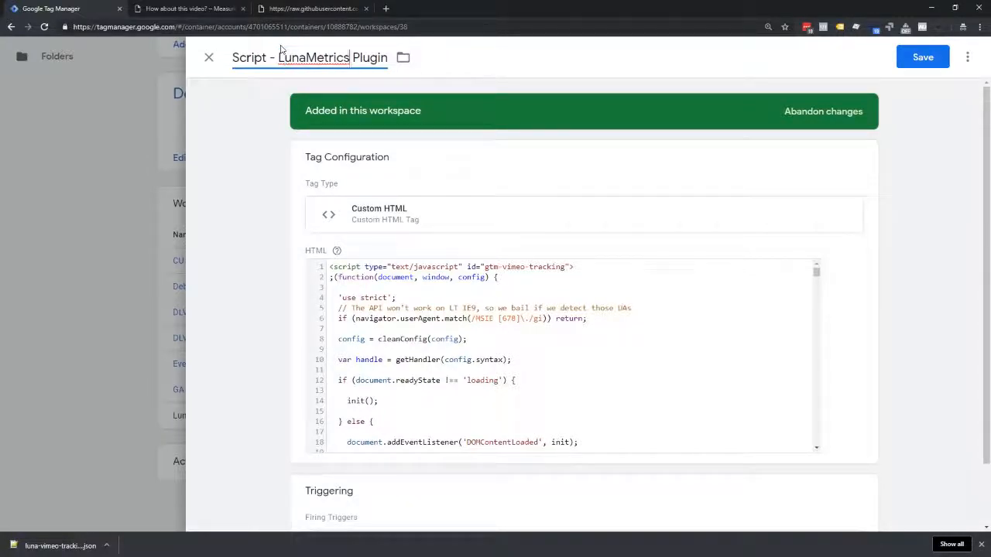
{"action": "key", "text": "Right"}
{"action": "key", "text": "shift+Right"}
{"action": "key", "text": "shift+Right"}
{"action": "key", "text": "shift+Right"}
{"action": "key", "text": "shift+Right"}
{"action": "key", "text": "shift+Right"}
{"action": "key", "text": "shift+Right"}
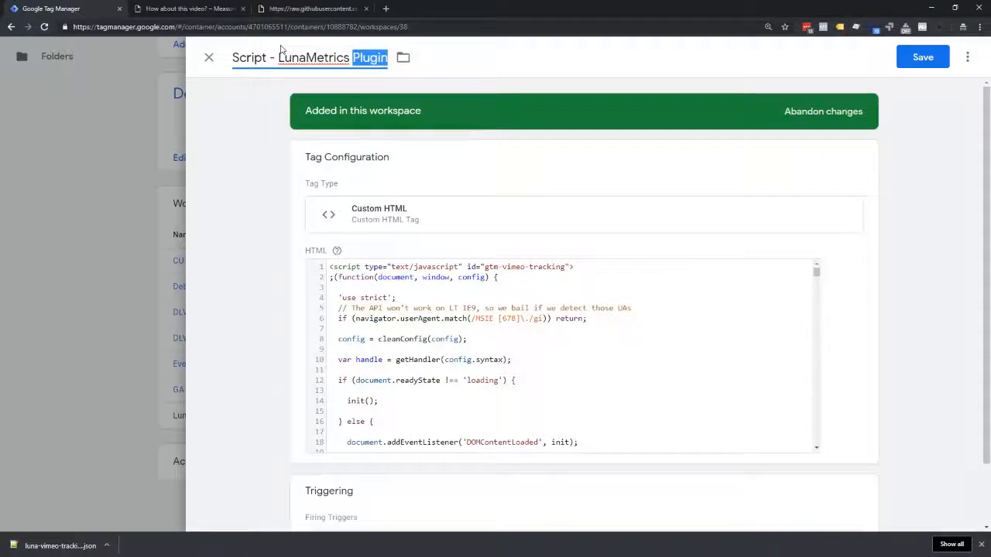
{"action": "type", "text": "-"}
{"action": "type", "text": "{{DLV - Video Action}}"}
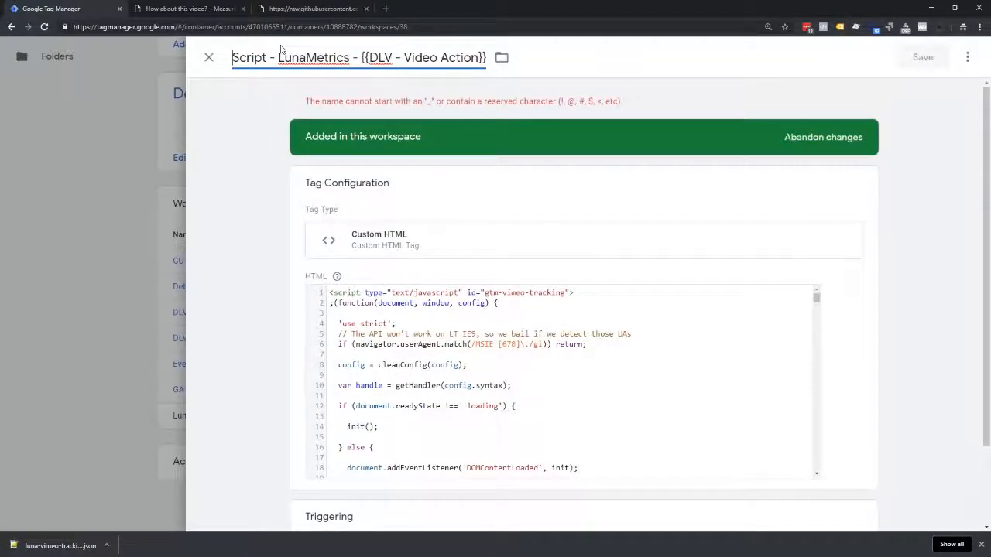
{"action": "left_click_drag", "start_coordinate": [359, 59], "coordinate": [496, 59]}
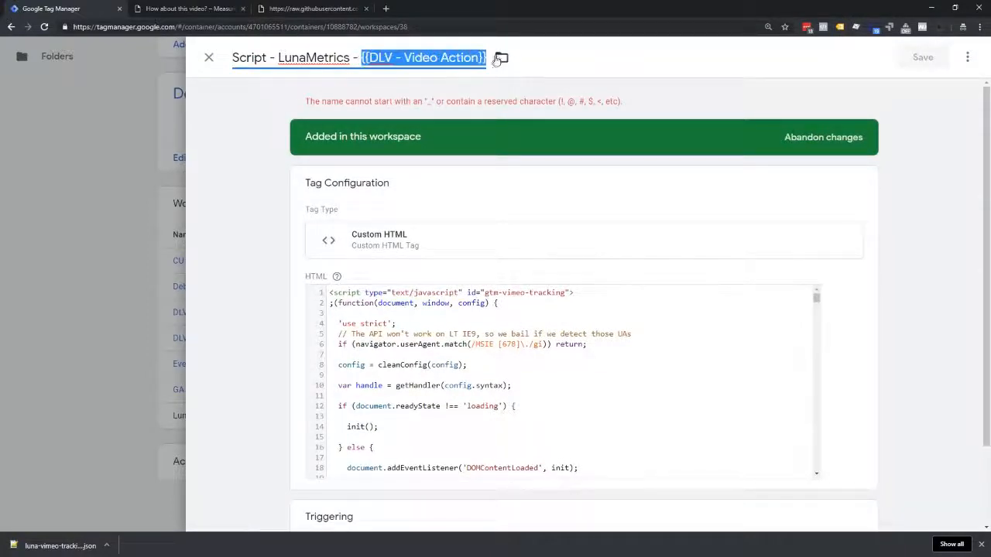
{"action": "type", "text": "Vimeo Tracking"}
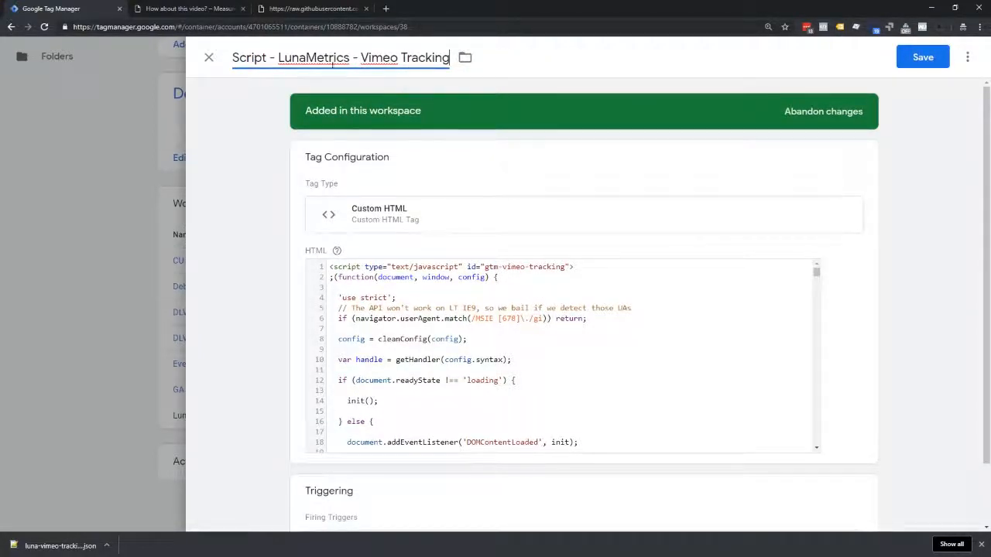
Replace LunaMetrics with Bounteous in the tag's name, making it Script - Bounteous - Vimeo Tracking
{"action": "left_click_drag", "start_coordinate": [278, 58], "coordinate": [349, 58]}
{"action": "type", "text": "Bounteous"}
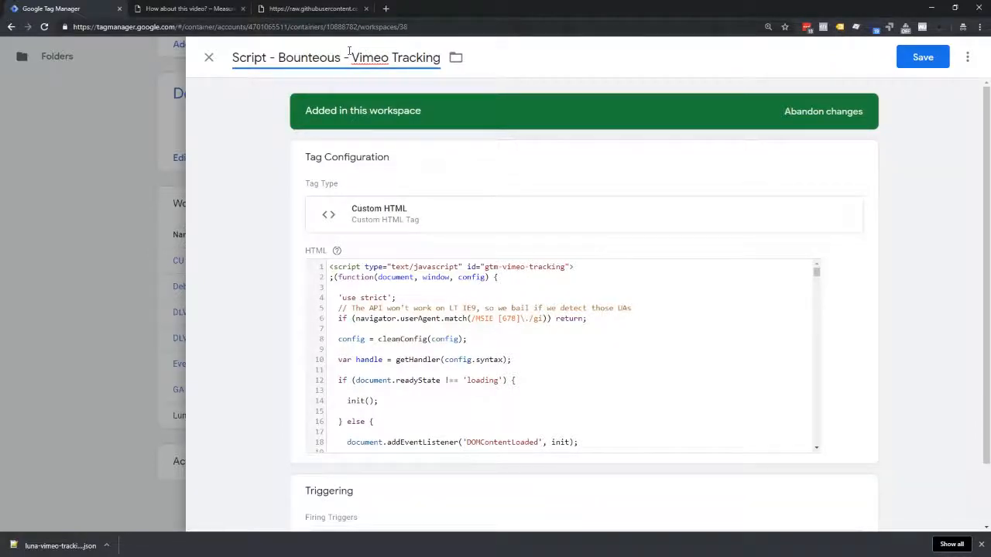
{"action": "left_click", "coordinate": [493, 65]}
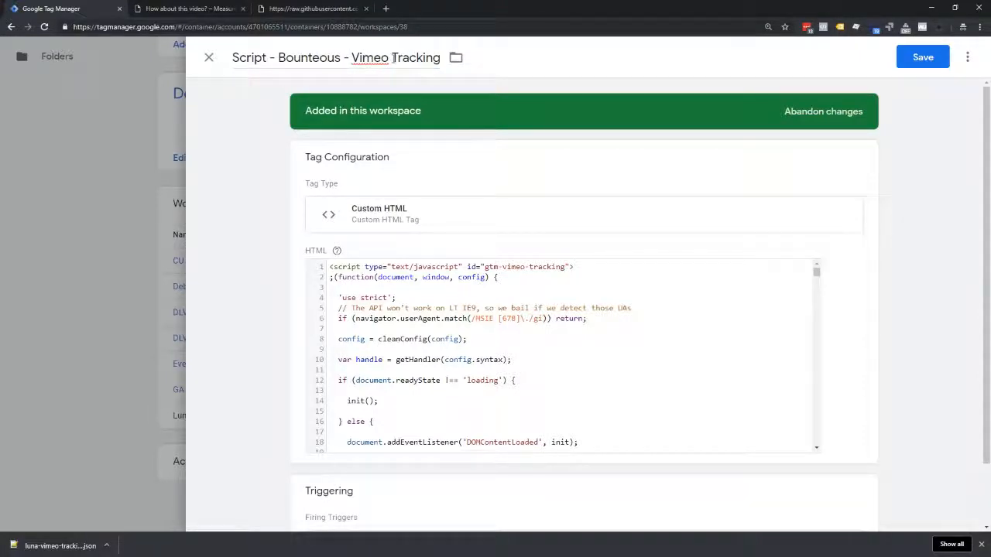
Check the tag's firing trigger and skim through its Custom HTML code
{"action": "scroll", "coordinate": [432, 298], "scroll_direction": "down", "scroll_amount": 1}
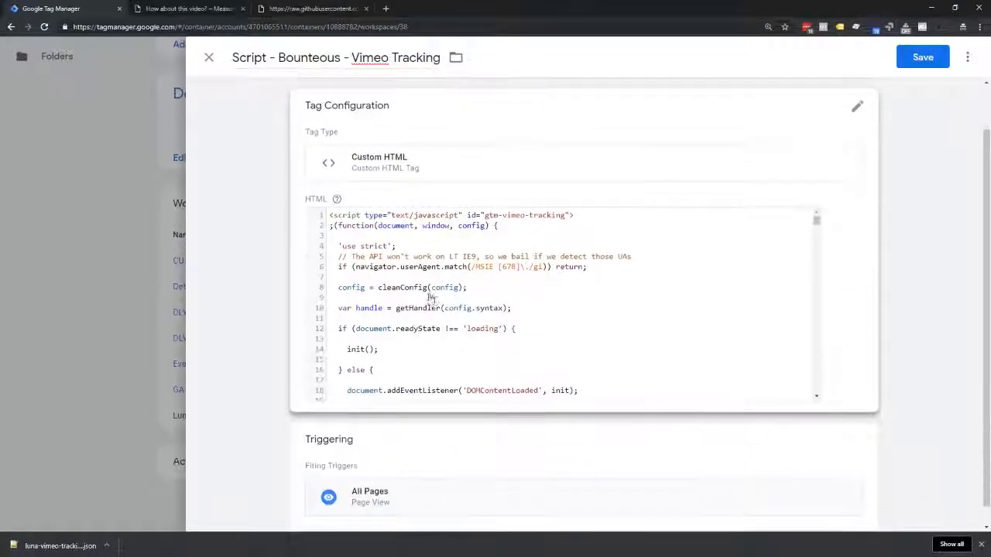
{"action": "scroll", "coordinate": [426, 284], "scroll_direction": "down", "scroll_amount": 1}
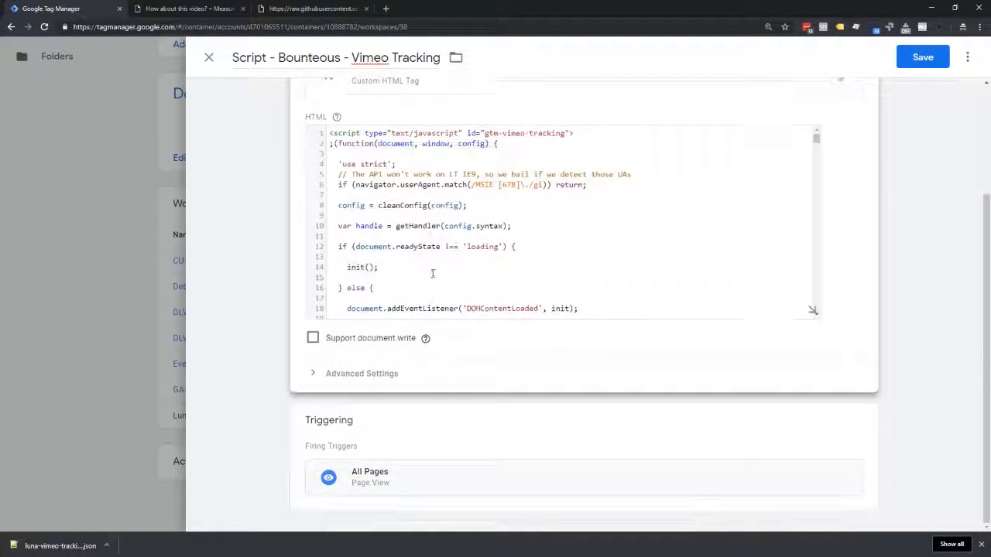
{"action": "scroll", "coordinate": [433, 273], "scroll_direction": "up", "scroll_amount": 2}
{"action": "scroll", "coordinate": [422, 271], "scroll_direction": "down", "scroll_amount": 1}
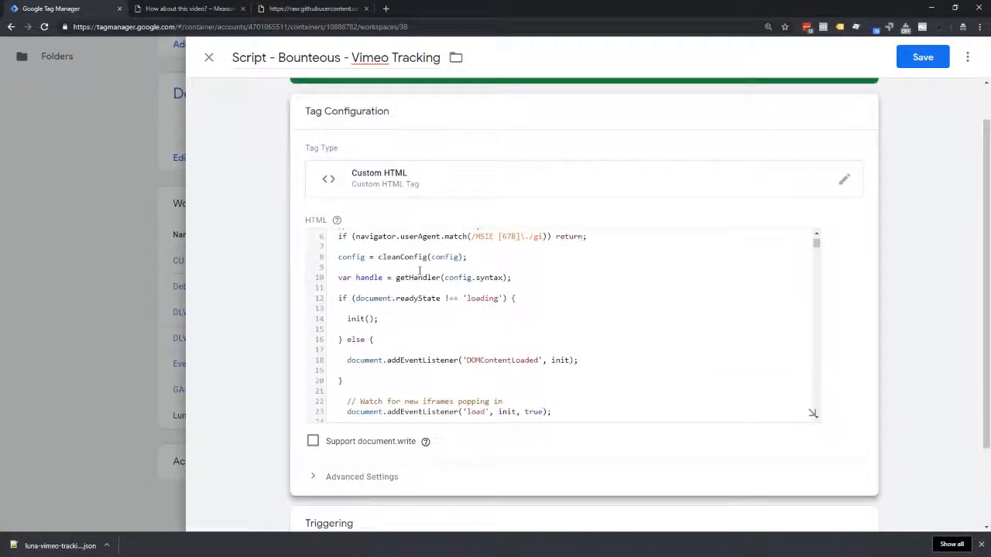
{"action": "scroll", "coordinate": [421, 276], "scroll_direction": "up", "scroll_amount": 1}
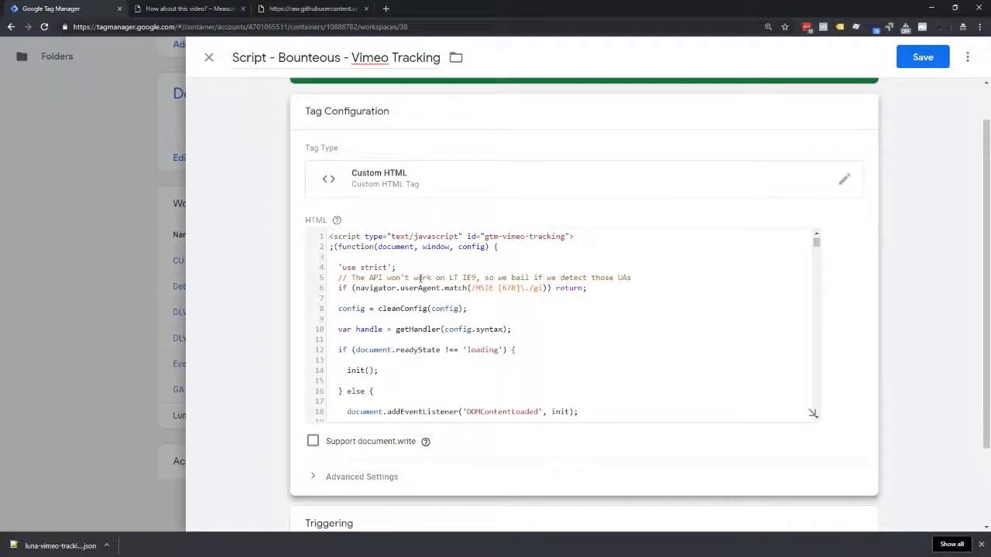
{"action": "scroll", "coordinate": [420, 277], "scroll_direction": "down", "scroll_amount": 15}
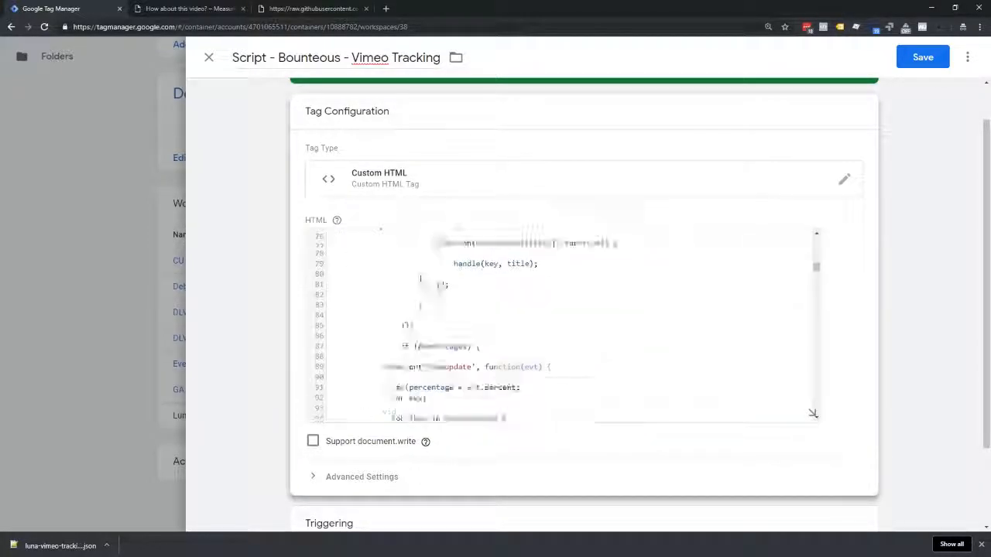
{"action": "scroll", "coordinate": [421, 271], "scroll_direction": "down", "scroll_amount": 15}
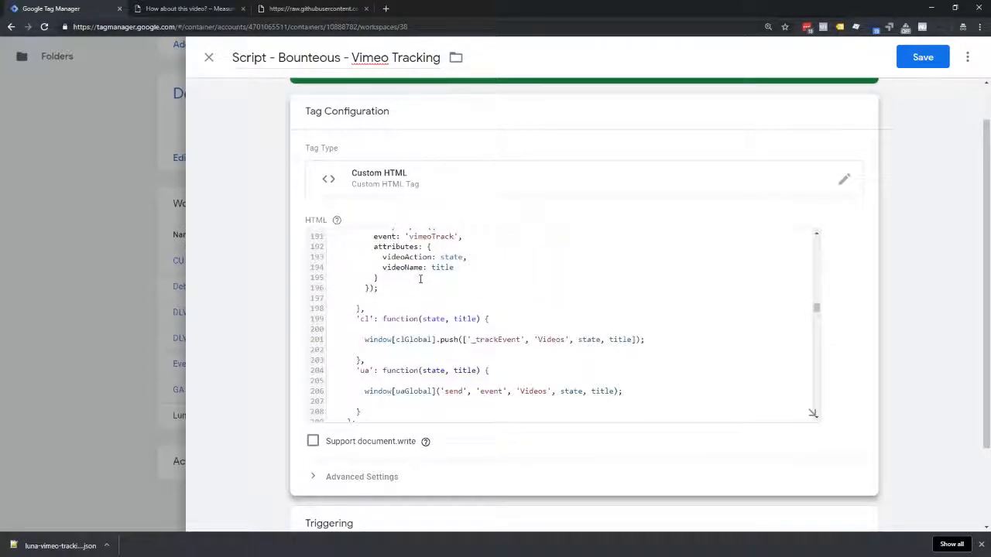
{"action": "scroll", "coordinate": [420, 278], "scroll_direction": "down", "scroll_amount": 15}
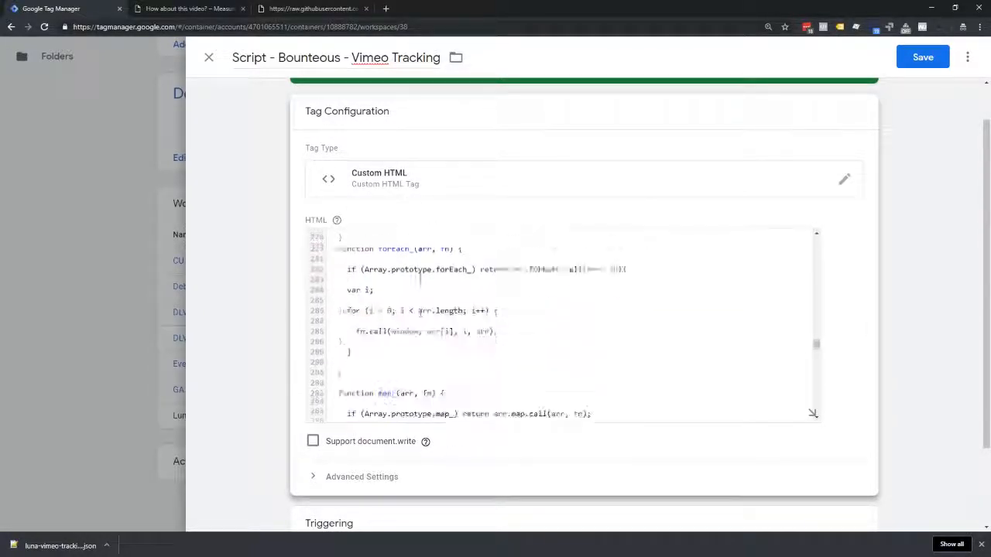
{"action": "scroll", "coordinate": [430, 338], "scroll_direction": "up", "scroll_amount": 4}
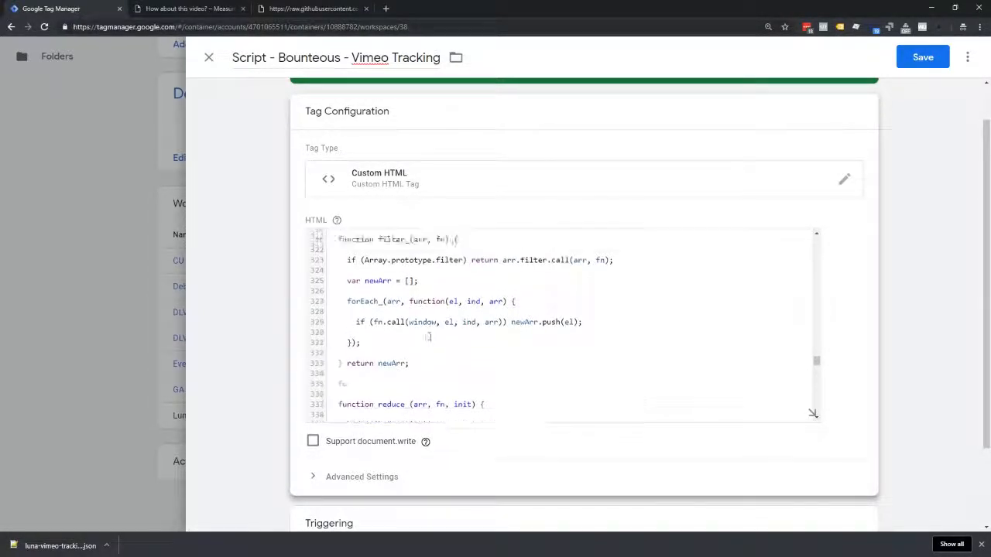
{"action": "scroll", "coordinate": [431, 337], "scroll_direction": "up", "scroll_amount": 15}
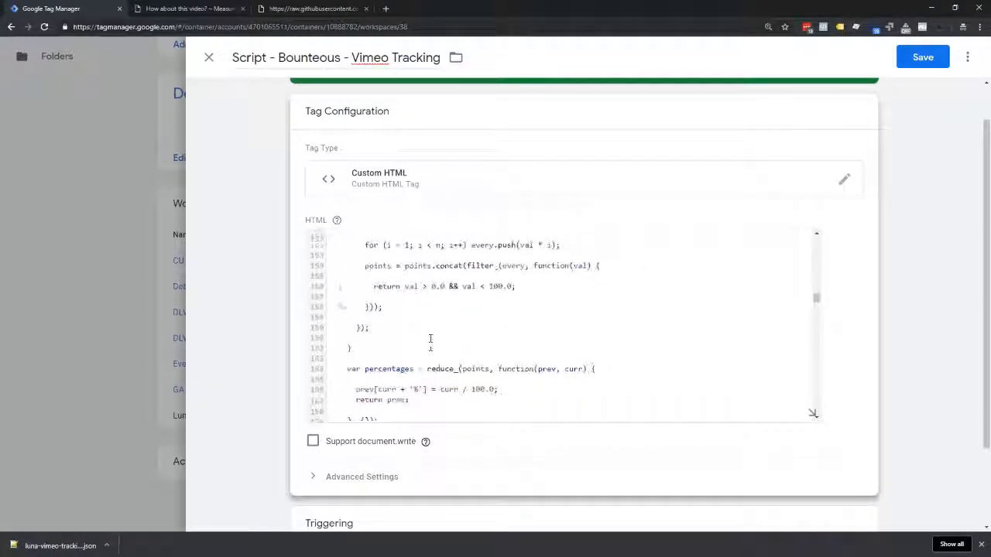
{"action": "scroll", "coordinate": [430, 339], "scroll_direction": "up", "scroll_amount": 15}
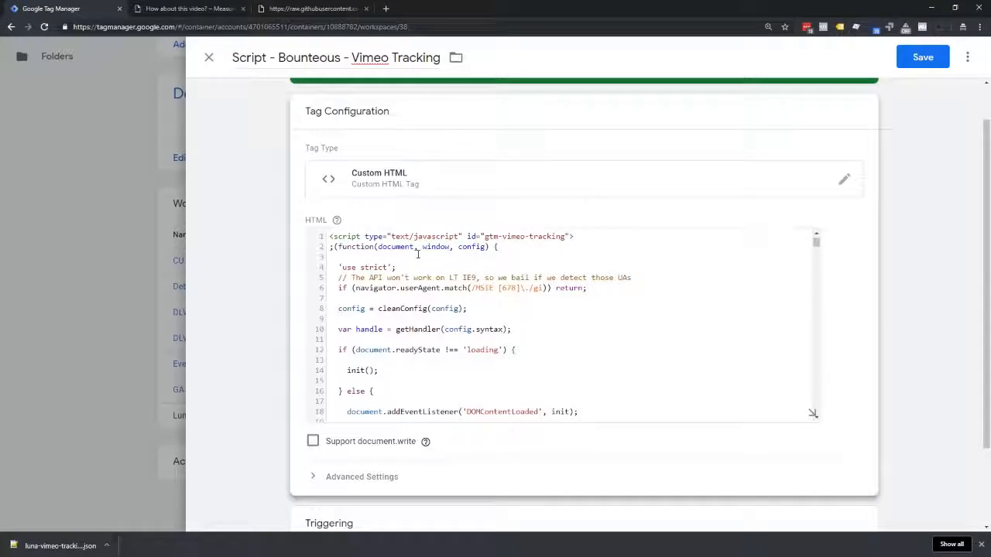
Examine the first part of the tag's Custom HTML code, covering Vimeo iframe detection and loading of the player API
{"action": "left_click_drag", "start_coordinate": [415, 236], "coordinate": [459, 236]}
{"action": "left_click", "coordinate": [359, 236]}
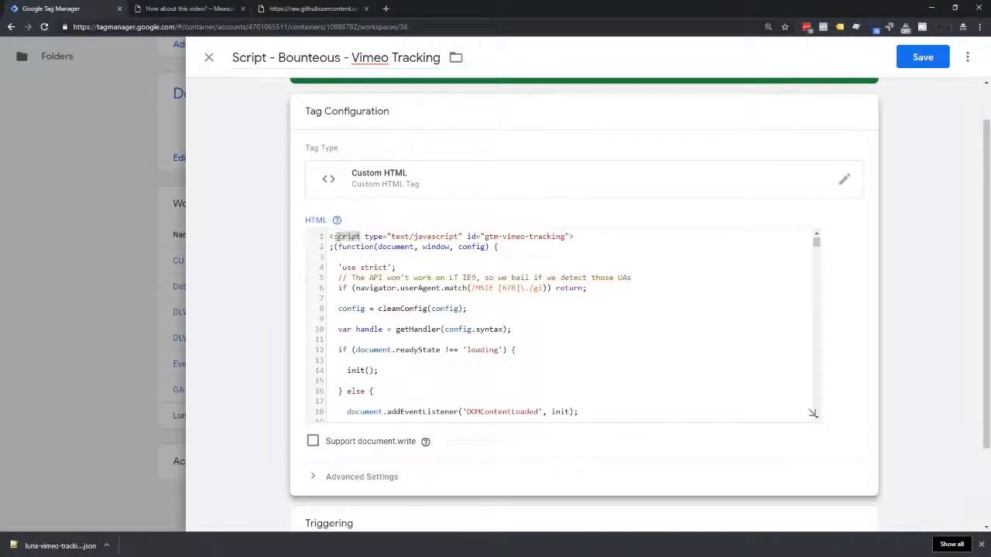
{"action": "left_click", "coordinate": [364, 259]}
{"action": "scroll", "coordinate": [428, 256], "scroll_direction": "down", "scroll_amount": 5}
{"action": "scroll", "coordinate": [429, 256], "scroll_direction": "down", "scroll_amount": 2}
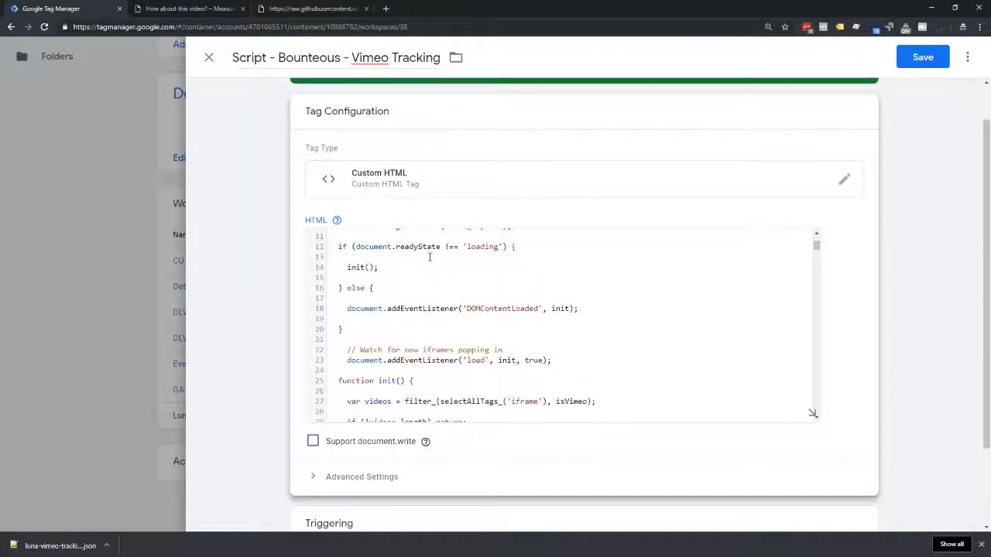
{"action": "scroll", "coordinate": [429, 256], "scroll_direction": "down", "scroll_amount": 2}
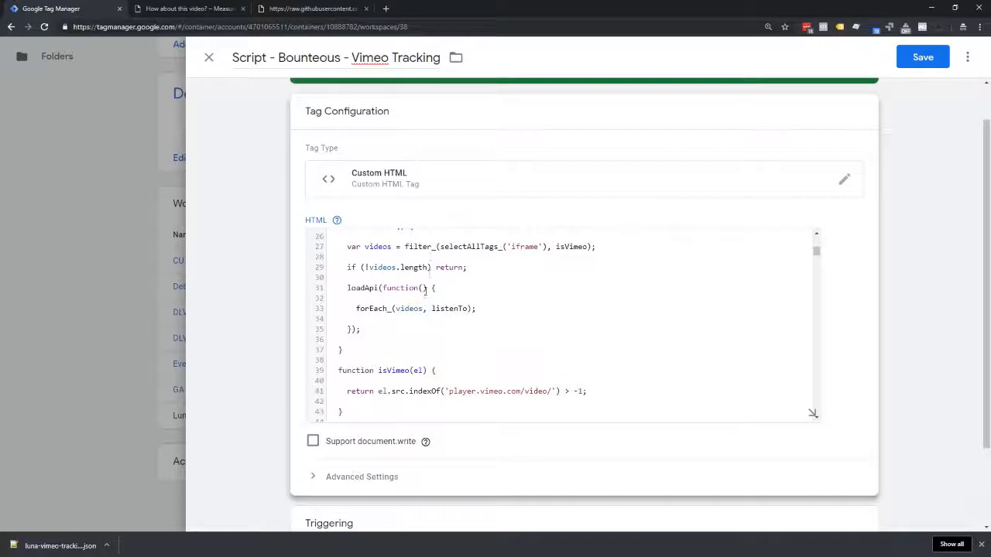
{"action": "scroll", "coordinate": [418, 316], "scroll_direction": "down", "scroll_amount": 4}
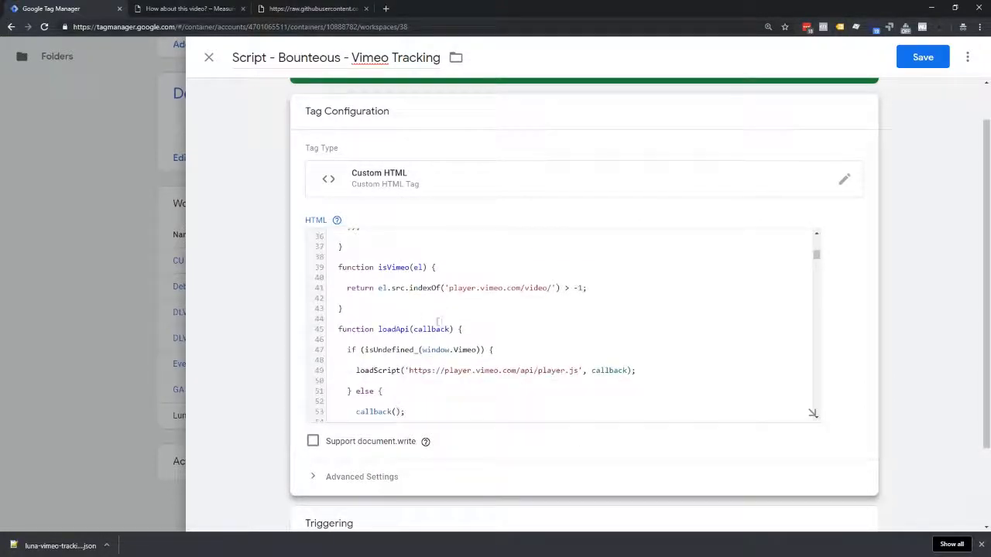
{"action": "scroll", "coordinate": [466, 306], "scroll_direction": "down", "scroll_amount": 4}
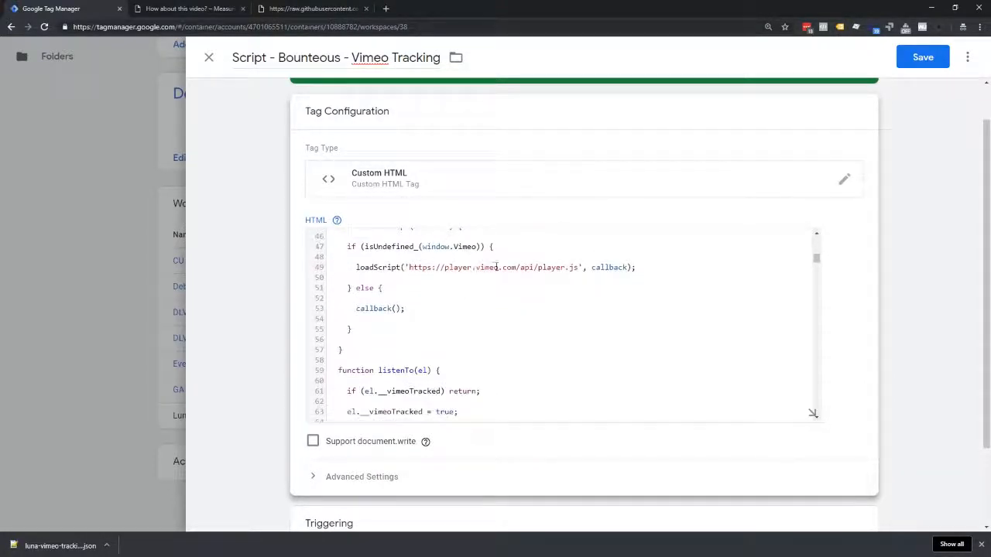
{"action": "scroll", "coordinate": [464, 273], "scroll_direction": "down", "scroll_amount": 8}
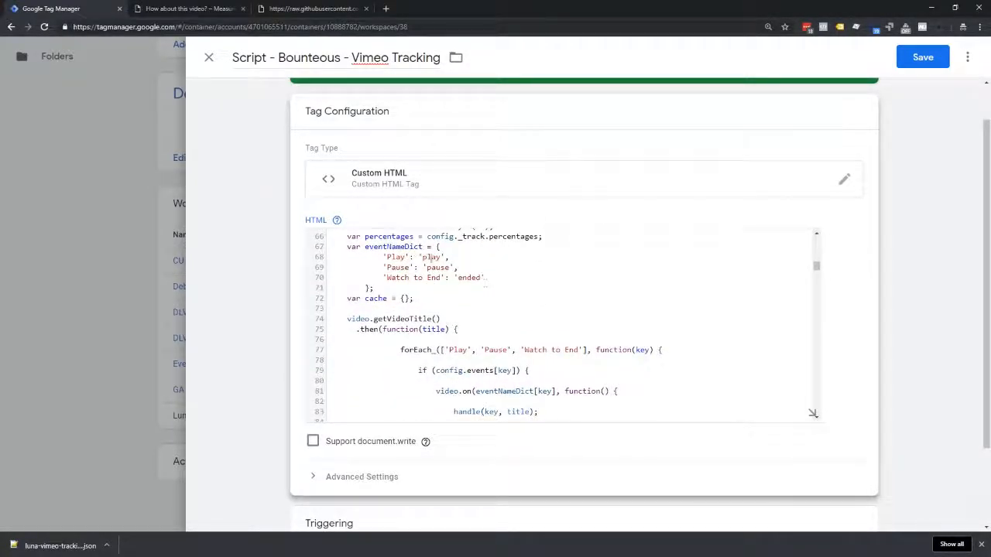
Read through the script's event, percentage and handler functions, including the vimeoTrack data layer push, down to the closing comments
{"action": "scroll", "coordinate": [495, 298], "scroll_direction": "down", "scroll_amount": 10}
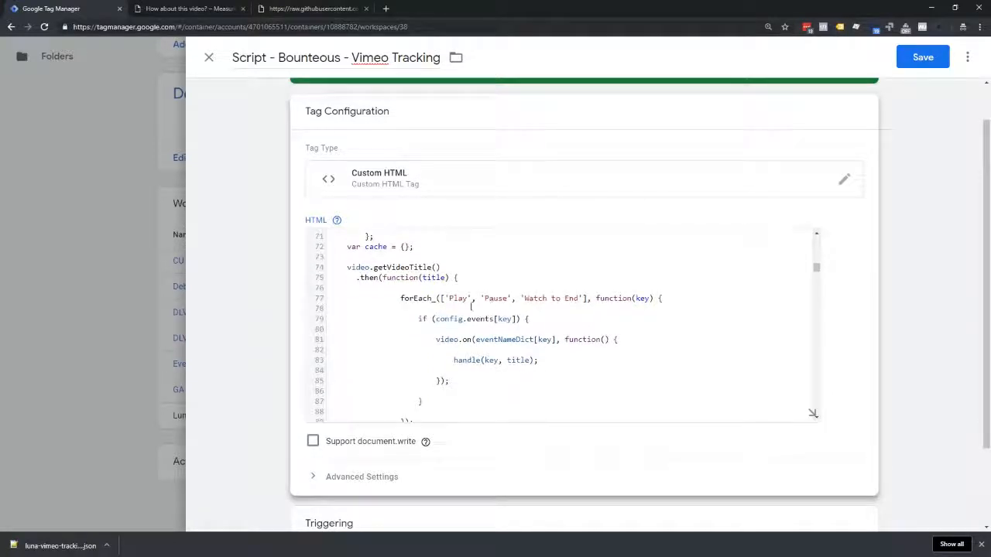
{"action": "scroll", "coordinate": [470, 303], "scroll_direction": "down", "scroll_amount": 8}
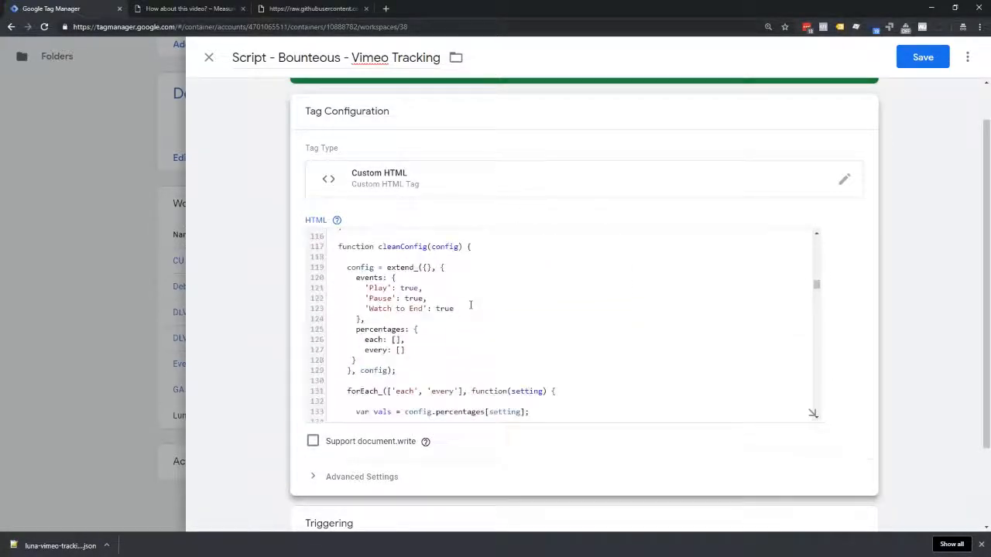
{"action": "scroll", "coordinate": [470, 304], "scroll_direction": "down", "scroll_amount": 9}
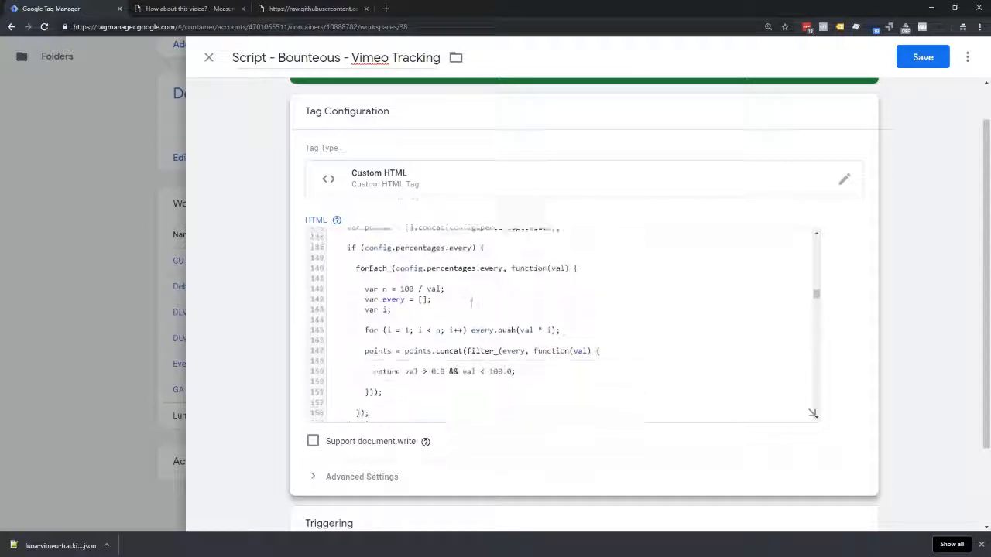
{"action": "scroll", "coordinate": [469, 304], "scroll_direction": "down", "scroll_amount": 8}
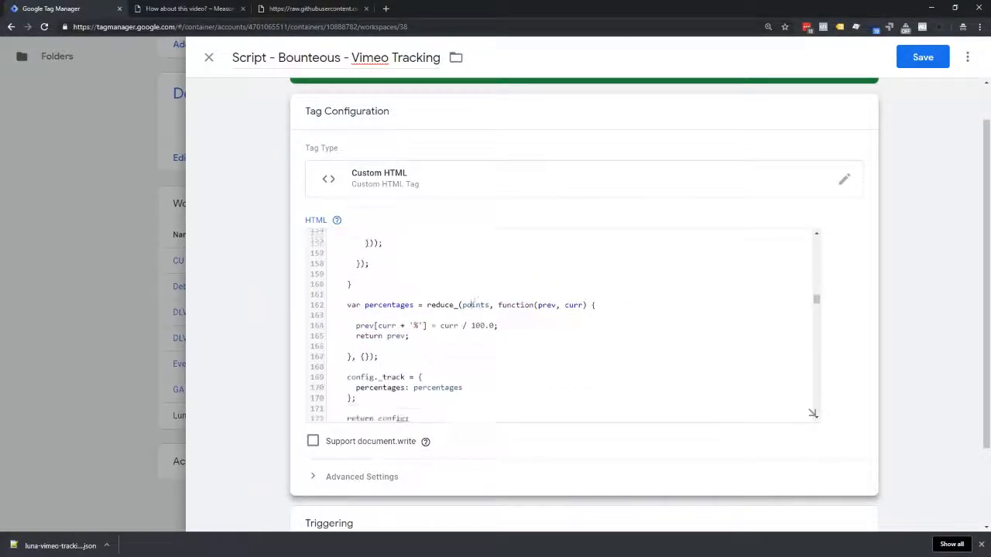
{"action": "scroll", "coordinate": [470, 304], "scroll_direction": "down", "scroll_amount": 3}
{"action": "scroll", "coordinate": [470, 305], "scroll_direction": "up", "scroll_amount": 2}
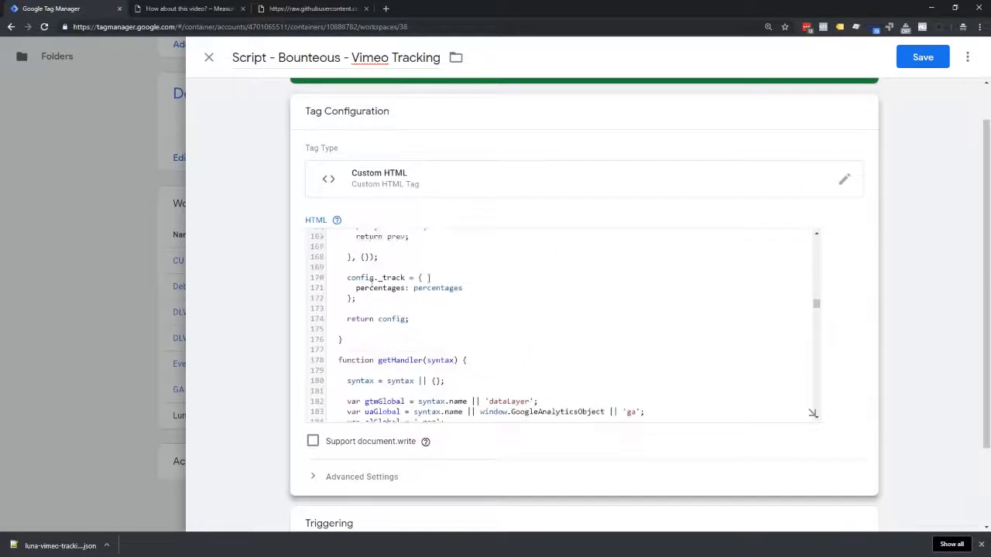
{"action": "scroll", "coordinate": [464, 301], "scroll_direction": "down", "scroll_amount": 7}
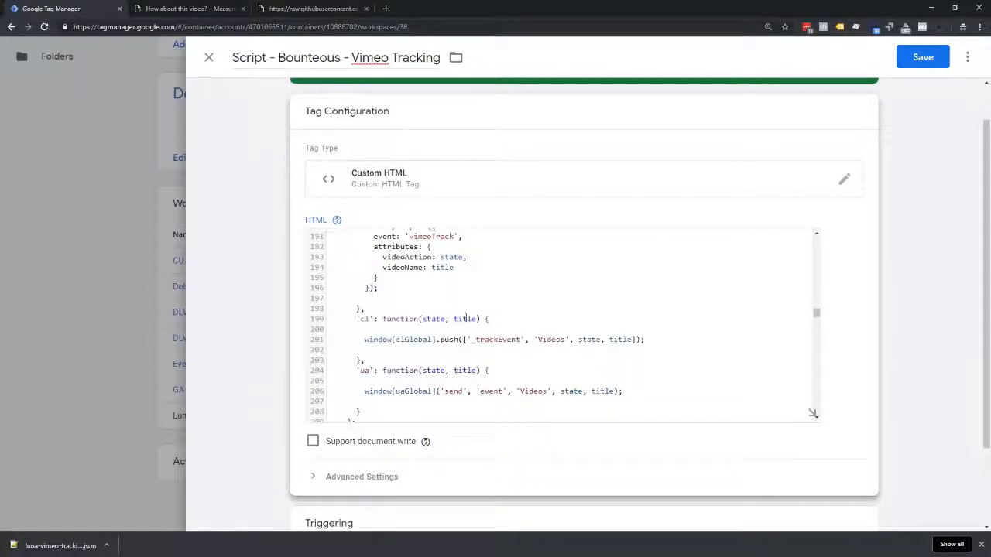
{"action": "scroll", "coordinate": [476, 319], "scroll_direction": "down", "scroll_amount": 5}
{"action": "scroll", "coordinate": [475, 321], "scroll_direction": "up", "scroll_amount": 5}
{"action": "scroll", "coordinate": [449, 356], "scroll_direction": "down", "scroll_amount": 2}
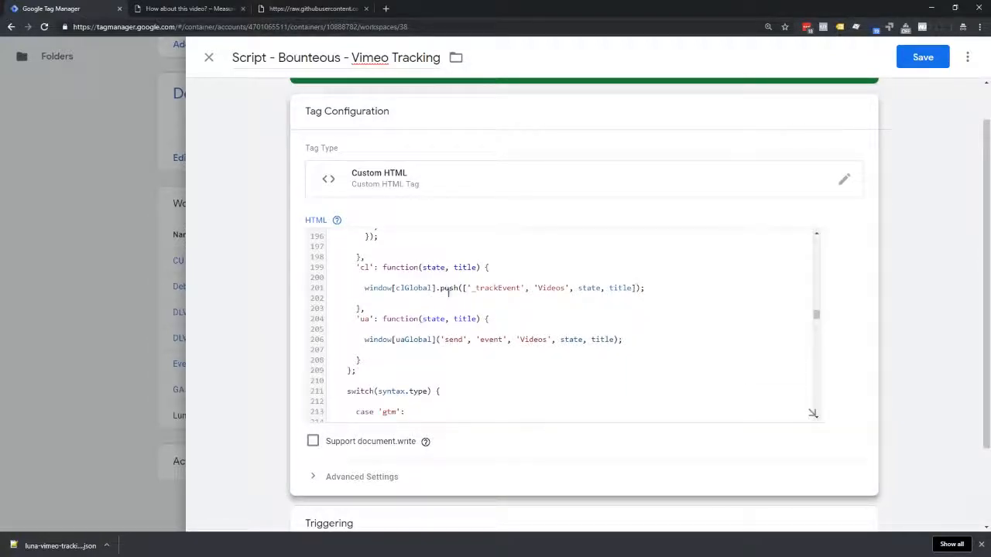
{"action": "scroll", "coordinate": [448, 292], "scroll_direction": "down", "scroll_amount": 13}
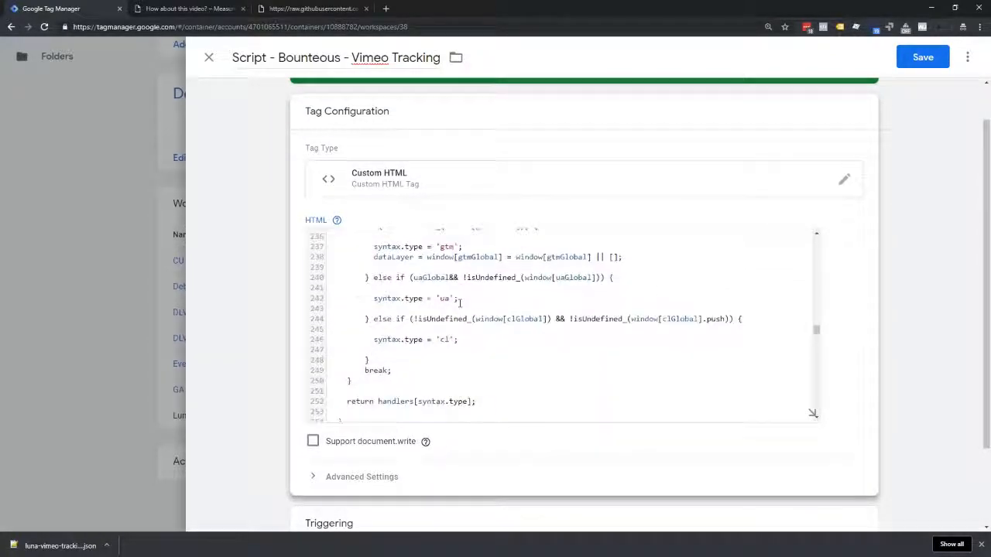
{"action": "scroll", "coordinate": [460, 302], "scroll_direction": "down", "scroll_amount": 15}
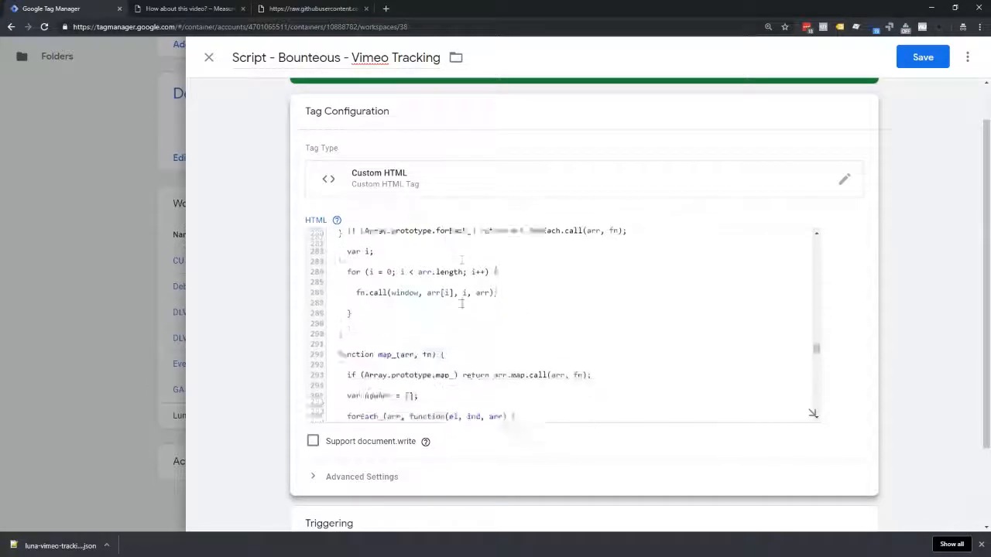
{"action": "scroll", "coordinate": [462, 304], "scroll_direction": "down", "scroll_amount": 20}
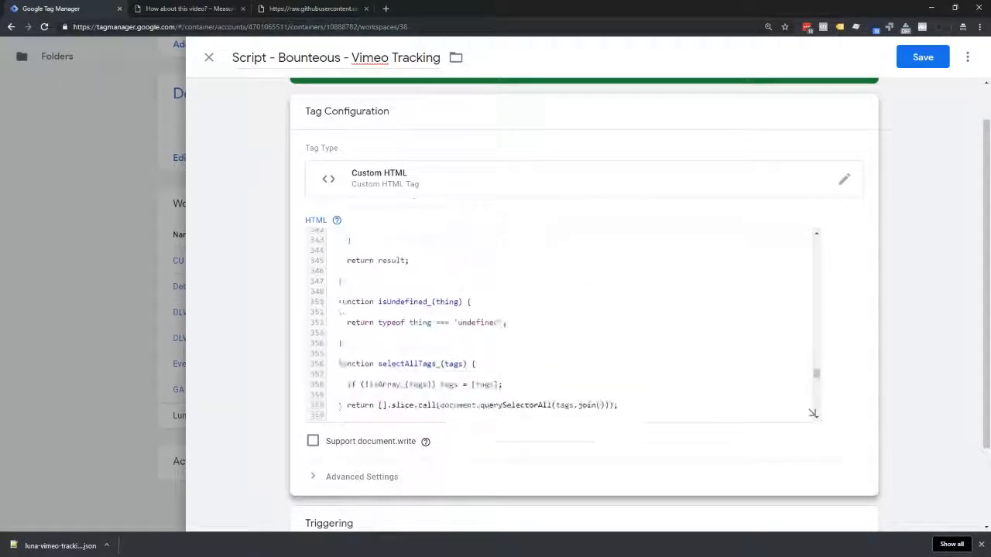
{"action": "scroll", "coordinate": [462, 312], "scroll_direction": "down", "scroll_amount": 20}
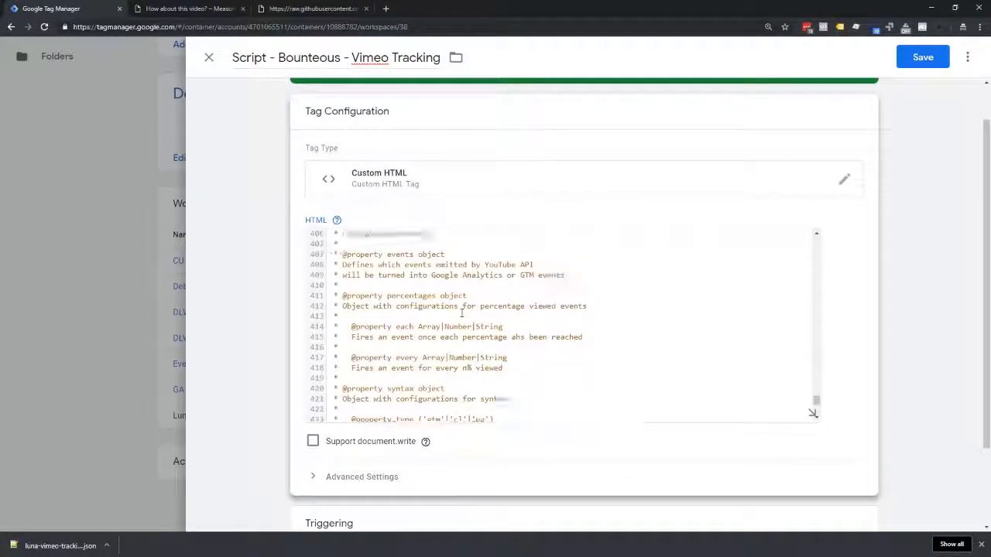
Examine the events and percentages configuration near the script's end, along with the Configuration Details and credits comments
{"action": "scroll", "coordinate": [453, 317], "scroll_direction": "up", "scroll_amount": 7}
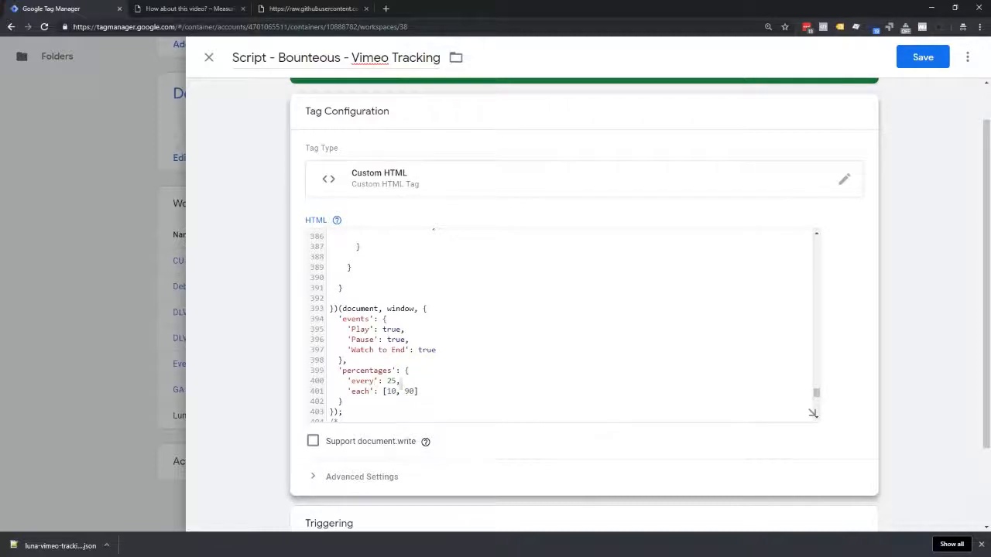
{"action": "scroll", "coordinate": [418, 381], "scroll_direction": "down", "scroll_amount": 16}
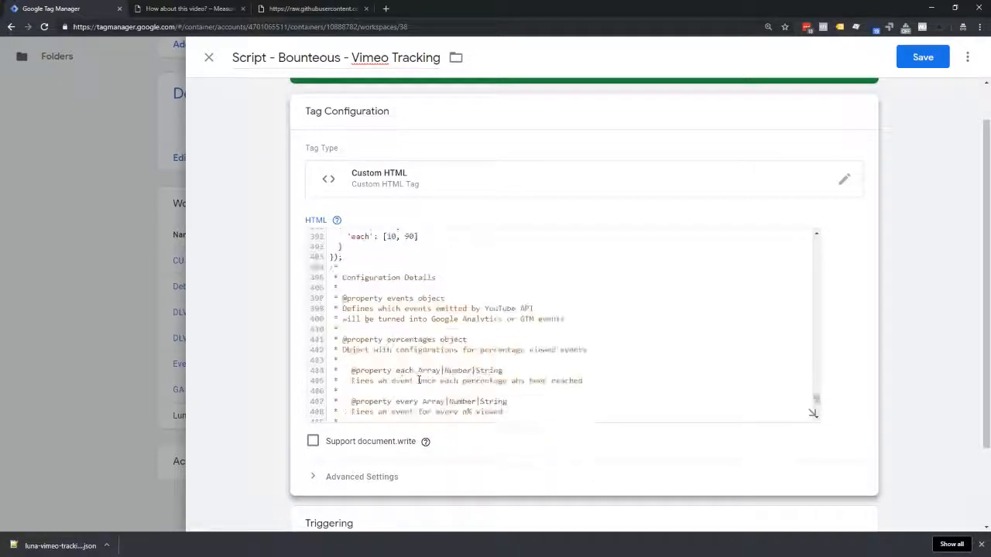
{"action": "scroll", "coordinate": [400, 298], "scroll_direction": "up", "scroll_amount": 11}
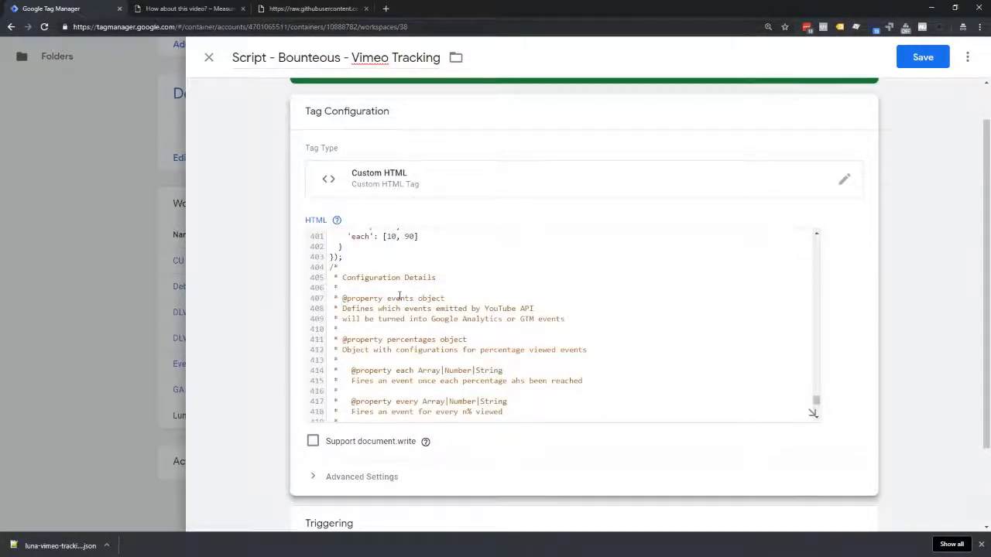
{"action": "scroll", "coordinate": [399, 298], "scroll_direction": "down", "scroll_amount": 7}
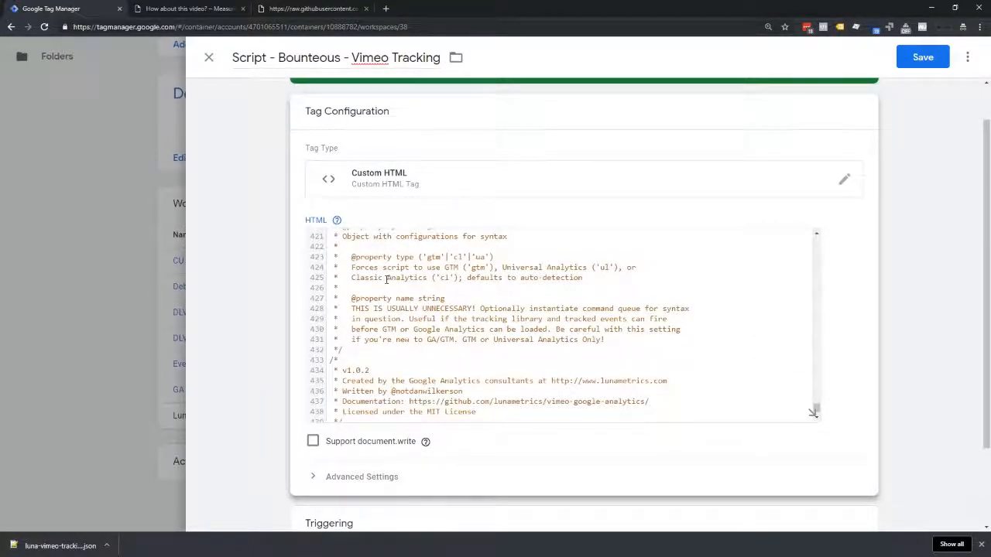
{"action": "scroll", "coordinate": [386, 280], "scroll_direction": "down", "scroll_amount": 1}
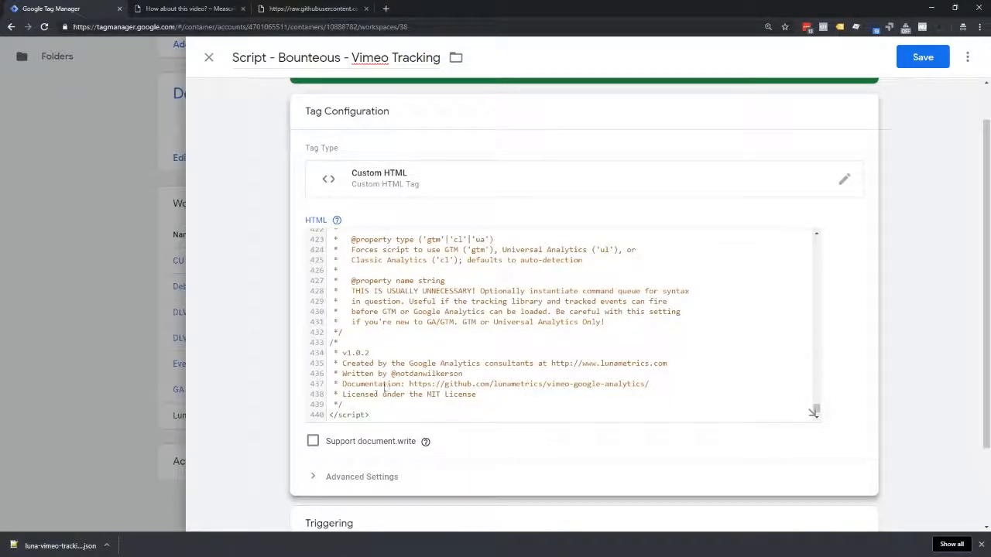
{"action": "scroll", "coordinate": [388, 387], "scroll_direction": "up", "scroll_amount": 3}
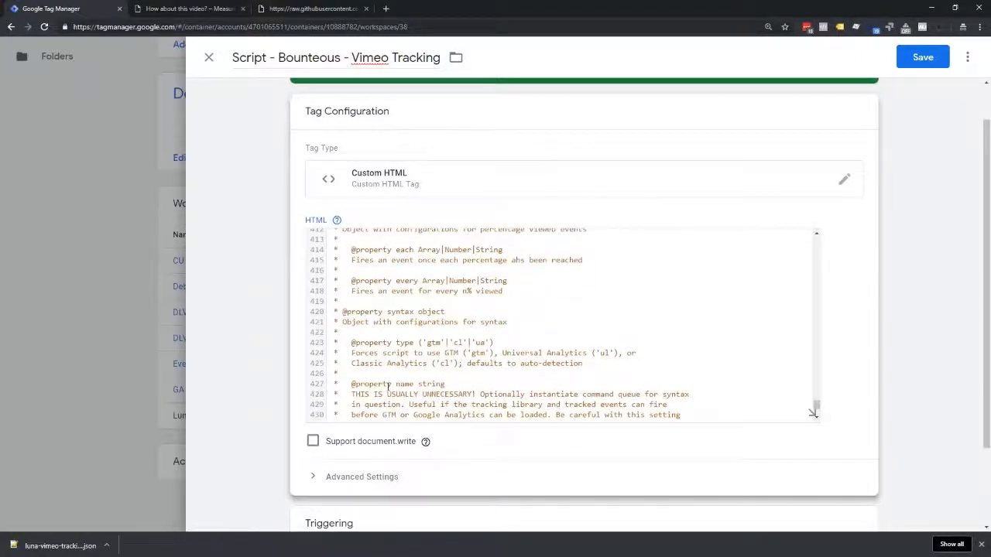
{"action": "scroll", "coordinate": [388, 386], "scroll_direction": "up", "scroll_amount": 2}
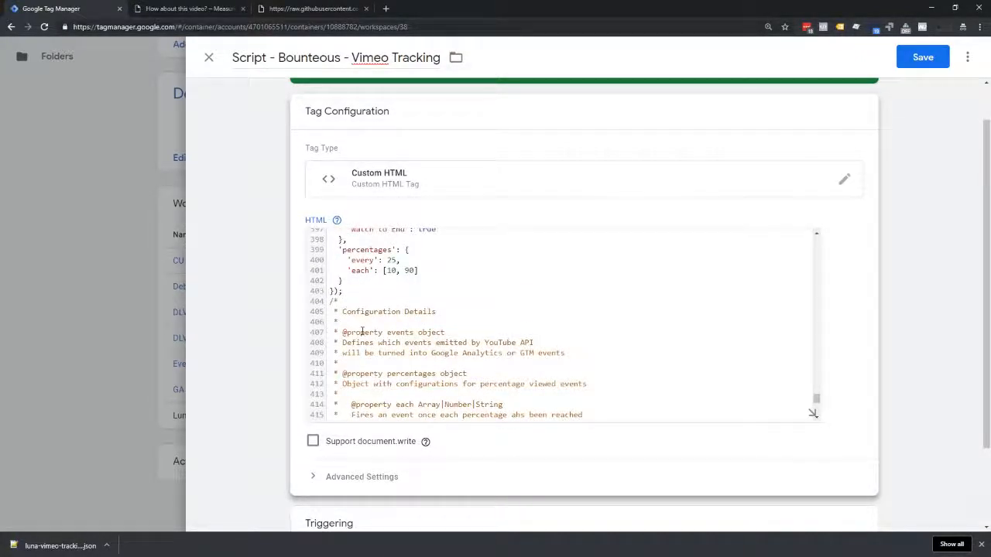
{"action": "scroll", "coordinate": [400, 357], "scroll_direction": "down", "scroll_amount": 5}
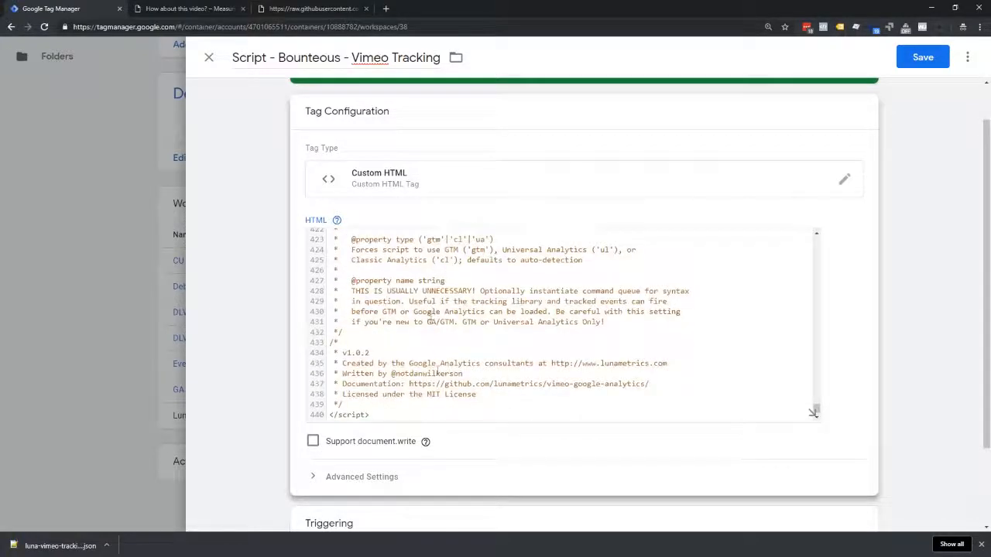
Recheck the tag's firing trigger and save Script - Bounteous - Vimeo Tracking
{"action": "scroll", "coordinate": [438, 294], "scroll_direction": "down", "scroll_amount": 3}
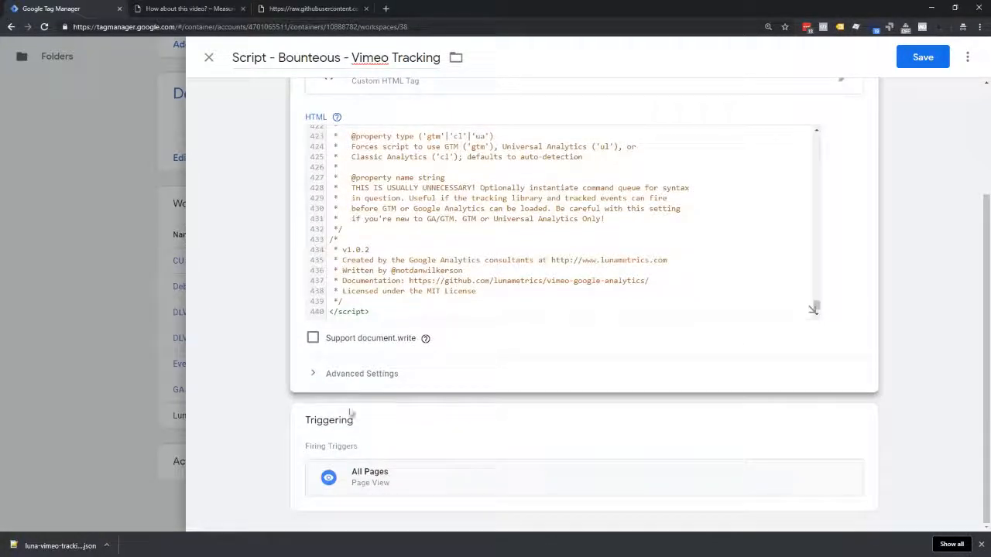
{"action": "scroll", "coordinate": [446, 266], "scroll_direction": "up", "scroll_amount": 3}
{"action": "scroll", "coordinate": [441, 271], "scroll_direction": "down", "scroll_amount": 2}
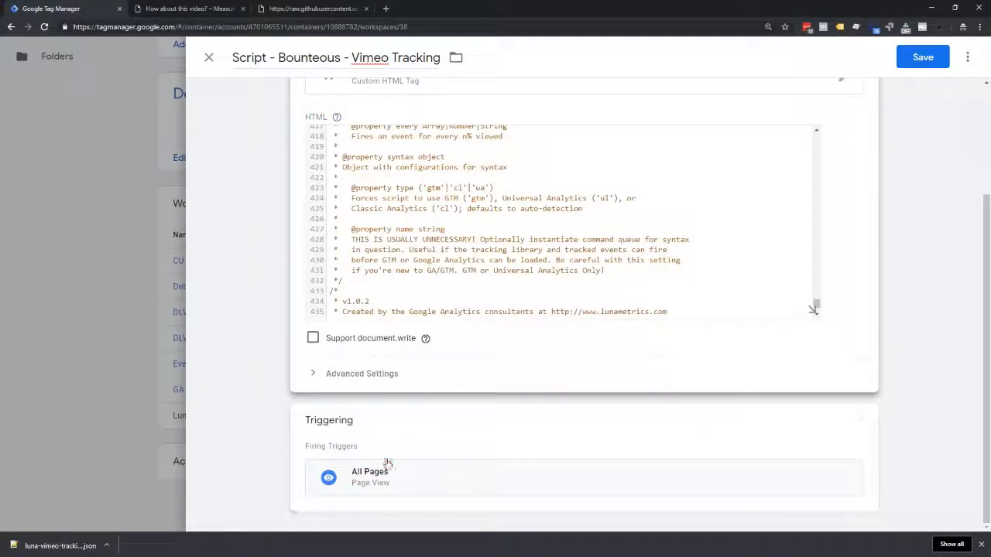
{"action": "scroll", "coordinate": [446, 422], "scroll_direction": "up", "scroll_amount": 2}
{"action": "scroll", "coordinate": [456, 422], "scroll_direction": "up", "scroll_amount": 5}
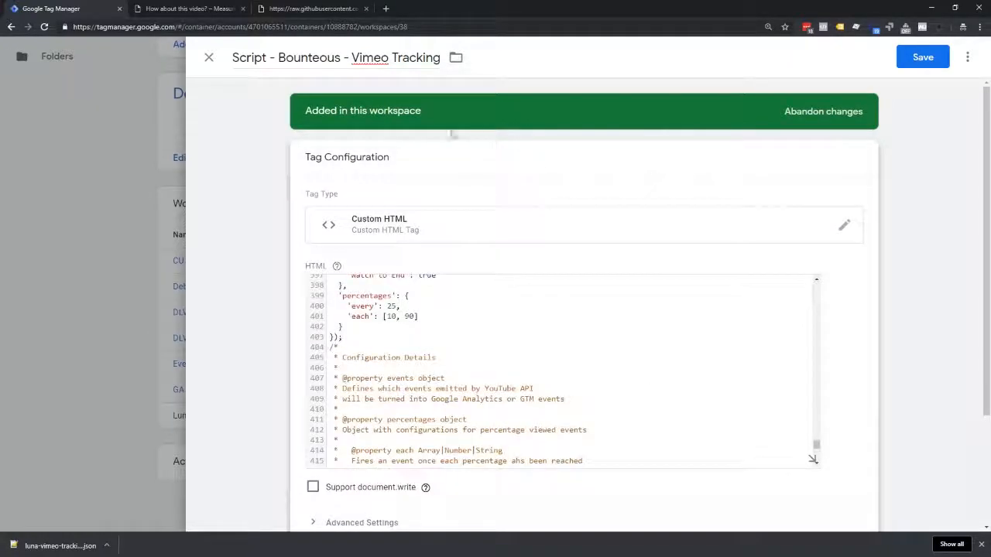
{"action": "scroll", "coordinate": [478, 478], "scroll_direction": "down", "scroll_amount": 2}
{"action": "scroll", "coordinate": [575, 354], "scroll_direction": "up", "scroll_amount": 2}
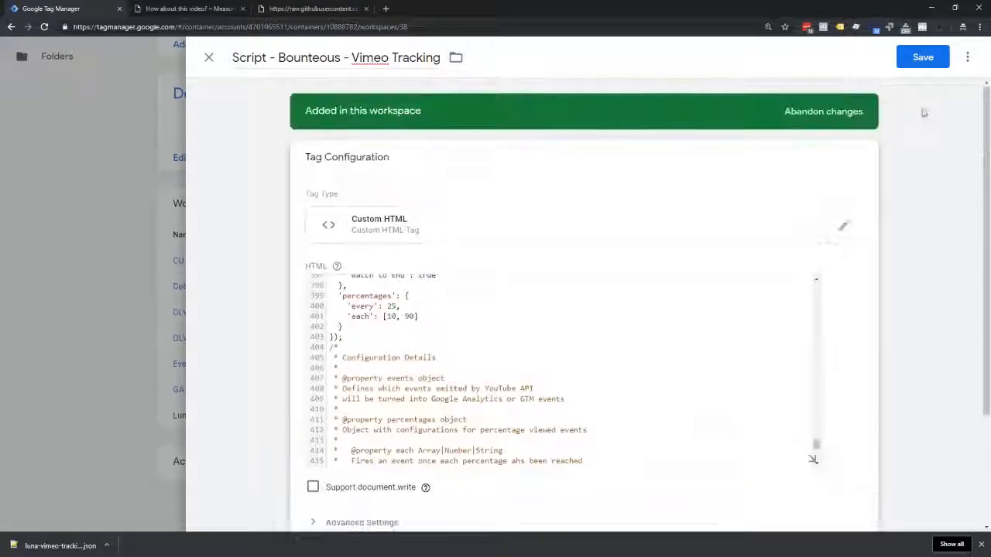
{"action": "left_click", "coordinate": [915, 60]}
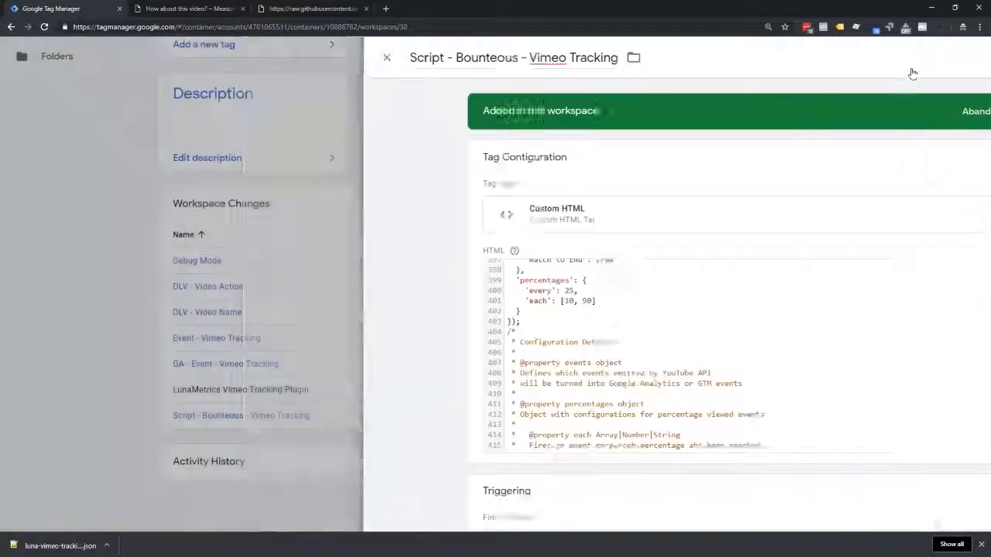
{"action": "scroll", "coordinate": [834, 161], "scroll_direction": "up", "scroll_amount": 4}
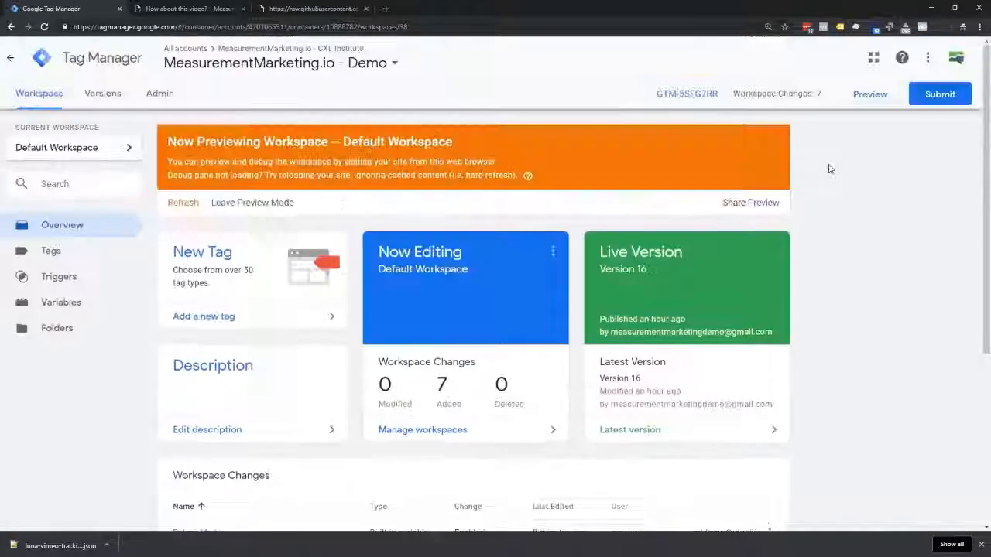
Refresh the workspace preview, switch to the "How about this video?" page and enlarge its debug pane
{"action": "left_click", "coordinate": [863, 95]}
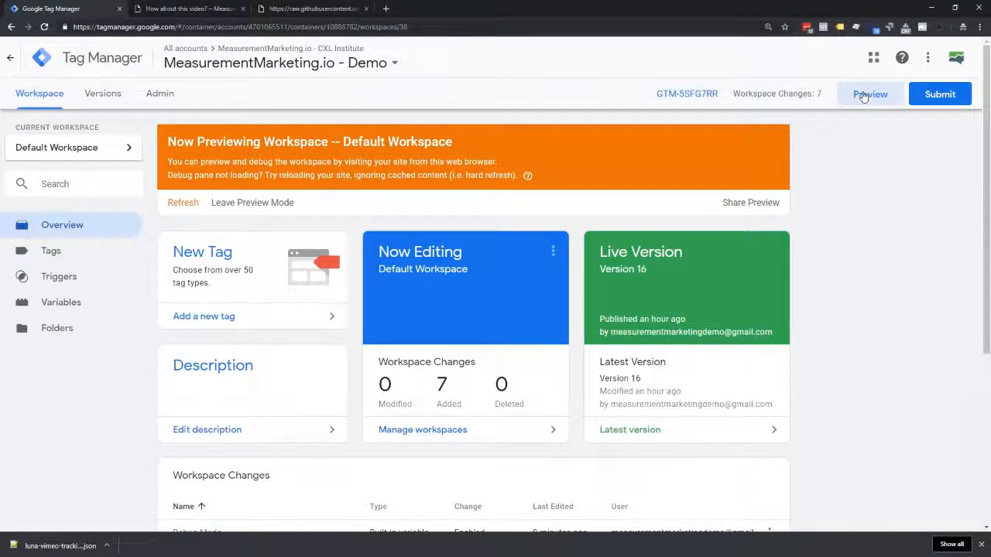
{"action": "left_click", "coordinate": [179, 202]}
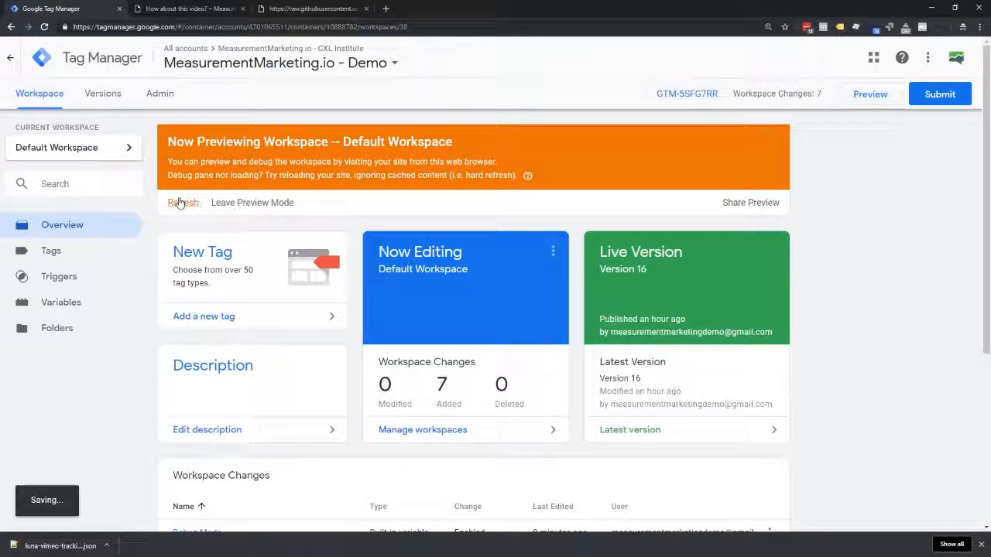
{"action": "left_click", "coordinate": [187, 11]}
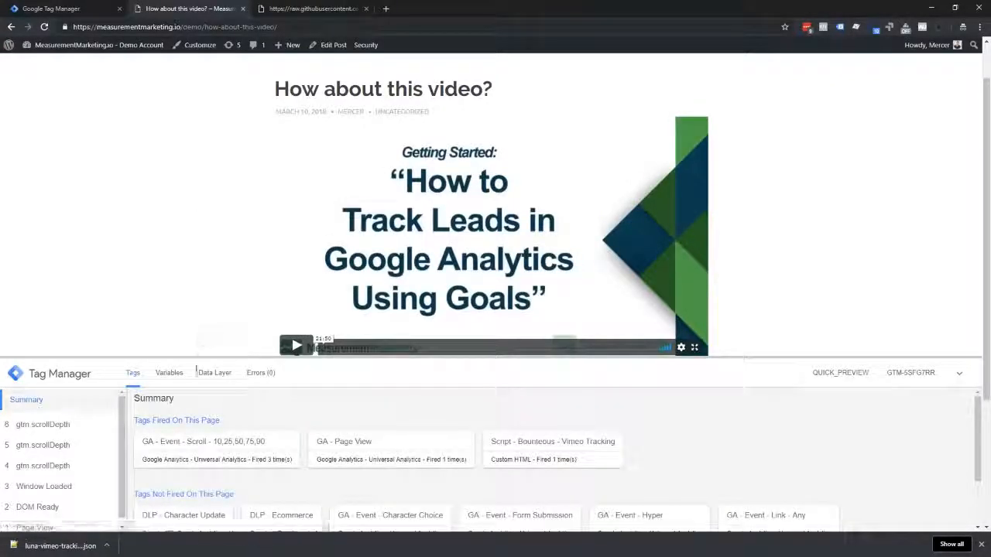
{"action": "left_click_drag", "start_coordinate": [194, 356], "coordinate": [207, 306]}
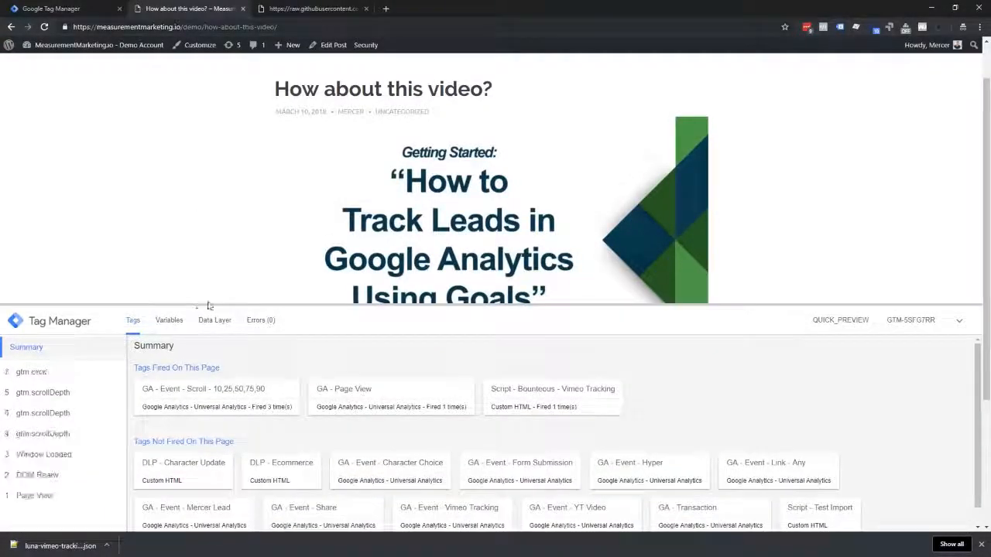
Play the video on the "How about this video?" page and select the resulting vimeoTrack event in the debug pane
{"action": "left_click", "coordinate": [980, 546]}
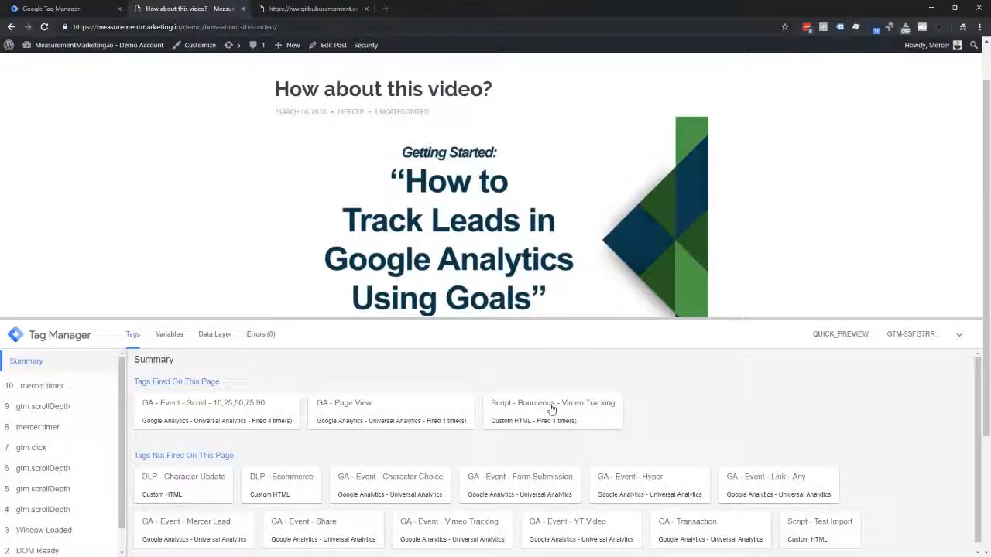
{"action": "left_click", "coordinate": [468, 215]}
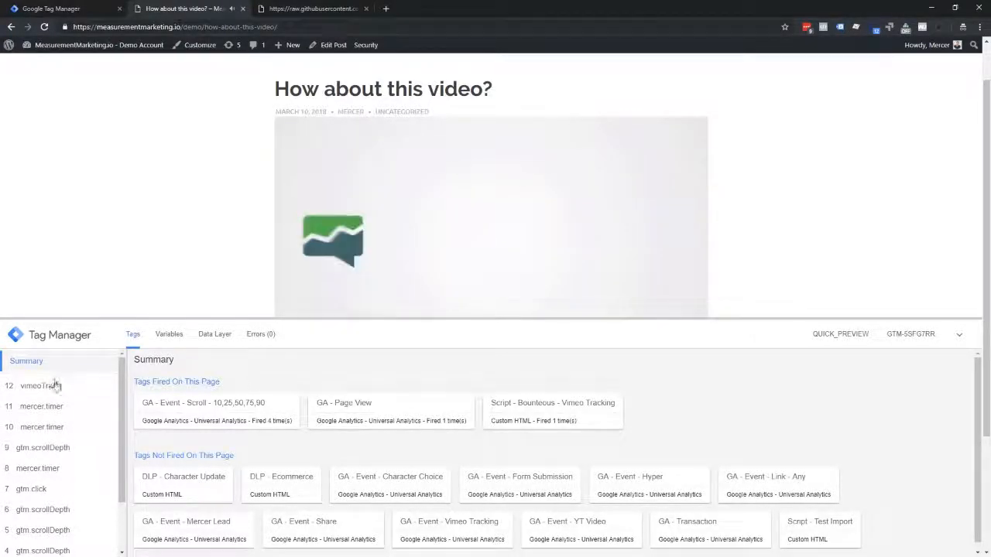
{"action": "left_click", "coordinate": [43, 387]}
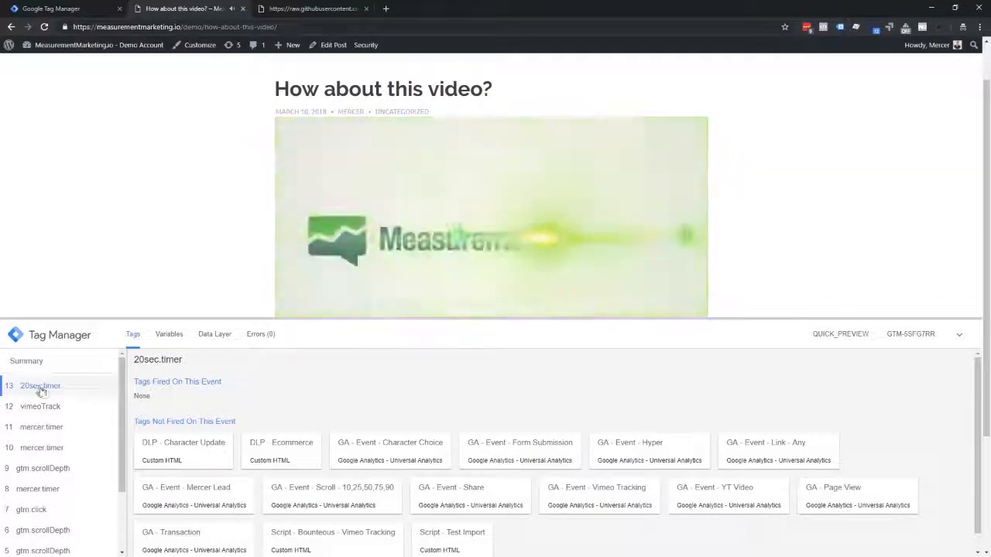
{"action": "left_click", "coordinate": [47, 408]}
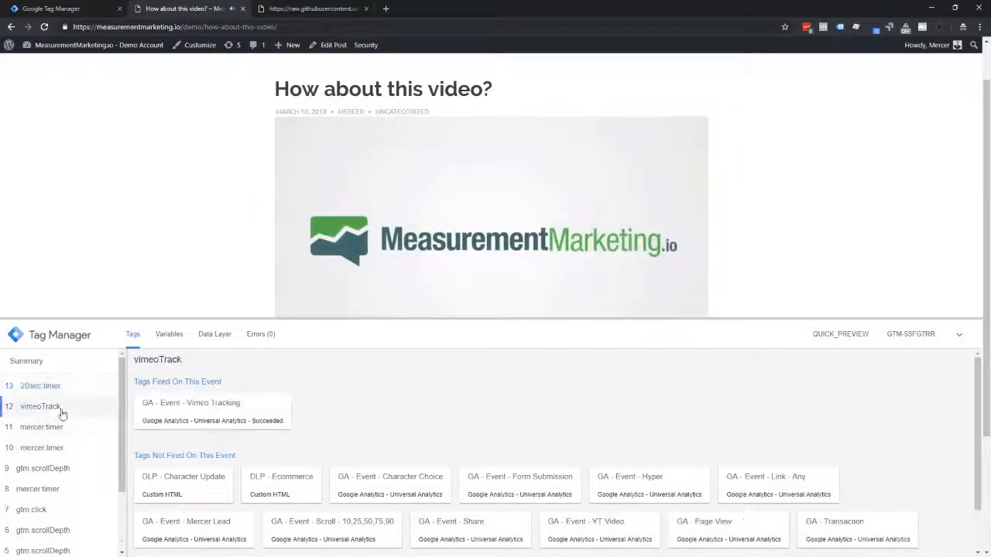
Examine the full properties of the fired GA - Event - Vimeo Tracking tag, including its category, action and label
{"action": "left_click", "coordinate": [210, 420]}
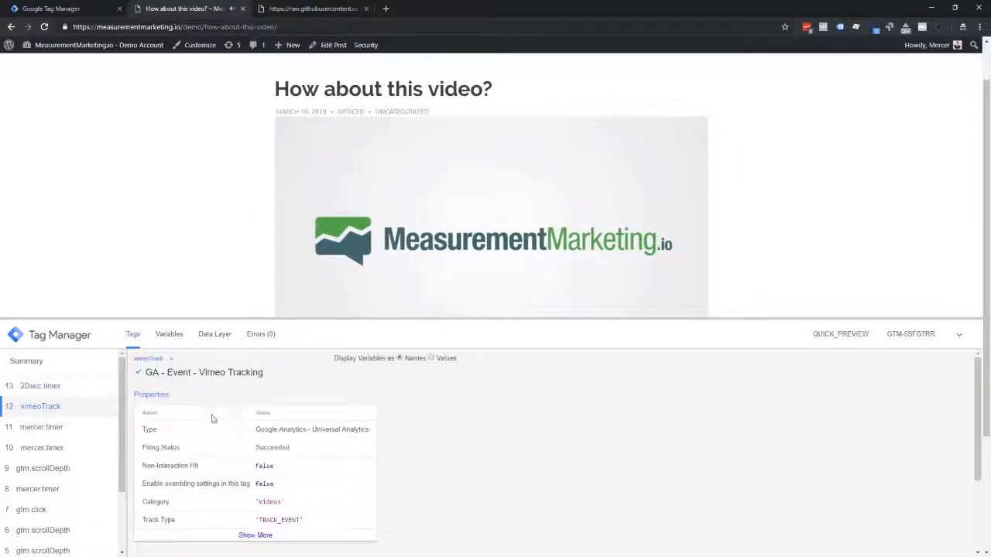
{"action": "left_click", "coordinate": [246, 536]}
{"action": "scroll", "coordinate": [238, 503], "scroll_direction": "down", "scroll_amount": 2}
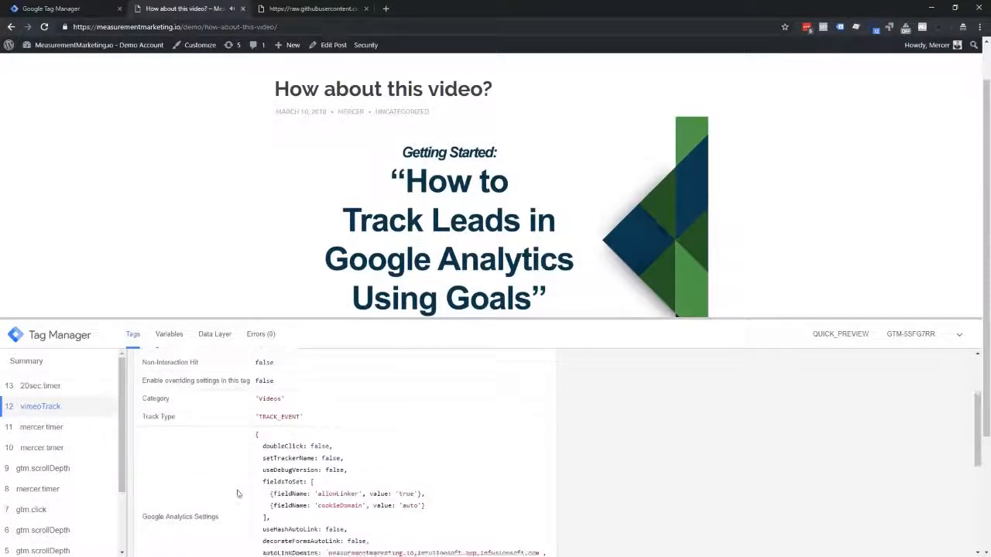
{"action": "scroll", "coordinate": [239, 493], "scroll_direction": "down", "scroll_amount": 2}
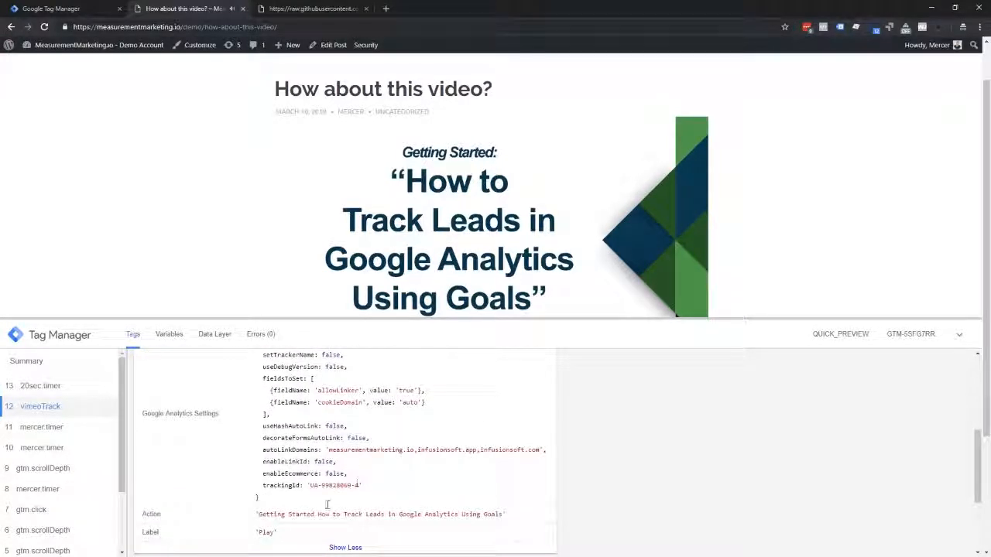
{"action": "scroll", "coordinate": [332, 484], "scroll_direction": "up", "scroll_amount": 2}
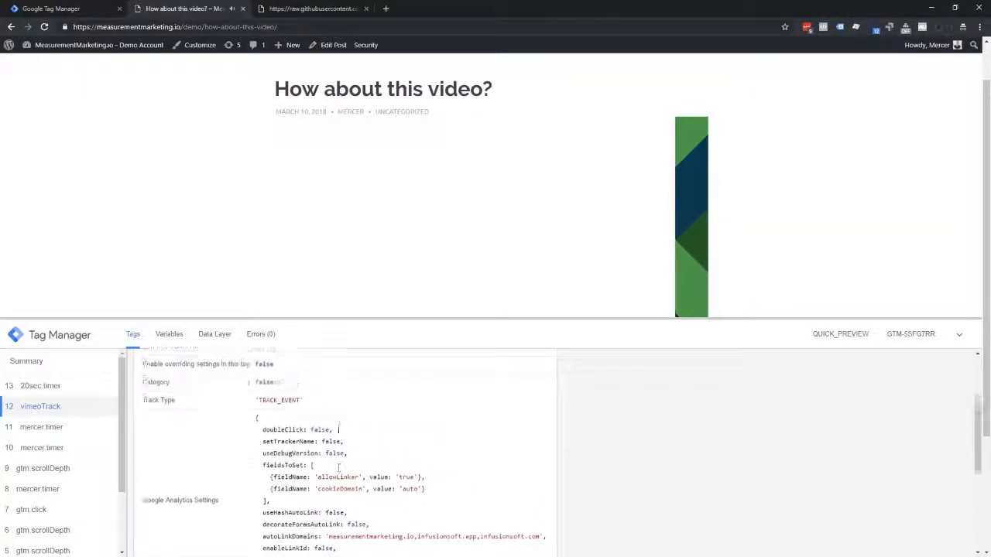
{"action": "scroll", "coordinate": [248, 418], "scroll_direction": "down", "scroll_amount": 3}
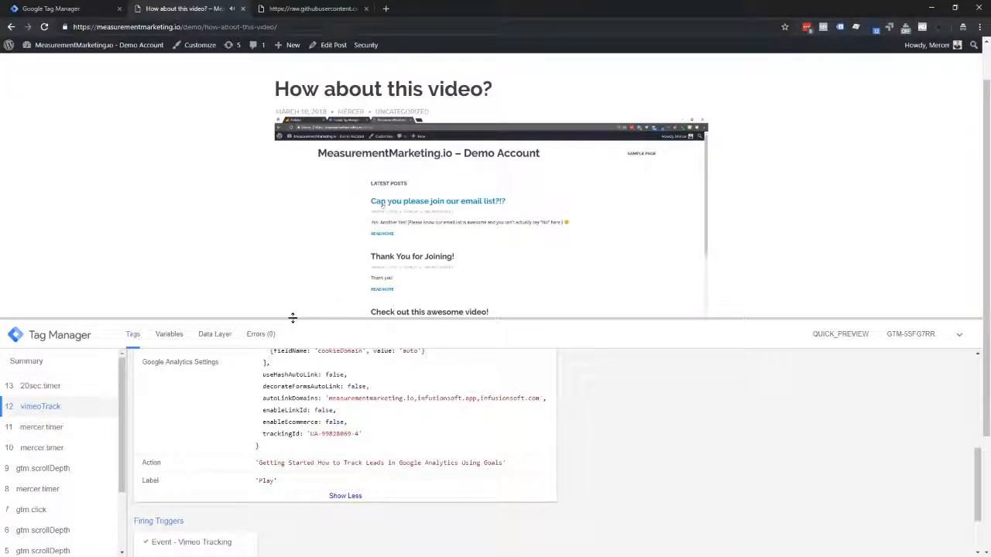
Shrink the debug pane, pause the video, then select the newest vimeoTrack event and enlarge the pane again
{"action": "left_click_drag", "start_coordinate": [293, 317], "coordinate": [322, 431]}
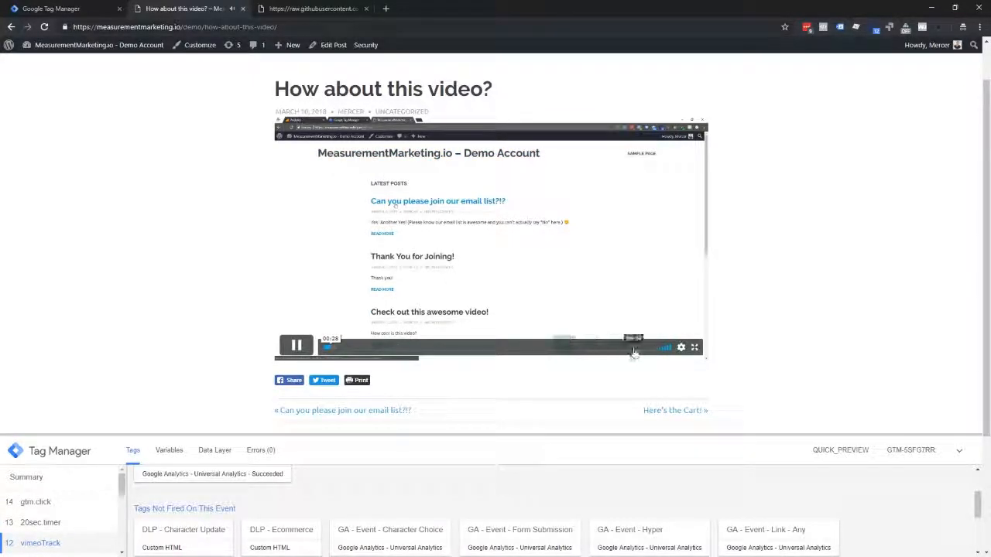
{"action": "left_click", "coordinate": [548, 295]}
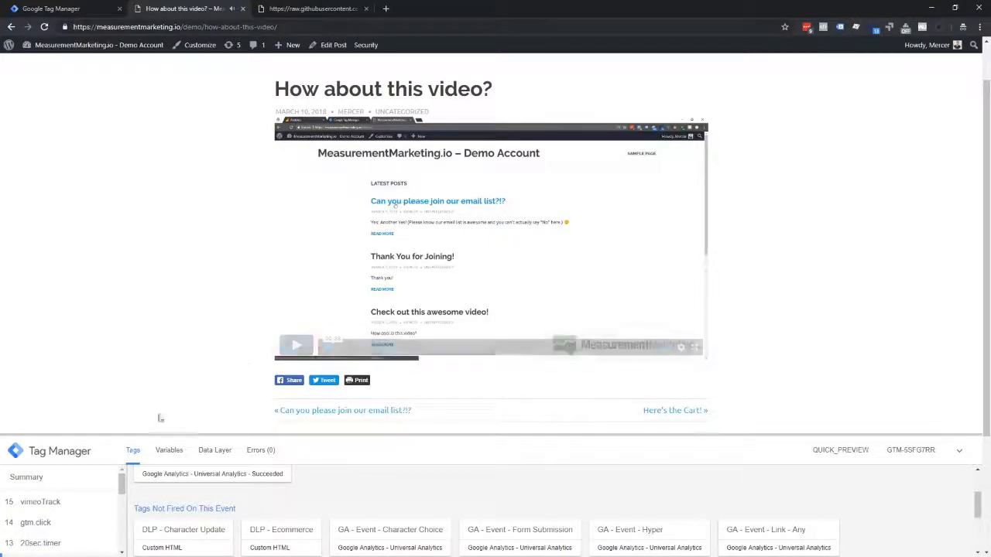
{"action": "left_click", "coordinate": [40, 503]}
{"action": "left_click_drag", "start_coordinate": [135, 436], "coordinate": [127, 163]}
Check the action and label that GA - Event - Vimeo Tracking sent for the pause event
{"action": "left_click", "coordinate": [246, 264]}
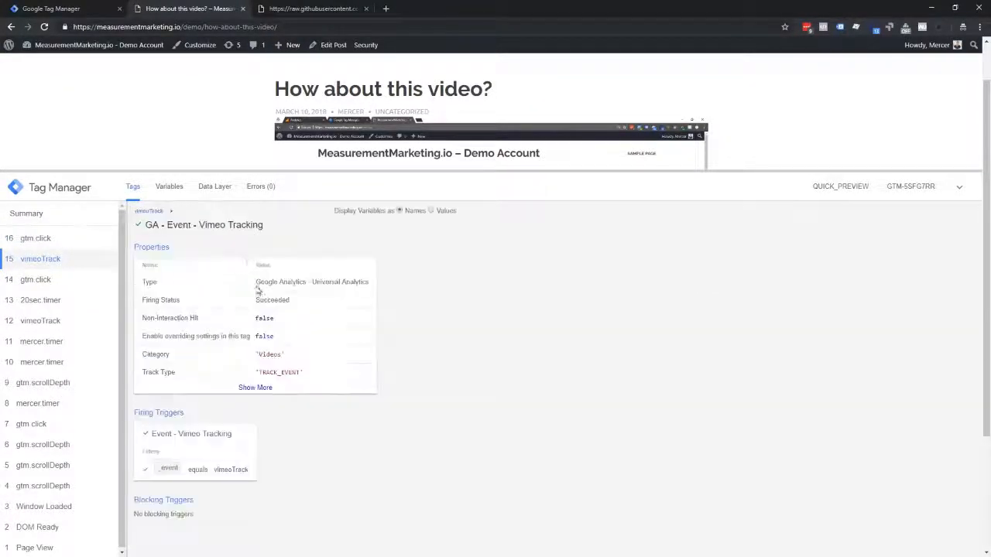
{"action": "scroll", "coordinate": [268, 355], "scroll_direction": "down", "scroll_amount": 3}
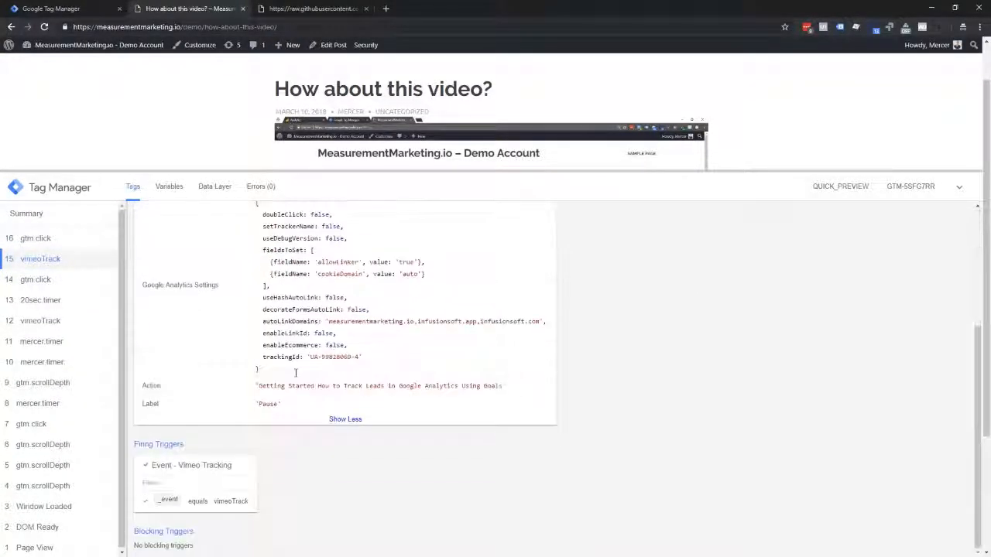
{"action": "left_click_drag", "start_coordinate": [259, 411], "coordinate": [301, 411]}
Return to Bounteous's Vimeo Tracking for GTM page and review its instructions, plugin documentation and container import steps
{"action": "left_click", "coordinate": [277, 9]}
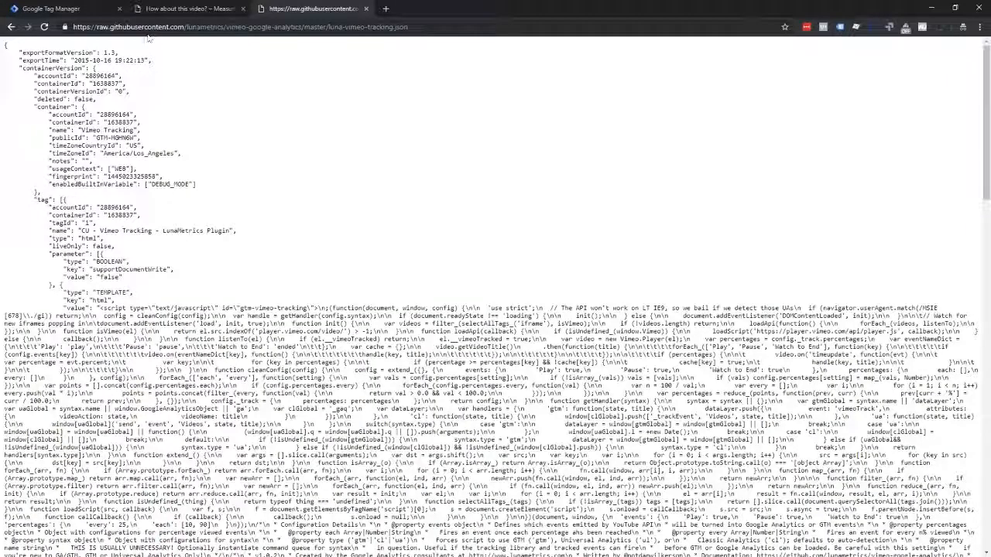
{"action": "left_click", "coordinate": [11, 26]}
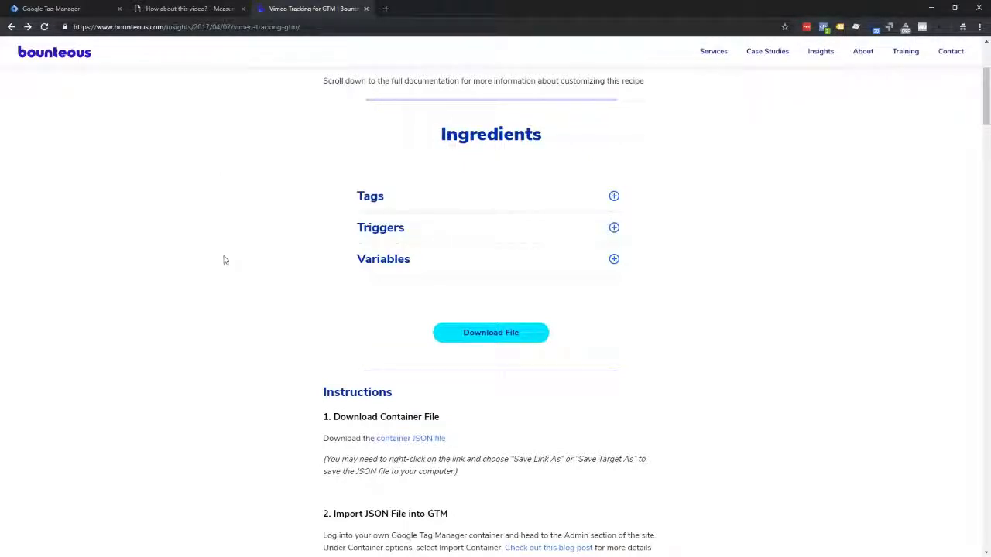
{"action": "scroll", "coordinate": [241, 329], "scroll_direction": "down", "scroll_amount": 6}
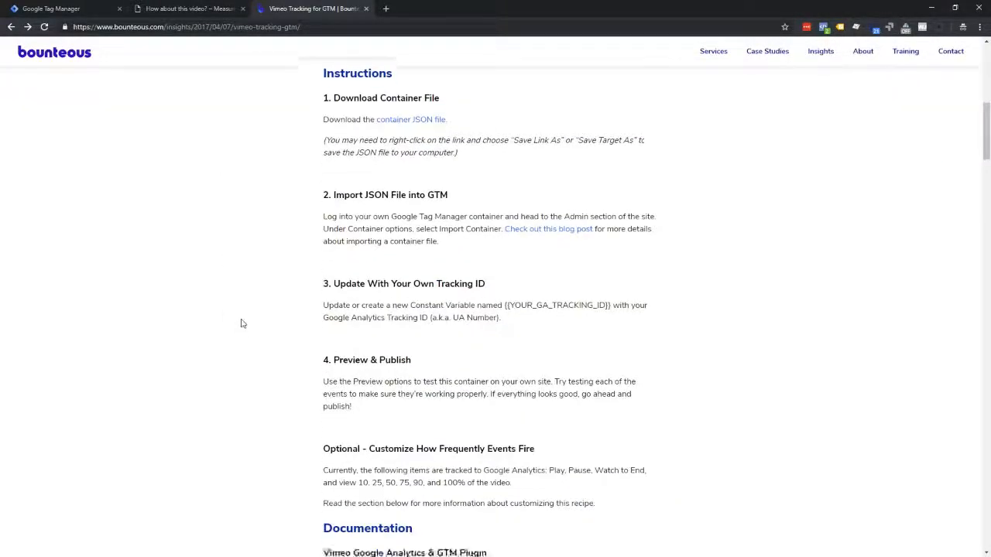
{"action": "scroll", "coordinate": [241, 322], "scroll_direction": "down", "scroll_amount": 5}
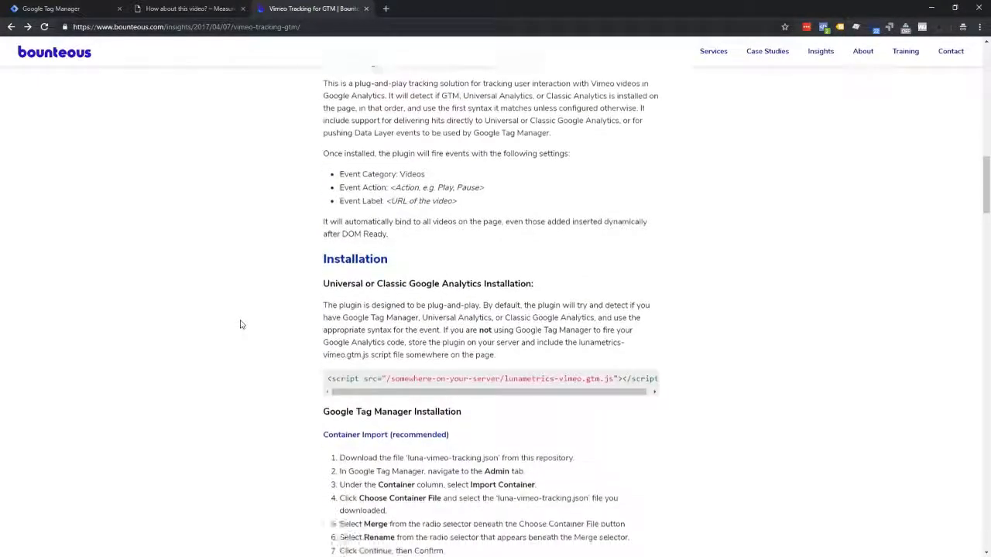
{"action": "scroll", "coordinate": [241, 325], "scroll_direction": "down", "scroll_amount": 3}
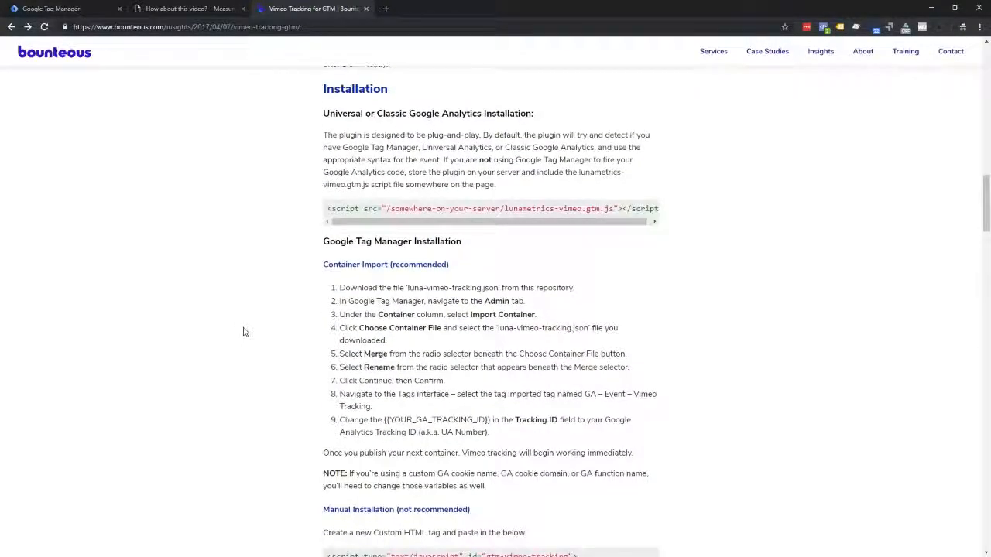
Read the recipe's manual installation, player events, percentage viewed, custom data layer and Google Tag Manager configuration sections
{"action": "scroll", "coordinate": [244, 332], "scroll_direction": "down", "scroll_amount": 6}
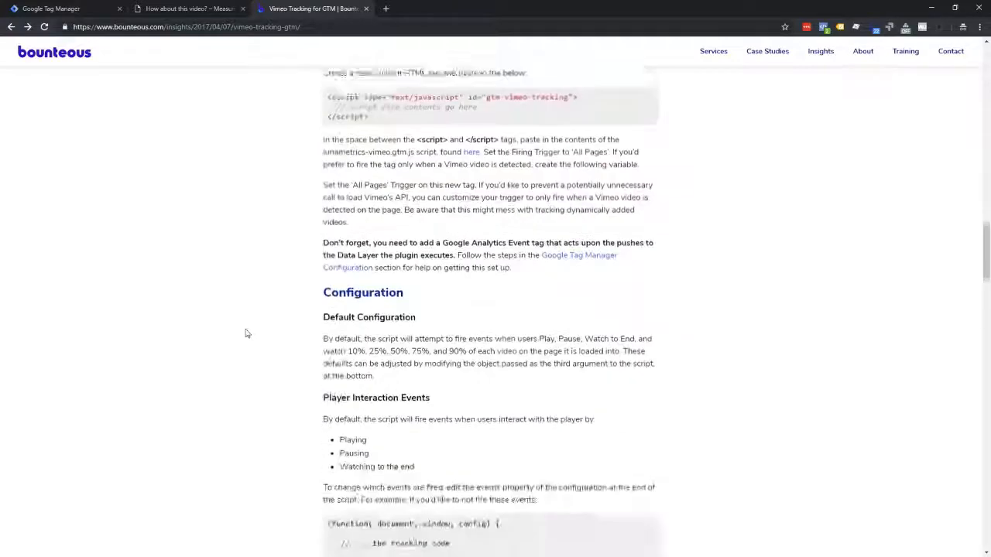
{"action": "scroll", "coordinate": [246, 333], "scroll_direction": "down", "scroll_amount": 3}
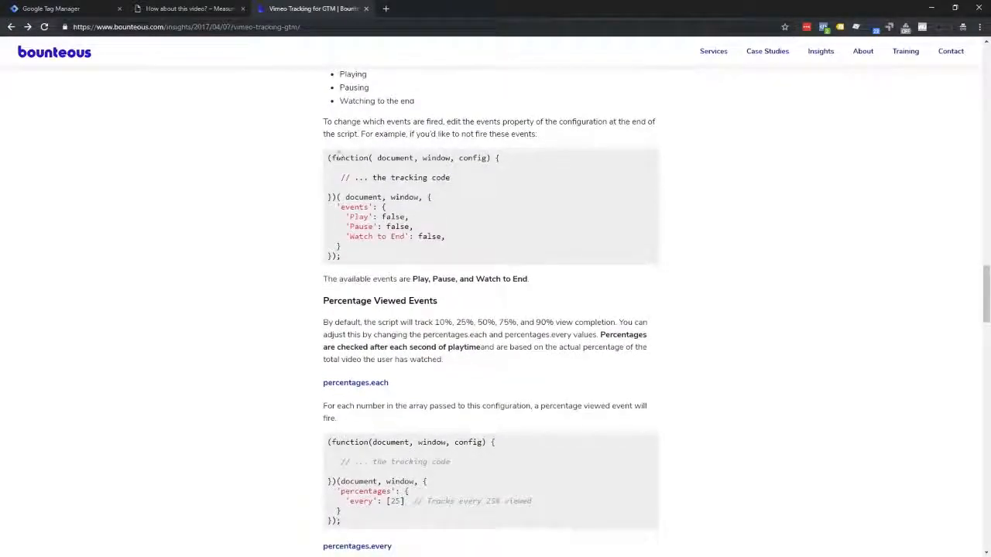
{"action": "scroll", "coordinate": [358, 176], "scroll_direction": "down", "scroll_amount": 2}
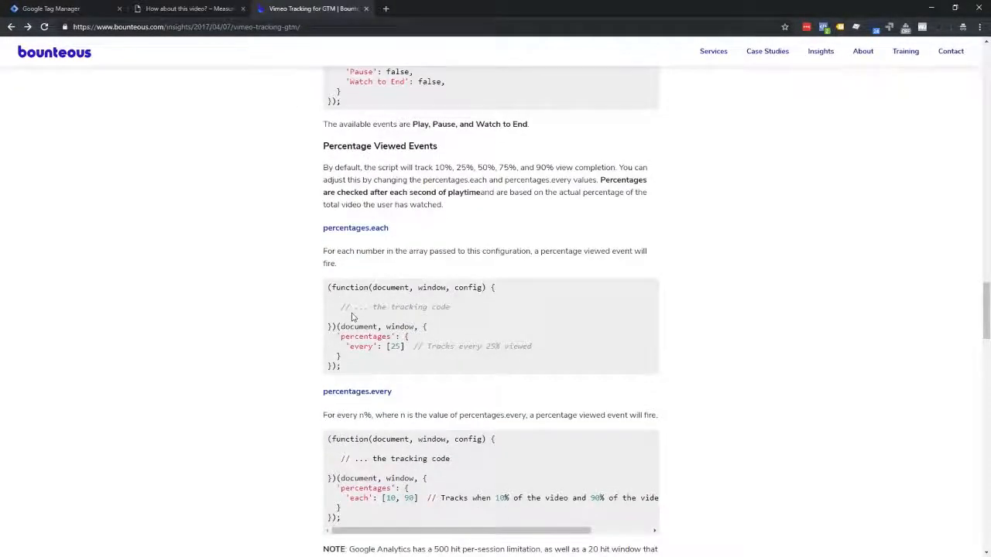
{"action": "scroll", "coordinate": [352, 317], "scroll_direction": "down", "scroll_amount": 1}
{"action": "scroll", "coordinate": [381, 437], "scroll_direction": "down", "scroll_amount": 4}
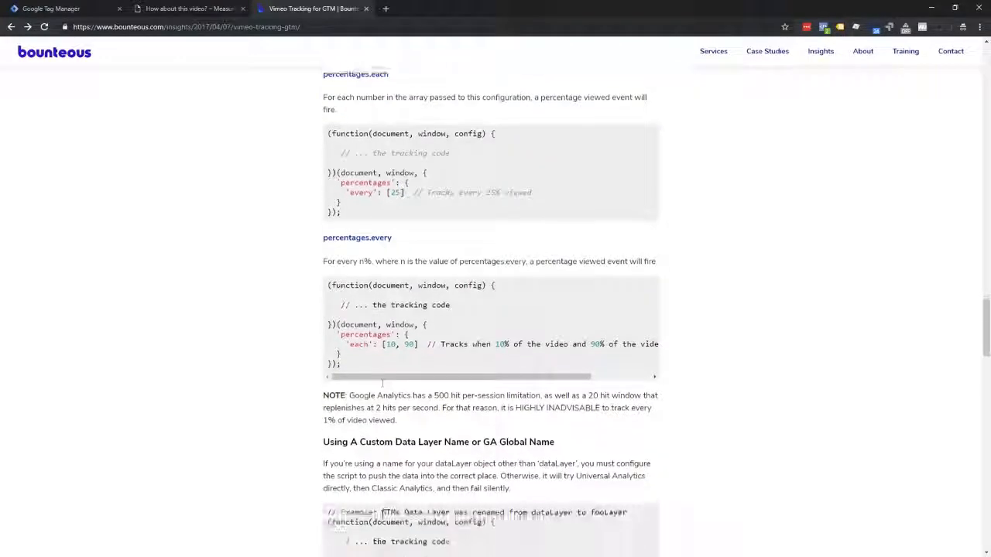
{"action": "scroll", "coordinate": [381, 422], "scroll_direction": "down", "scroll_amount": 3}
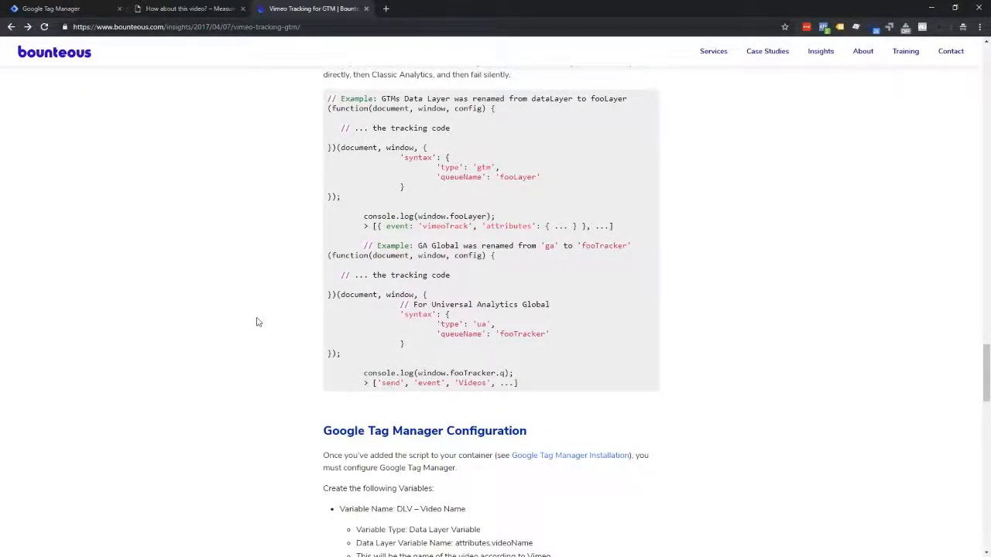
{"action": "scroll", "coordinate": [257, 322], "scroll_direction": "down", "scroll_amount": 3}
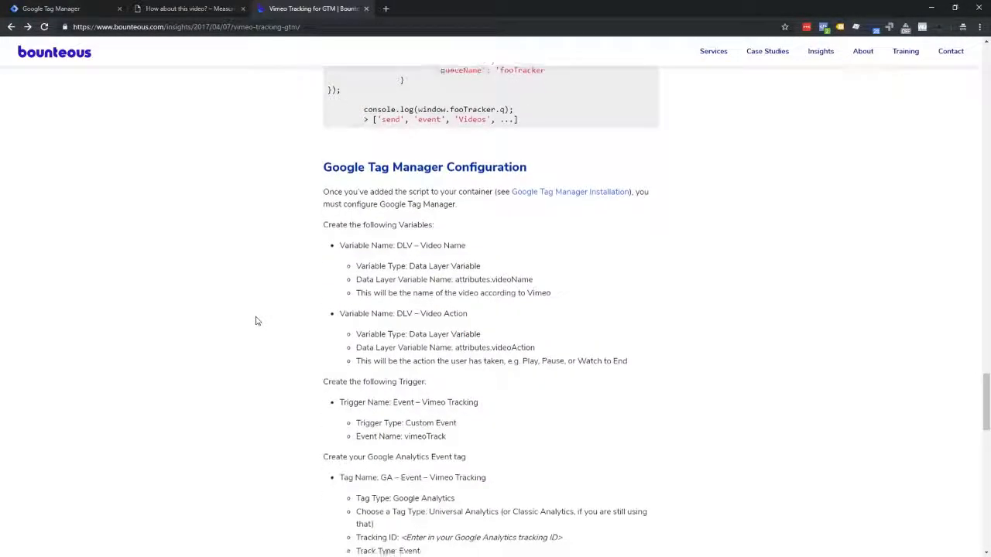
{"action": "scroll", "coordinate": [255, 321], "scroll_direction": "down", "scroll_amount": 4}
{"action": "scroll", "coordinate": [255, 321], "scroll_direction": "up", "scroll_amount": 7}
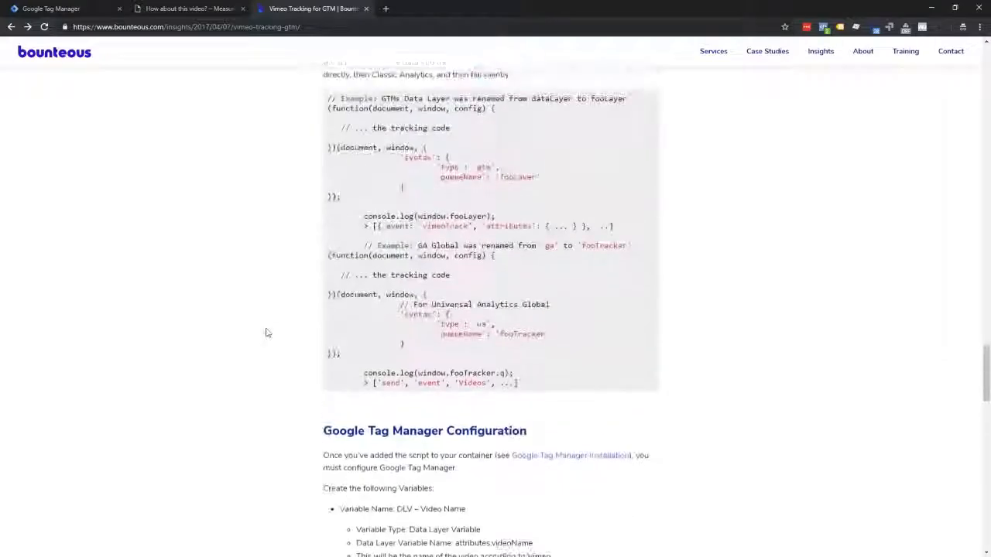
{"action": "scroll", "coordinate": [267, 340], "scroll_direction": "up", "scroll_amount": 15}
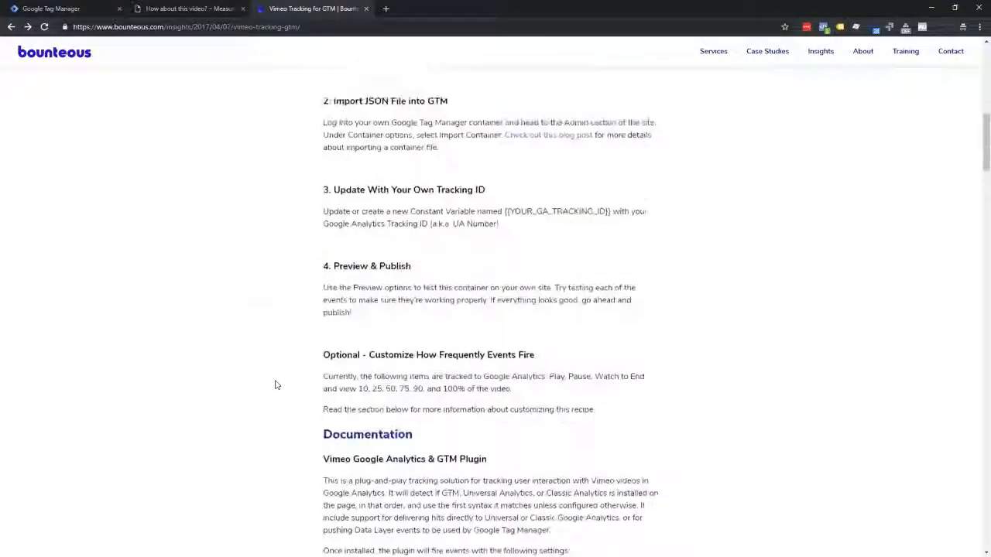
{"action": "scroll", "coordinate": [277, 384], "scroll_direction": "up", "scroll_amount": 8}
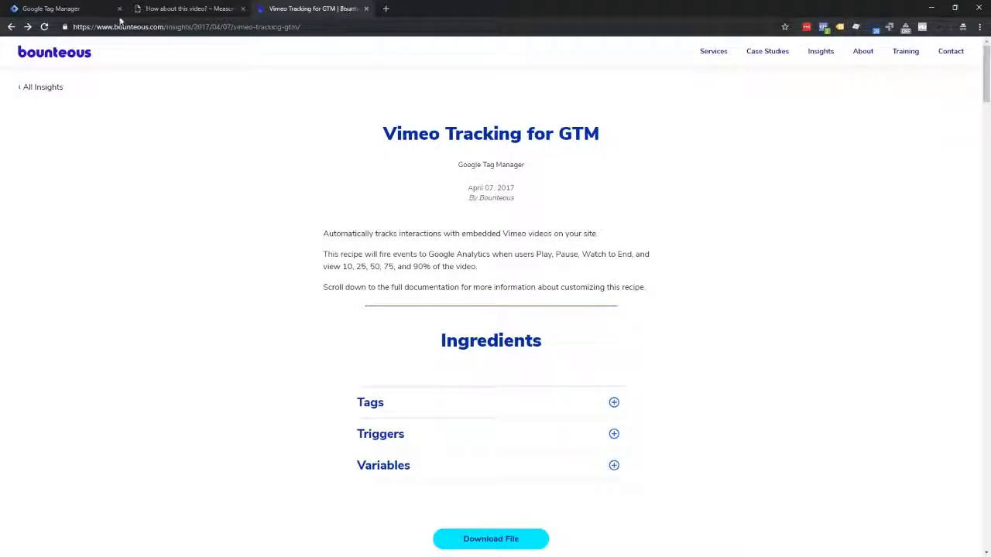
Return to the Google results and search for "wistia tracking google tag manager" instead
{"action": "left_click", "coordinate": [11, 27]}
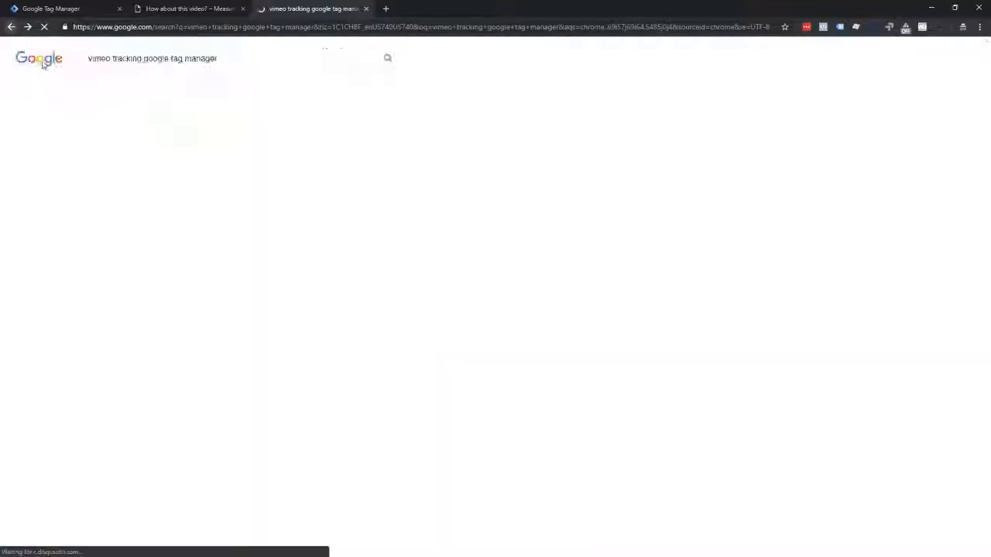
{"action": "left_click", "coordinate": [100, 59]}
{"action": "double_click", "coordinate": [99, 60]}
{"action": "type", "text": "wis"}
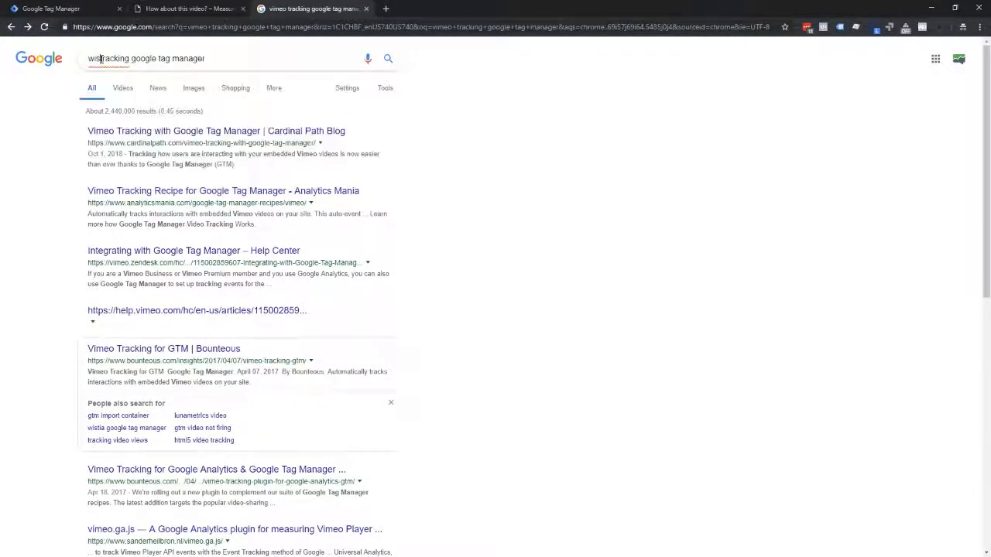
{"action": "type", "text": "tia"}
{"action": "key", "text": "Return"}
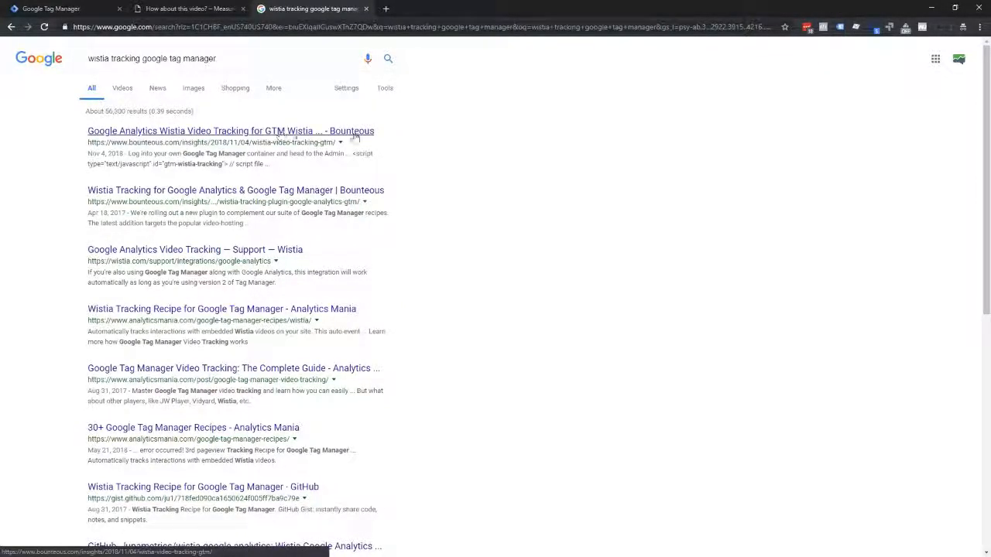
Open Bounteous's Wistia Video Tracking for GTM page and save its container file as luna-wistia-tracking.json in the CXL Institute folder
{"action": "left_click", "coordinate": [193, 131]}
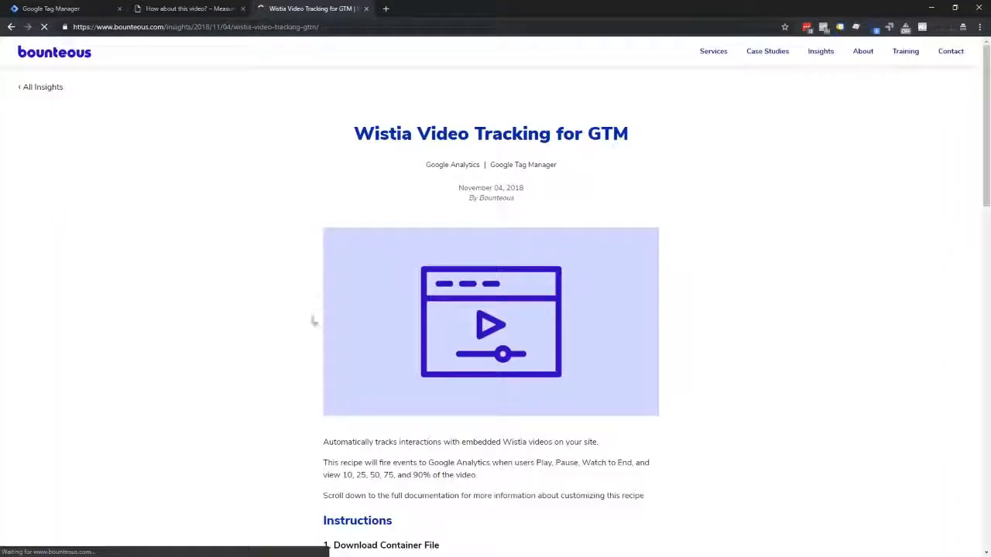
{"action": "scroll", "coordinate": [313, 319], "scroll_direction": "down", "scroll_amount": 3}
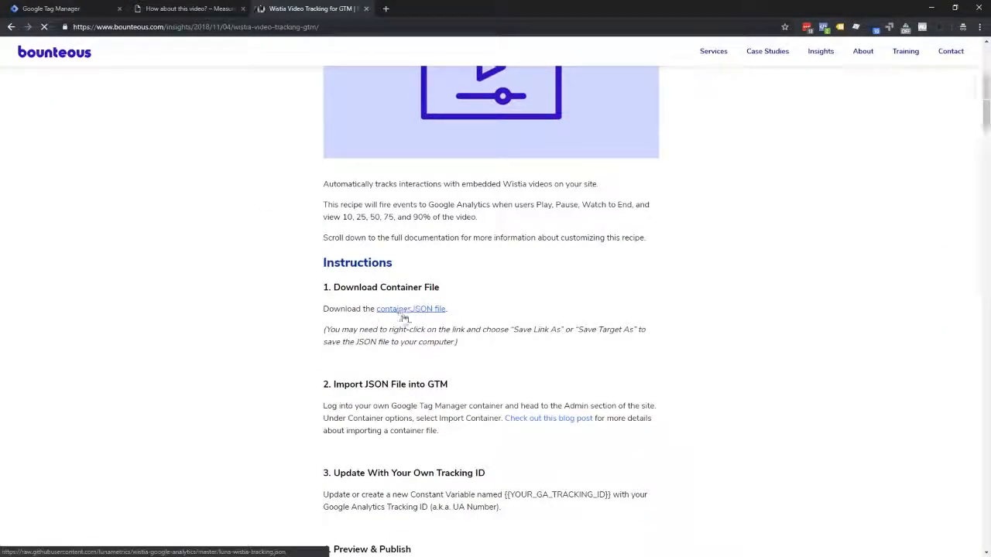
{"action": "left_click", "coordinate": [403, 314]}
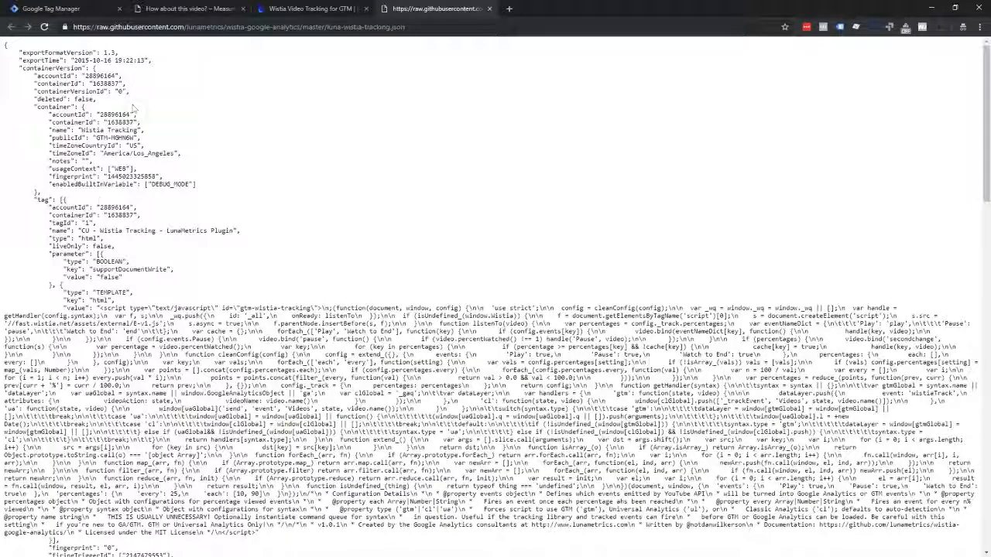
{"action": "right_click", "coordinate": [189, 236]}
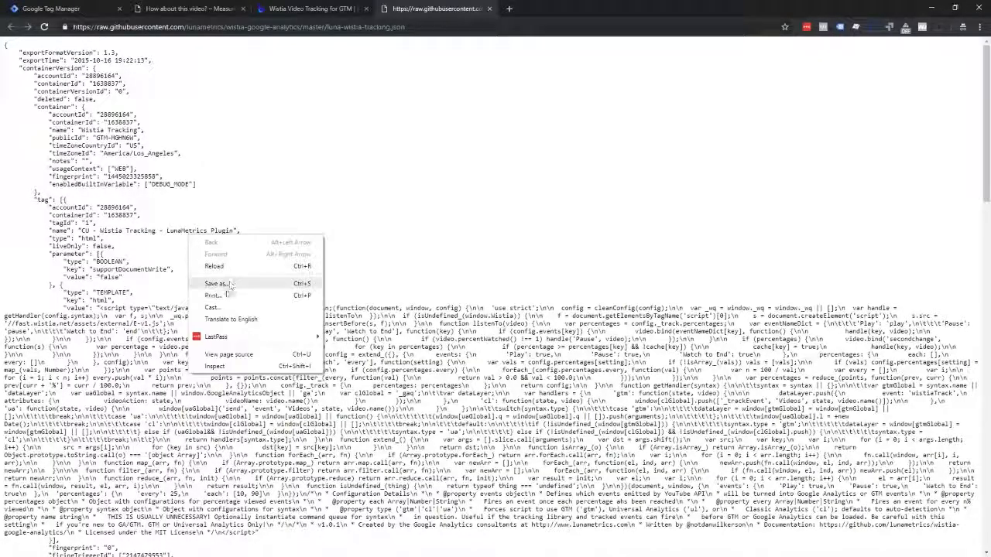
{"action": "left_click", "coordinate": [229, 284]}
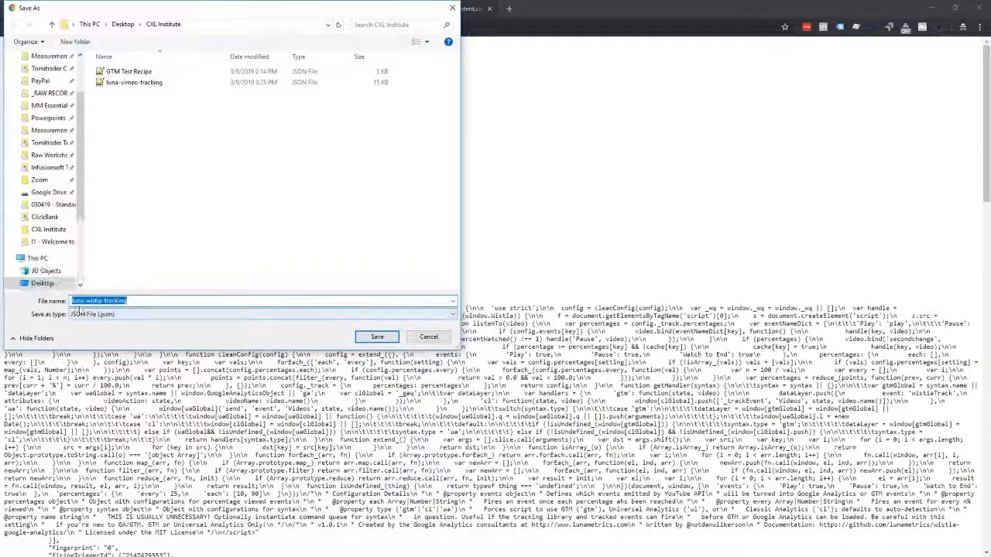
{"action": "left_click", "coordinate": [362, 338]}
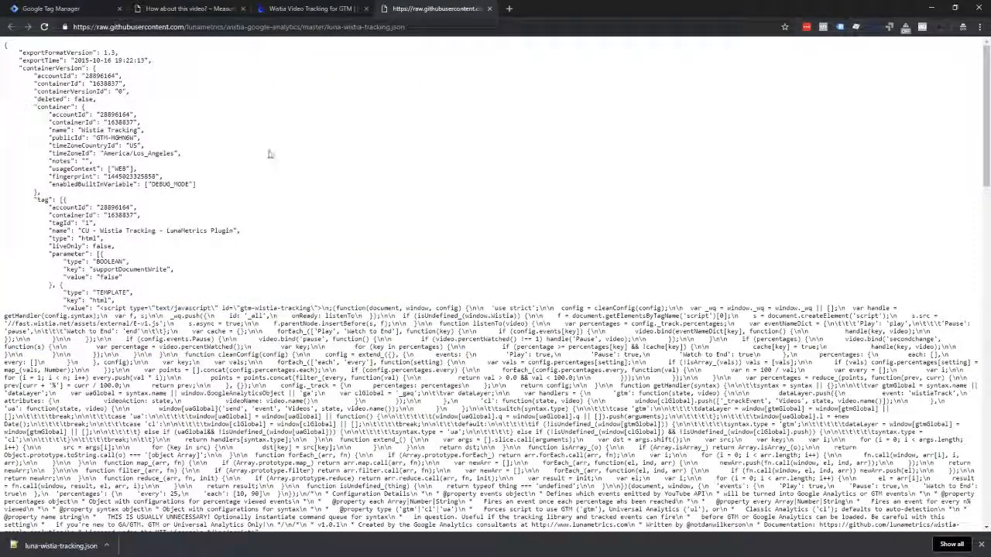
{"action": "left_click", "coordinate": [302, 8]}
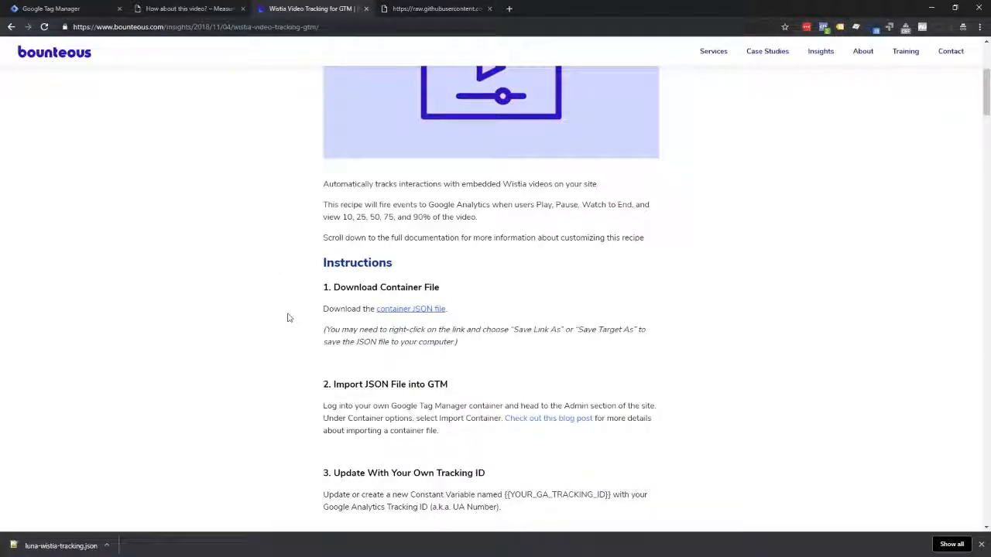
{"action": "scroll", "coordinate": [285, 297], "scroll_direction": "up", "scroll_amount": 4}
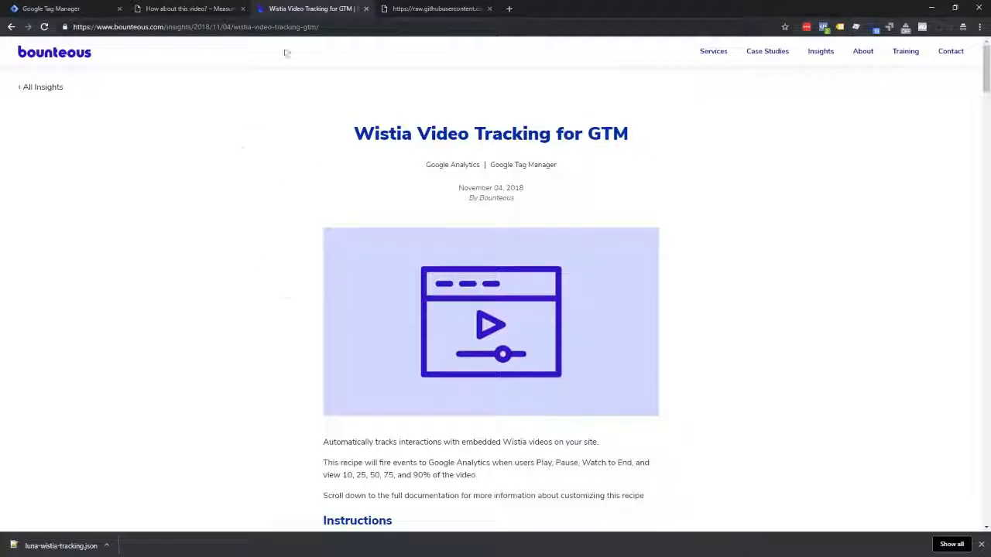
Return to the demo Google Tag Manager container and review the pending workspace changes from the Vimeo recipe
{"action": "left_click", "coordinate": [68, 9]}
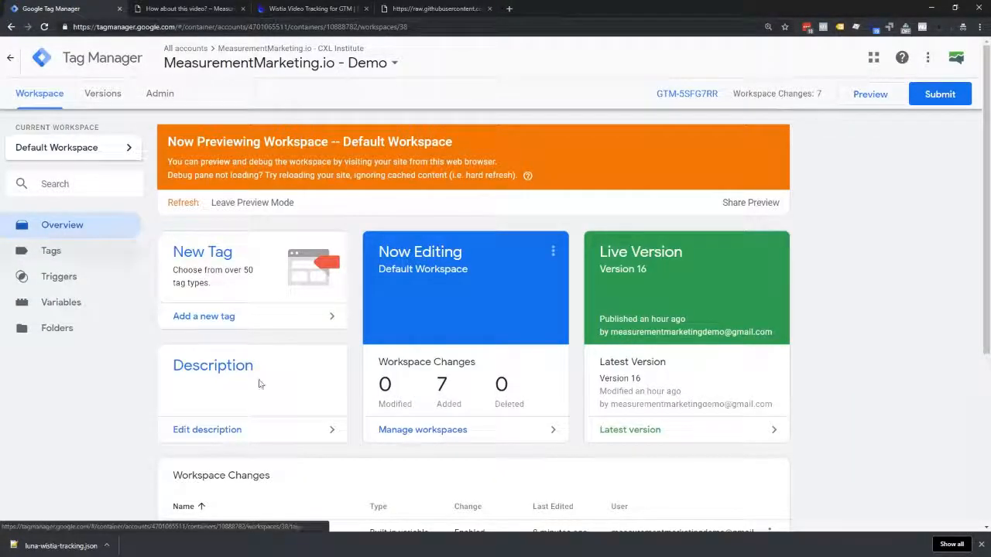
{"action": "scroll", "coordinate": [263, 387], "scroll_direction": "down", "scroll_amount": 4}
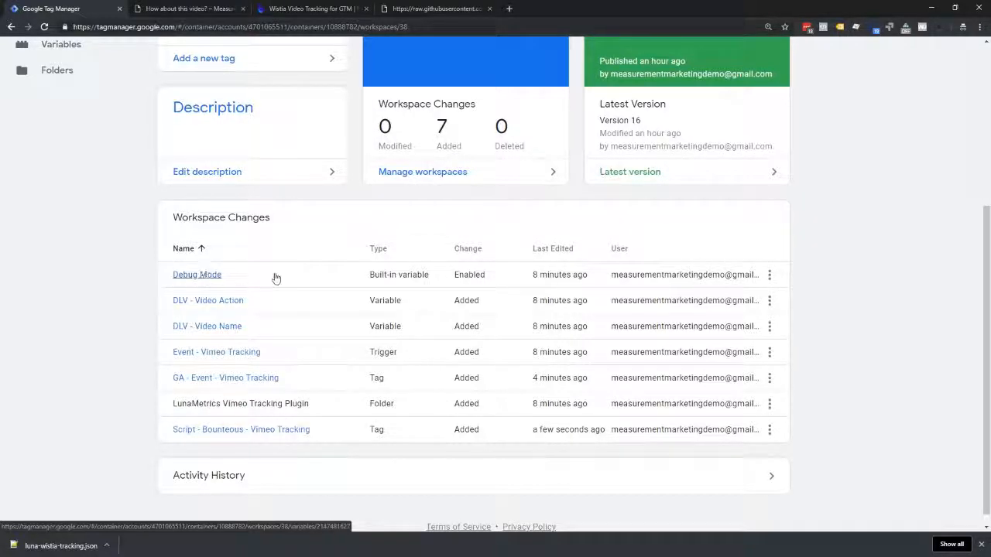
{"action": "scroll", "coordinate": [274, 276], "scroll_direction": "up", "scroll_amount": 4}
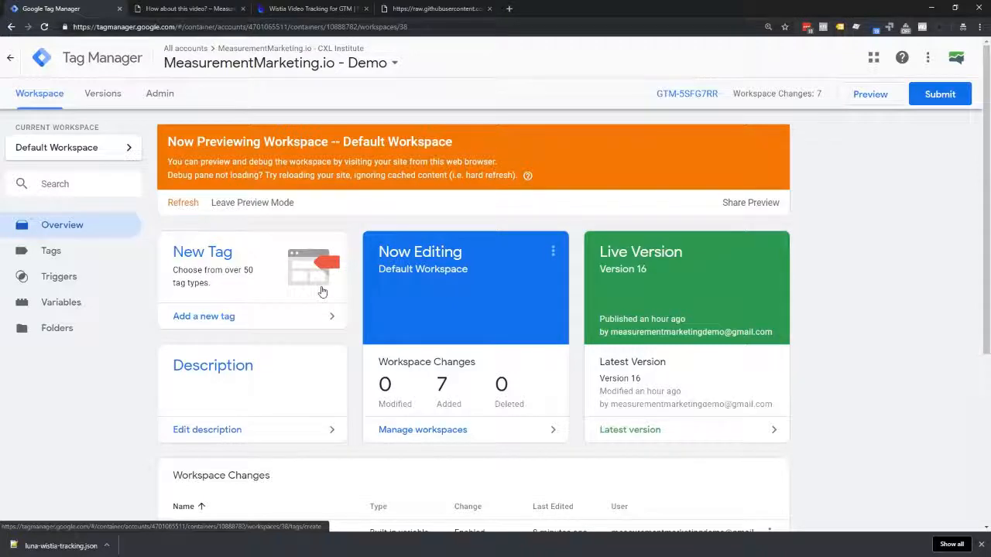
{"action": "scroll", "coordinate": [321, 291], "scroll_direction": "down", "scroll_amount": 1}
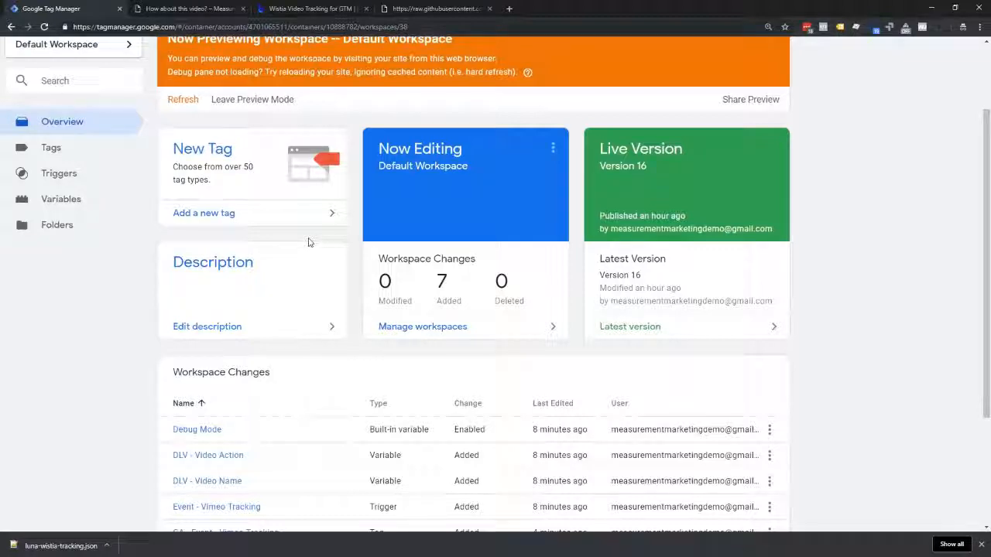
{"action": "scroll", "coordinate": [331, 248], "scroll_direction": "up", "scroll_amount": 2}
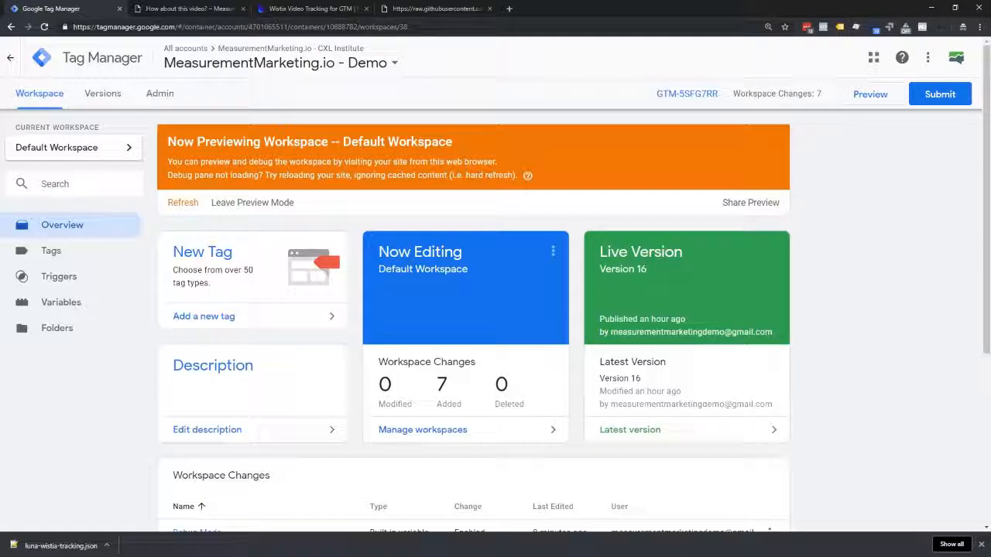
Open Google Analytics at analytics.google.com and switch to Demo - Workshop View 1 of the MeasurementMarketing.io - Demo Account property
{"action": "left_click", "coordinate": [508, 9]}
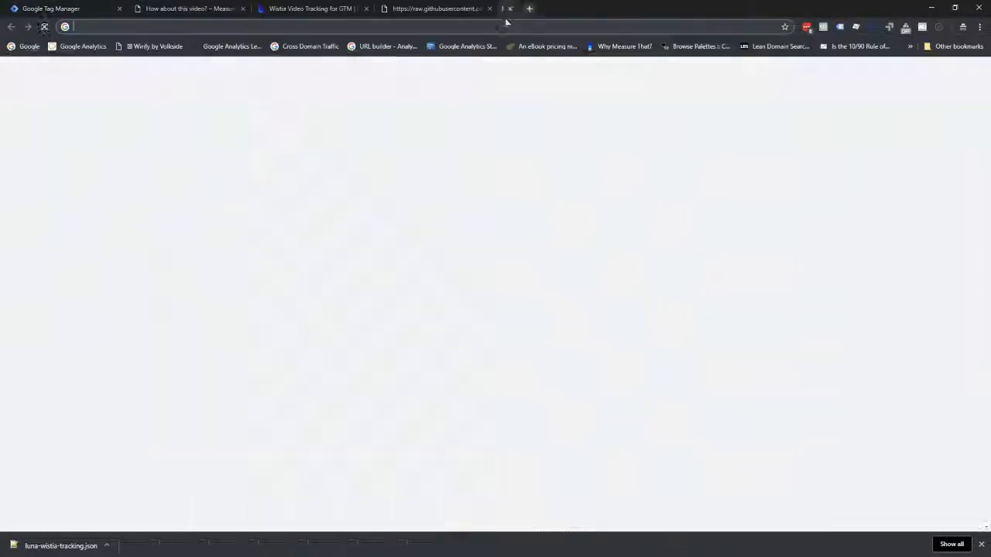
{"action": "type", "text": "analytics.google.com"}
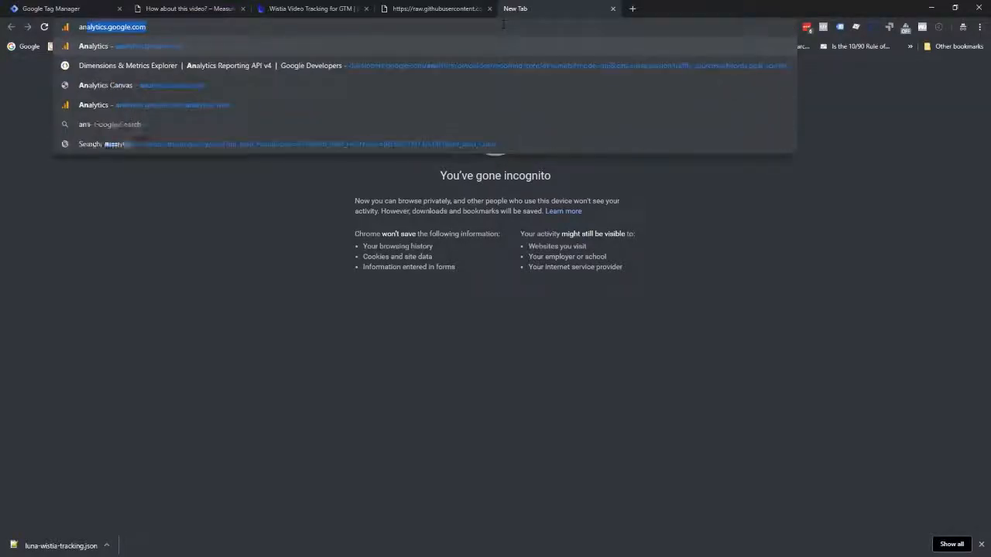
{"action": "key", "text": "Return"}
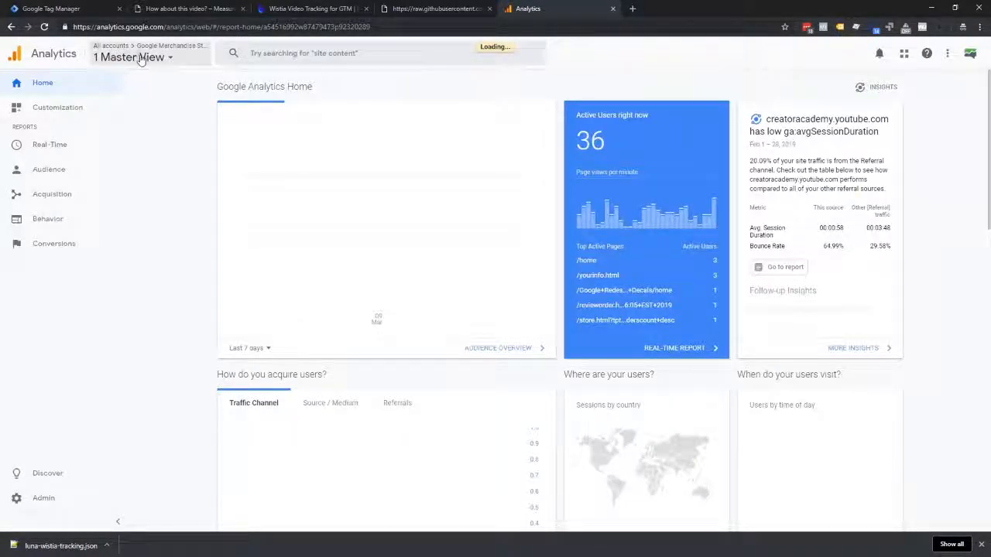
{"action": "left_click", "coordinate": [139, 58]}
{"action": "left_click", "coordinate": [113, 165]}
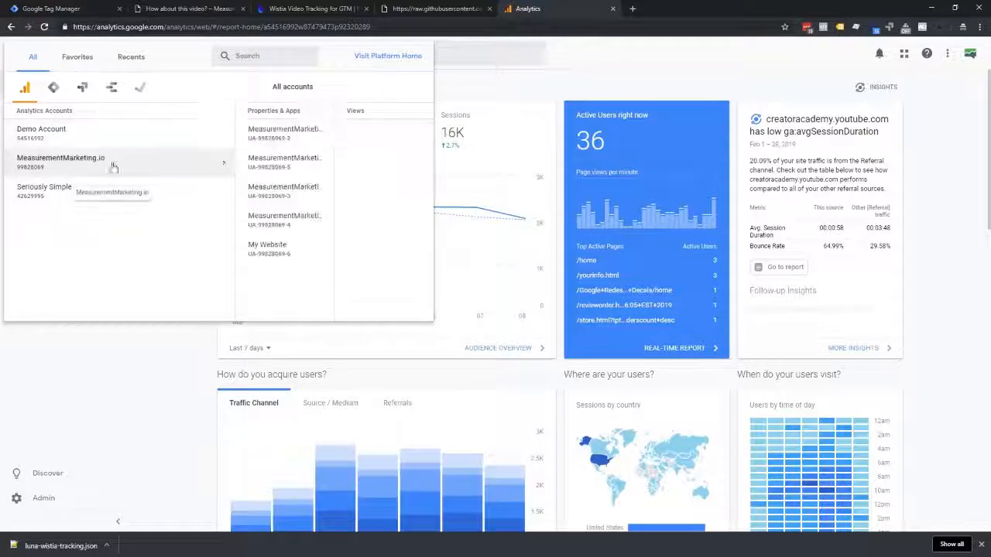
{"action": "left_click", "coordinate": [184, 225]}
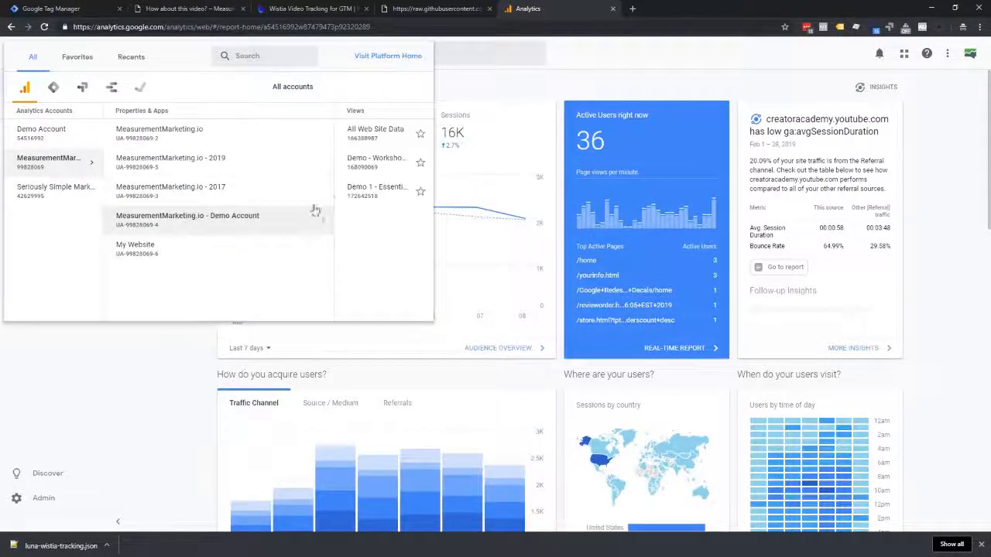
{"action": "left_click", "coordinate": [294, 161]}
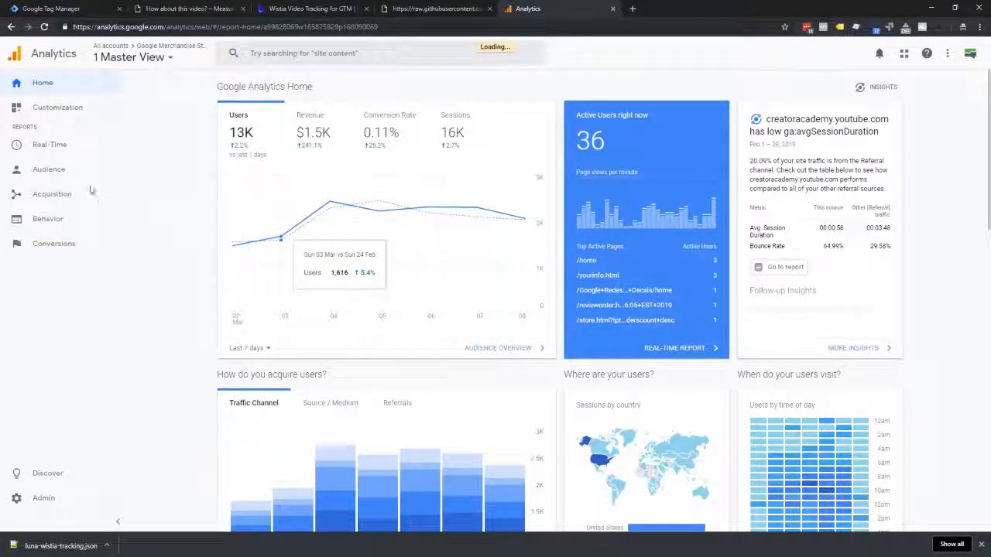
Check the real-time events report for the actions and labels recorded in the Videos event category
{"action": "left_click", "coordinate": [46, 146]}
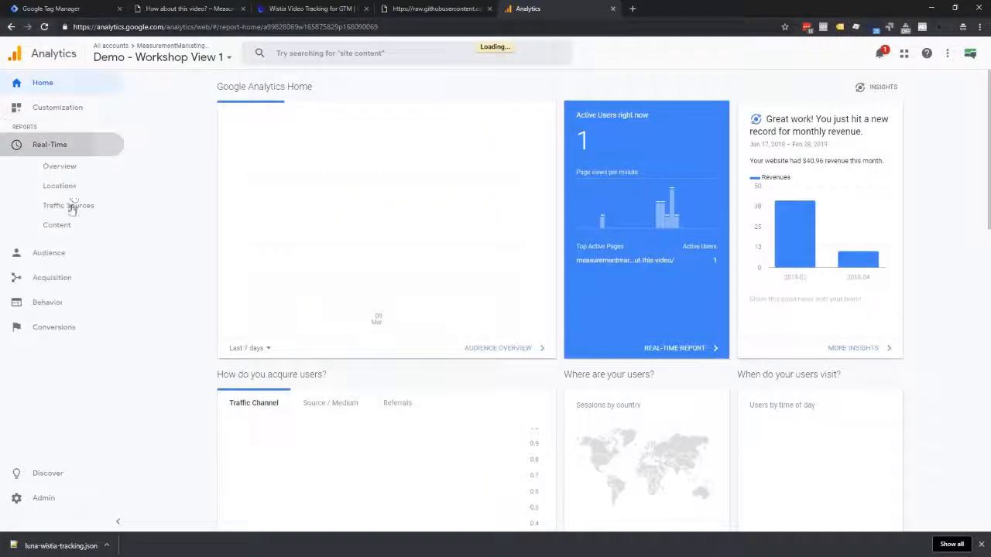
{"action": "left_click", "coordinate": [48, 245]}
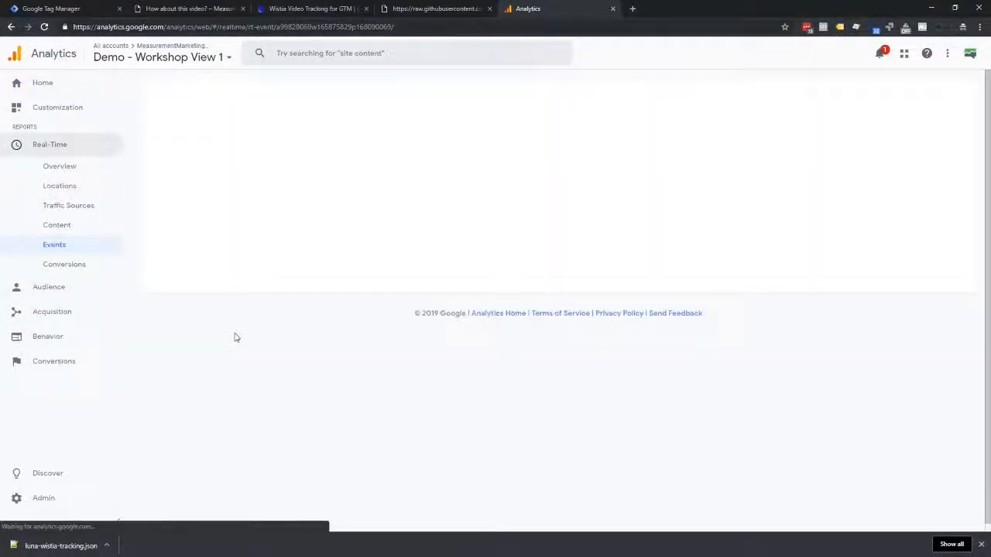
{"action": "left_click", "coordinate": [173, 298]}
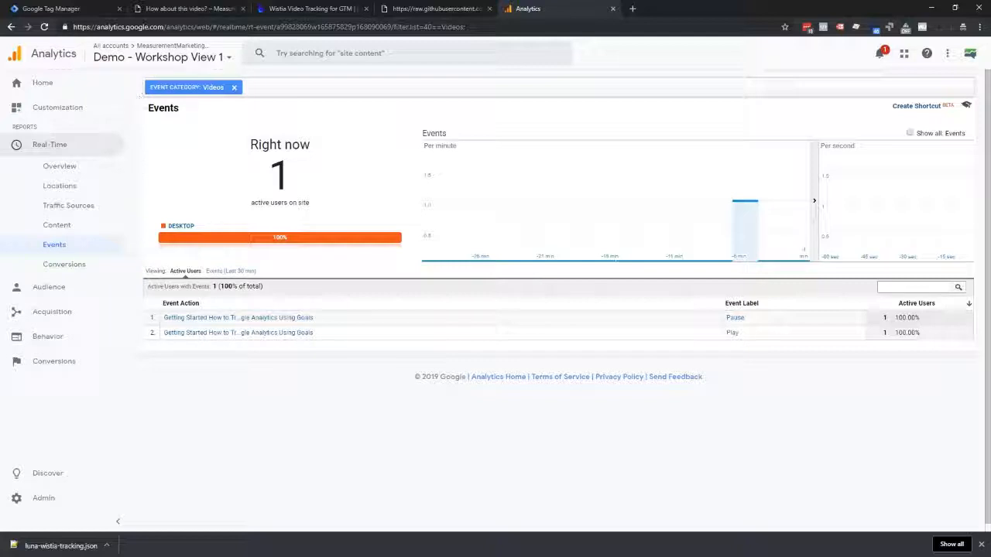
Publish the Google Tag Manager workspace changes as a version named "Vimeo Tracking" and return to the workspace overview
{"action": "left_click", "coordinate": [74, 8]}
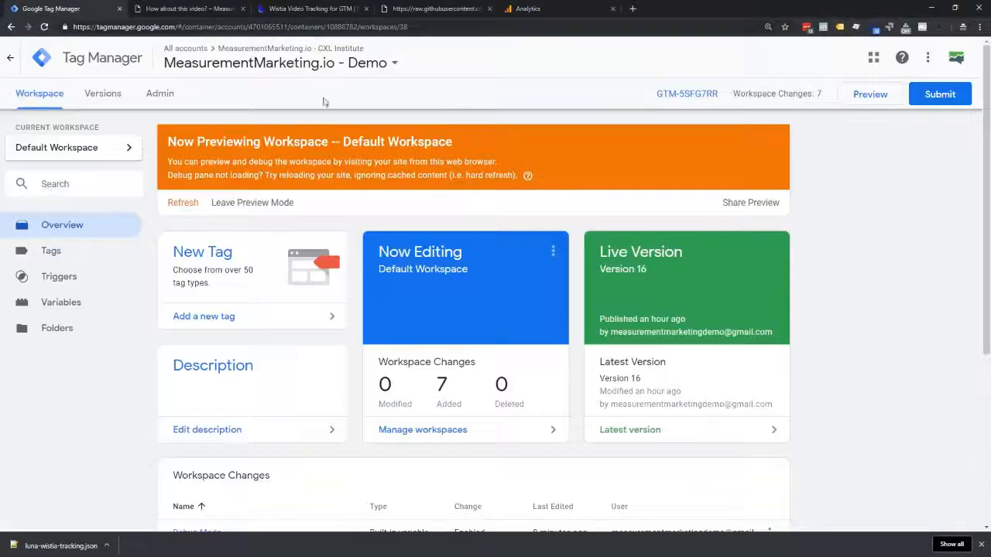
{"action": "left_click", "coordinate": [931, 99]}
{"action": "left_click", "coordinate": [423, 204]}
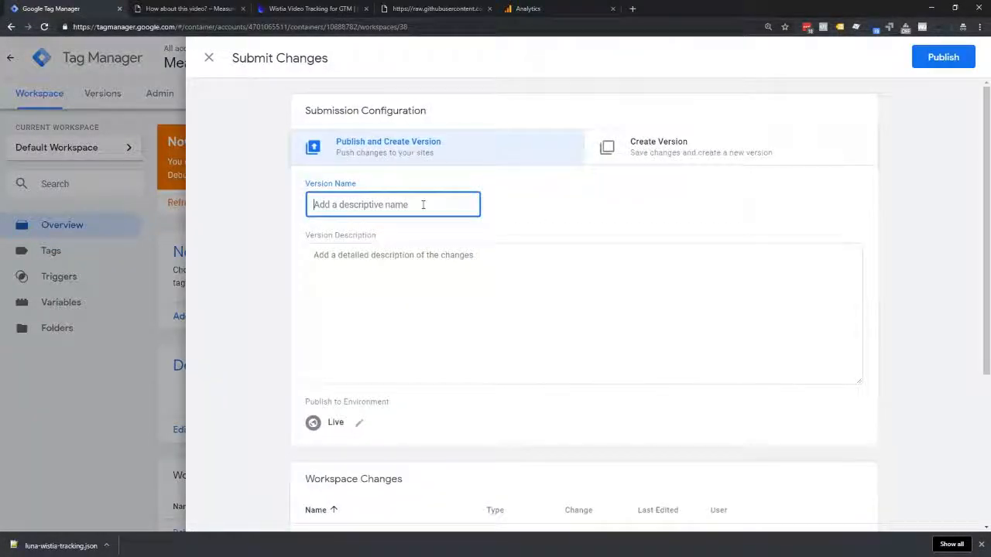
{"action": "type", "text": "Ve"}
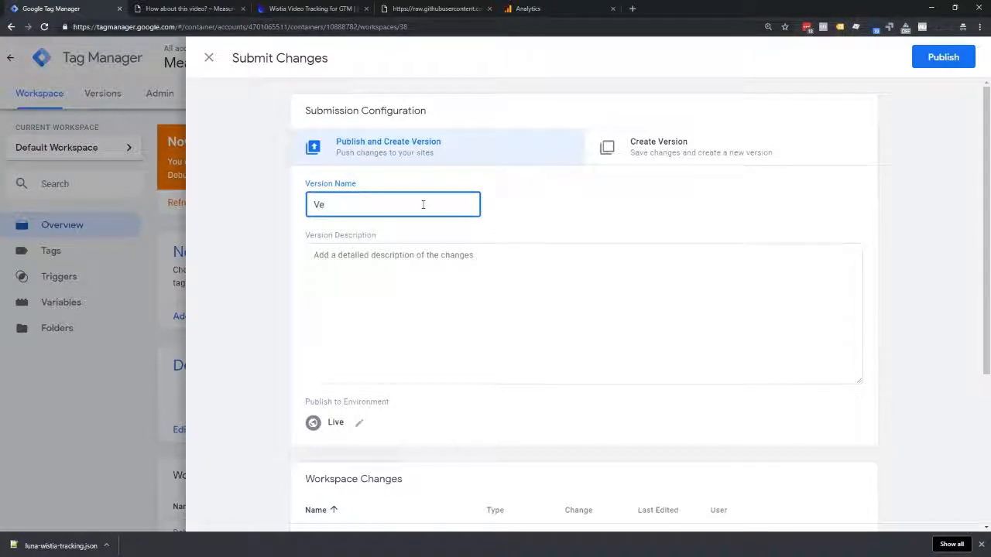
{"action": "type", "text": "meo Tracking"}
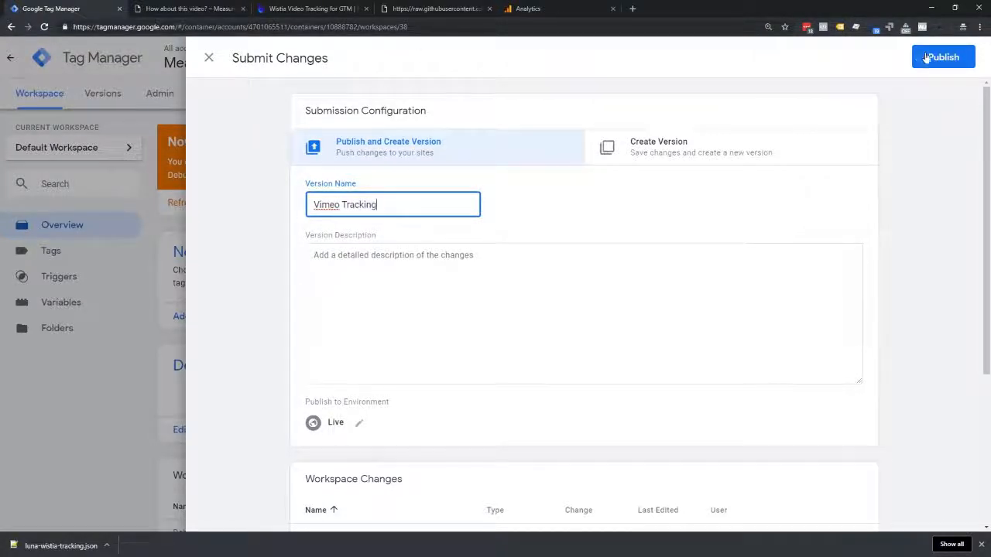
{"action": "left_click", "coordinate": [927, 58]}
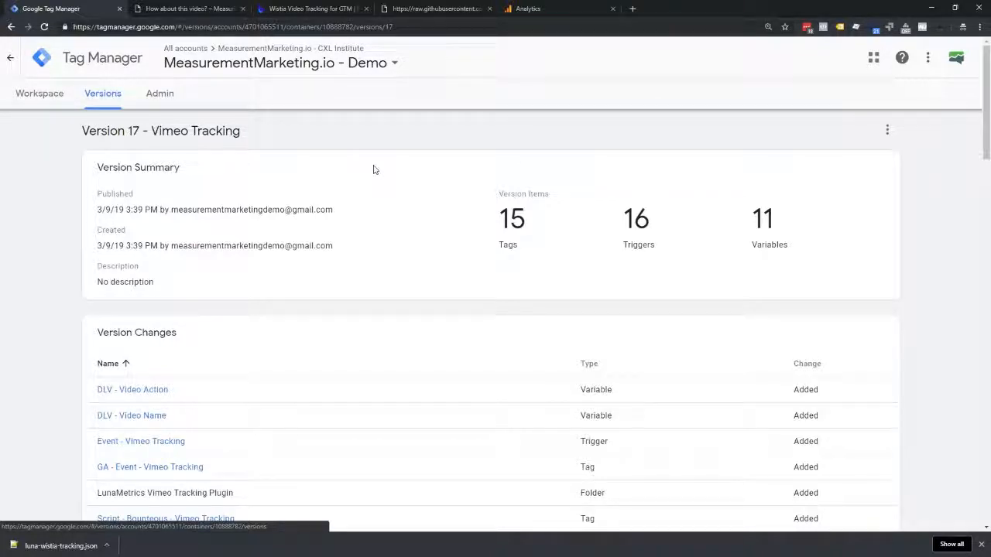
{"action": "left_click", "coordinate": [37, 94]}
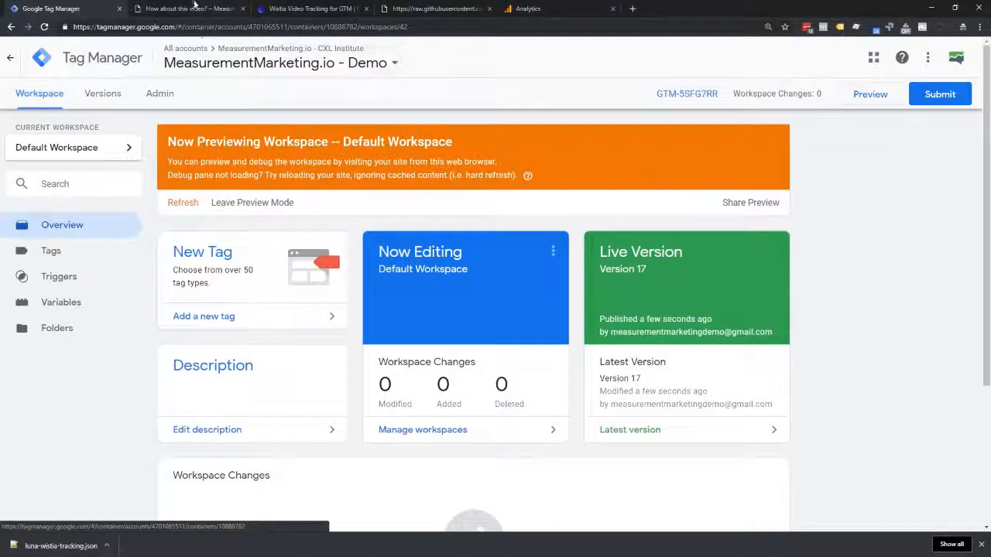
Return to the Google results for Wistia tracking and search for "jwplayer tracking google tag manager" instead
{"action": "left_click", "coordinate": [320, 7]}
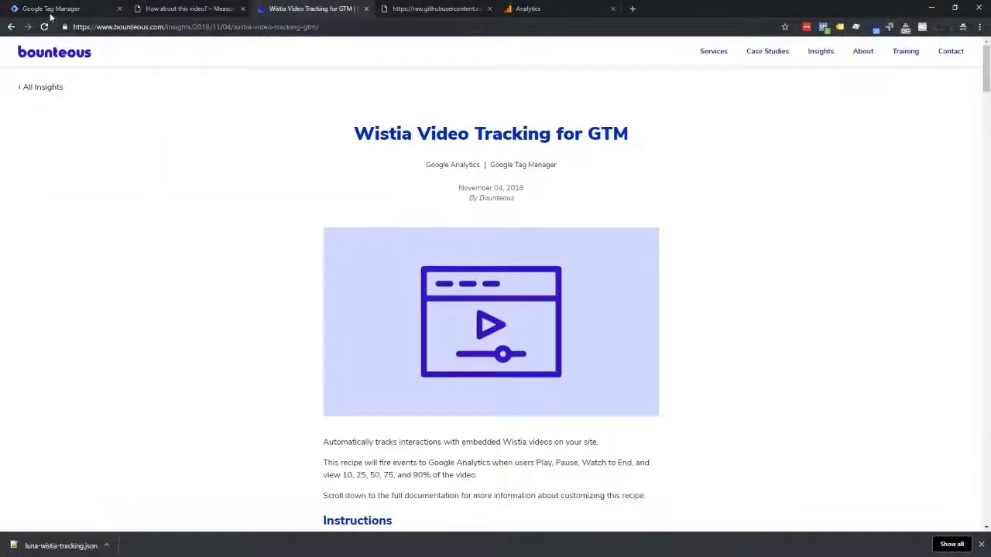
{"action": "left_click", "coordinate": [11, 27]}
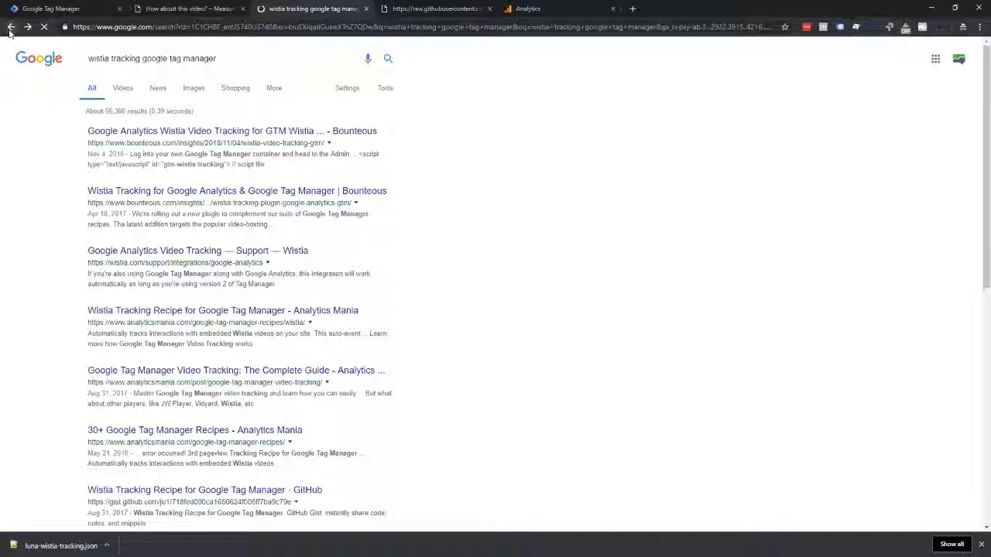
{"action": "double_click", "coordinate": [99, 59]}
{"action": "type", "text": "jwplayer"}
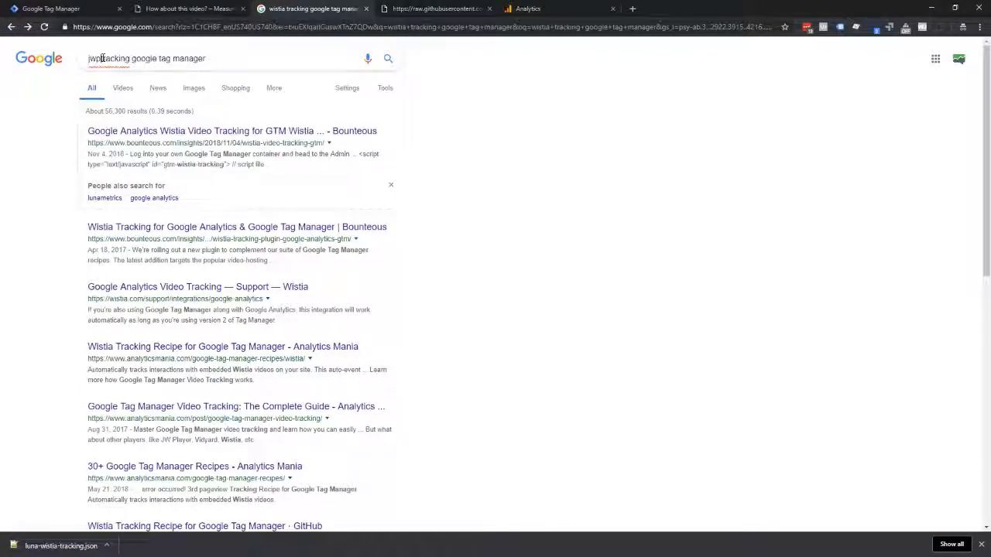
{"action": "key", "text": "Return"}
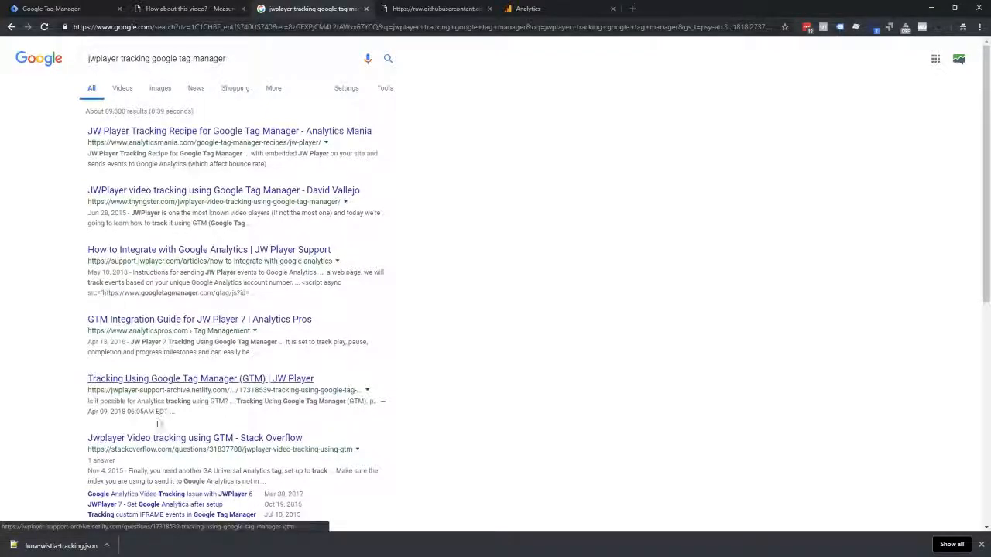
Review the tracked events and import instructions of Analytics Mania's JW Player Tracking Recipe, then return to the search results
{"action": "left_click", "coordinate": [155, 137]}
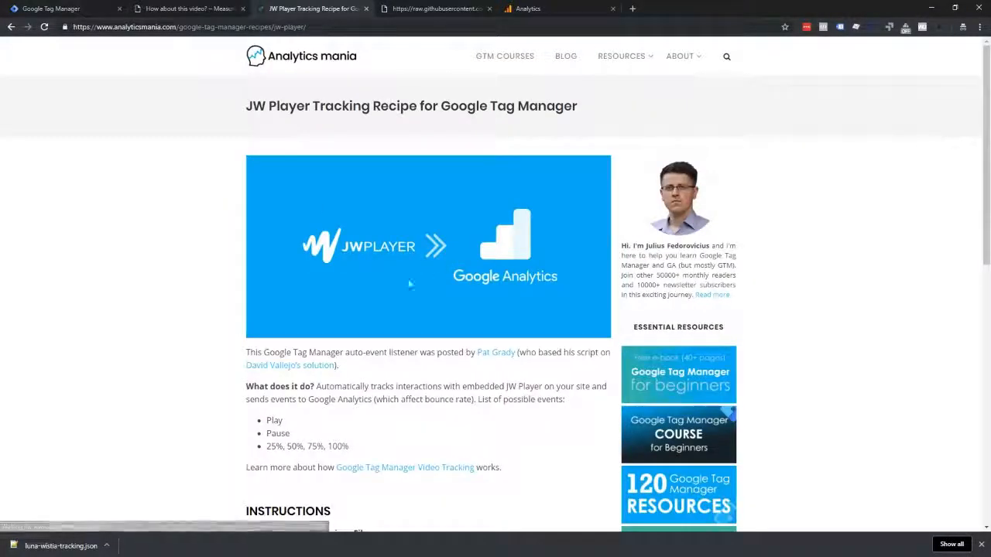
{"action": "scroll", "coordinate": [410, 284], "scroll_direction": "down", "scroll_amount": 4}
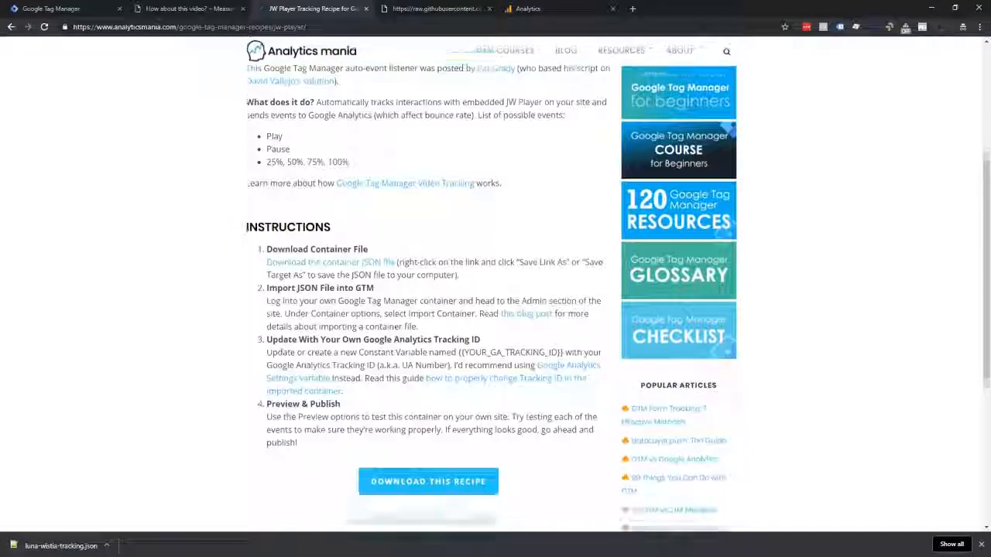
{"action": "scroll", "coordinate": [322, 199], "scroll_direction": "up", "scroll_amount": 2}
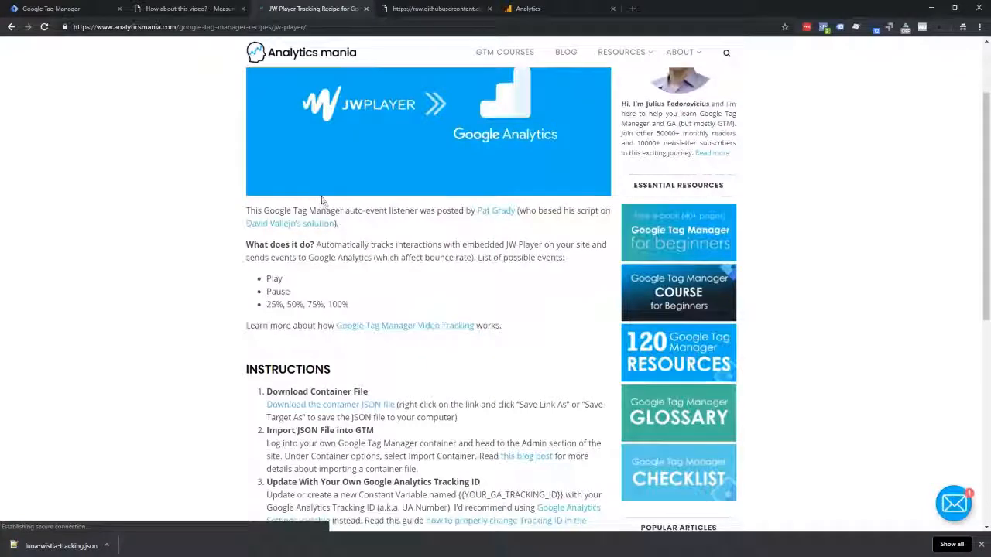
{"action": "scroll", "coordinate": [322, 199], "scroll_direction": "down", "scroll_amount": 6}
{"action": "scroll", "coordinate": [341, 268], "scroll_direction": "up", "scroll_amount": 7}
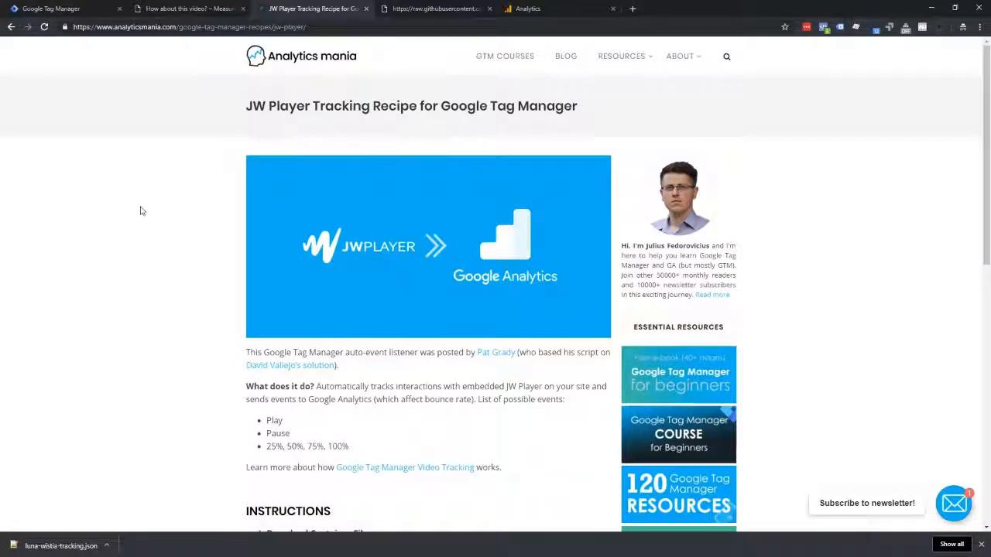
{"action": "scroll", "coordinate": [140, 210], "scroll_direction": "down", "scroll_amount": 1}
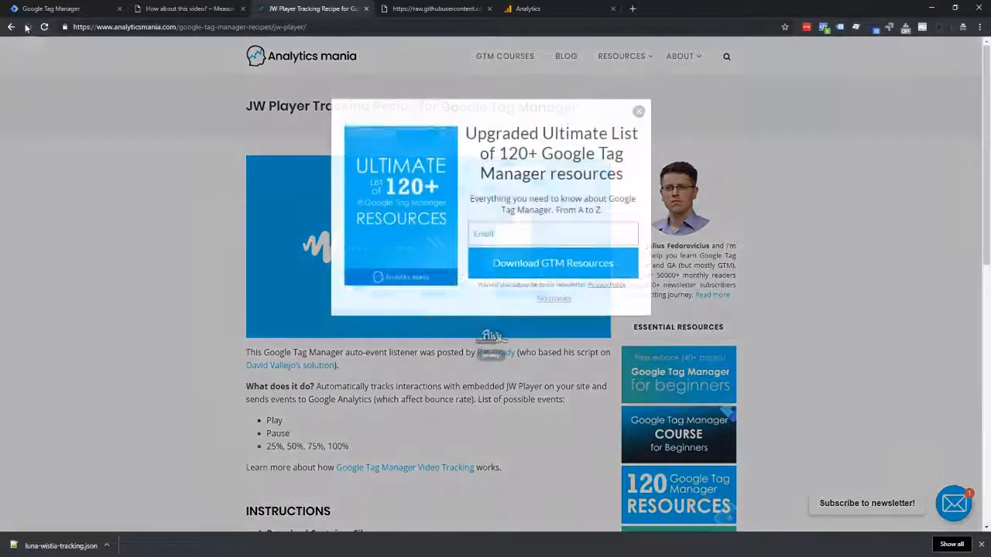
{"action": "left_click", "coordinate": [10, 26]}
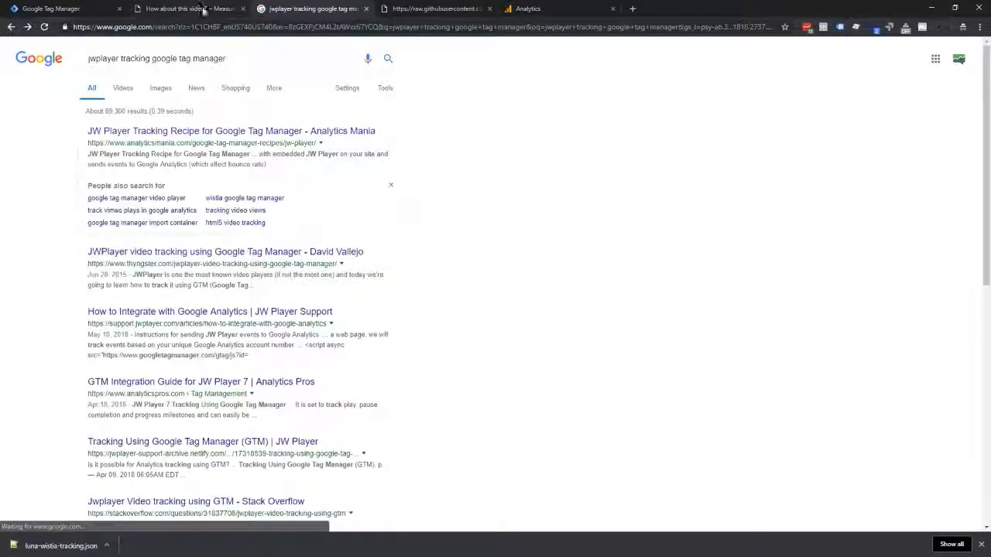